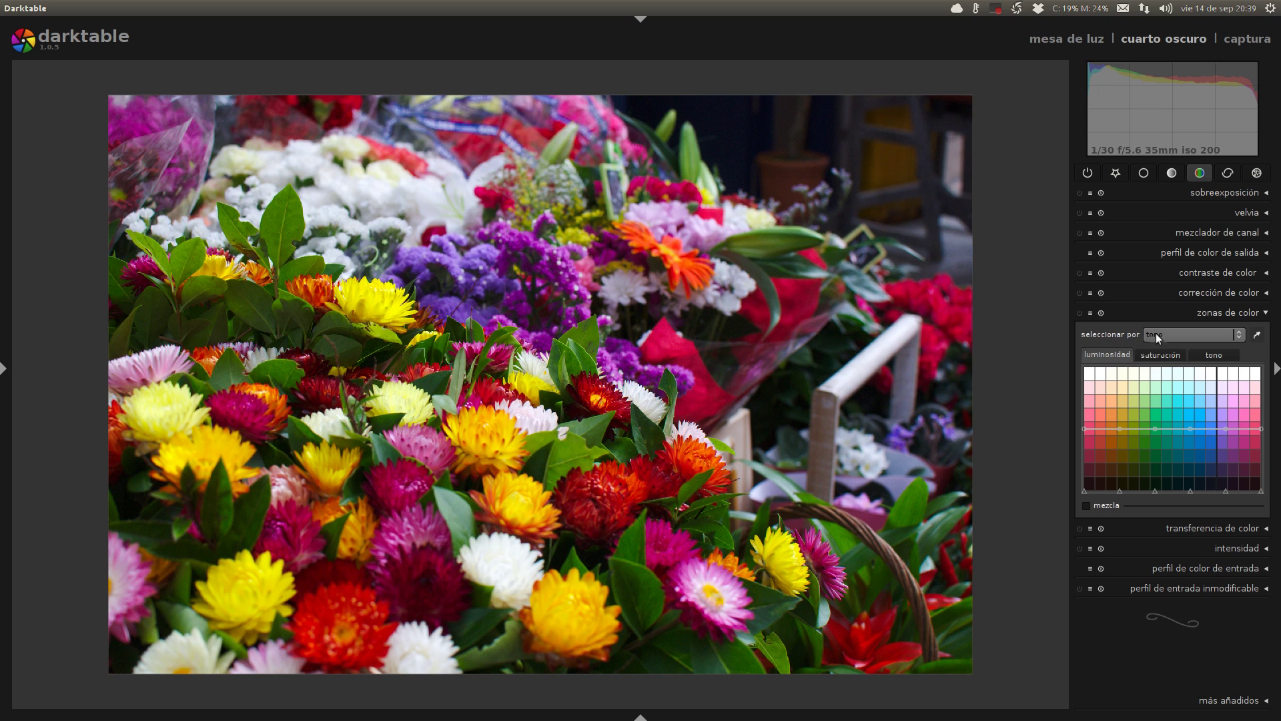
Examine the selection criteria and the luminosidad, saturación and tono curves of the zonas de color module
click(1238, 338)
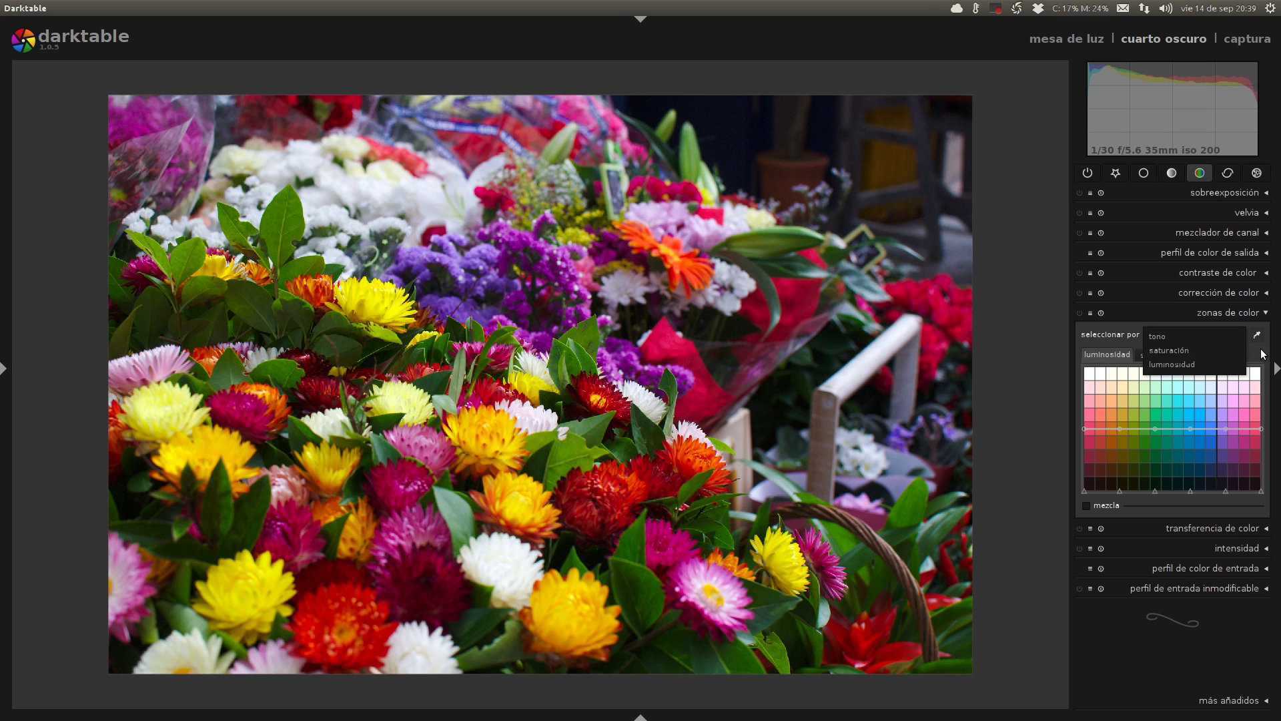
click(1264, 353)
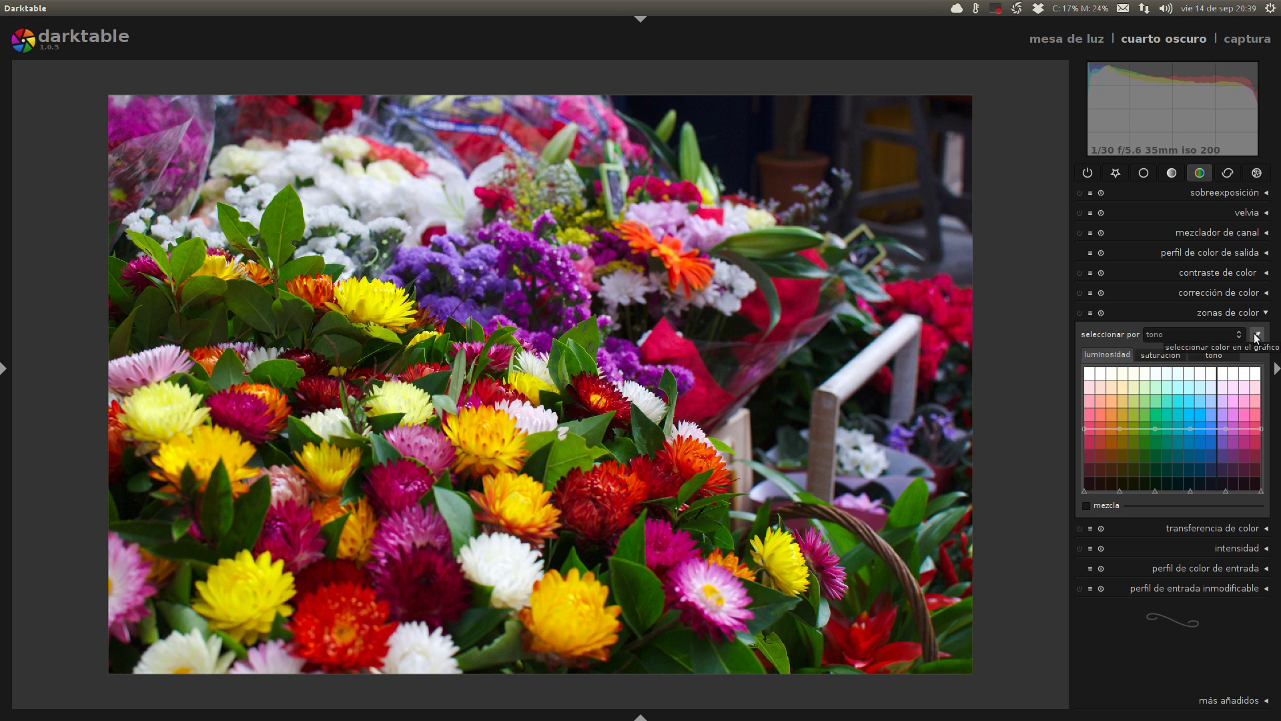
click(1152, 351)
click(1212, 354)
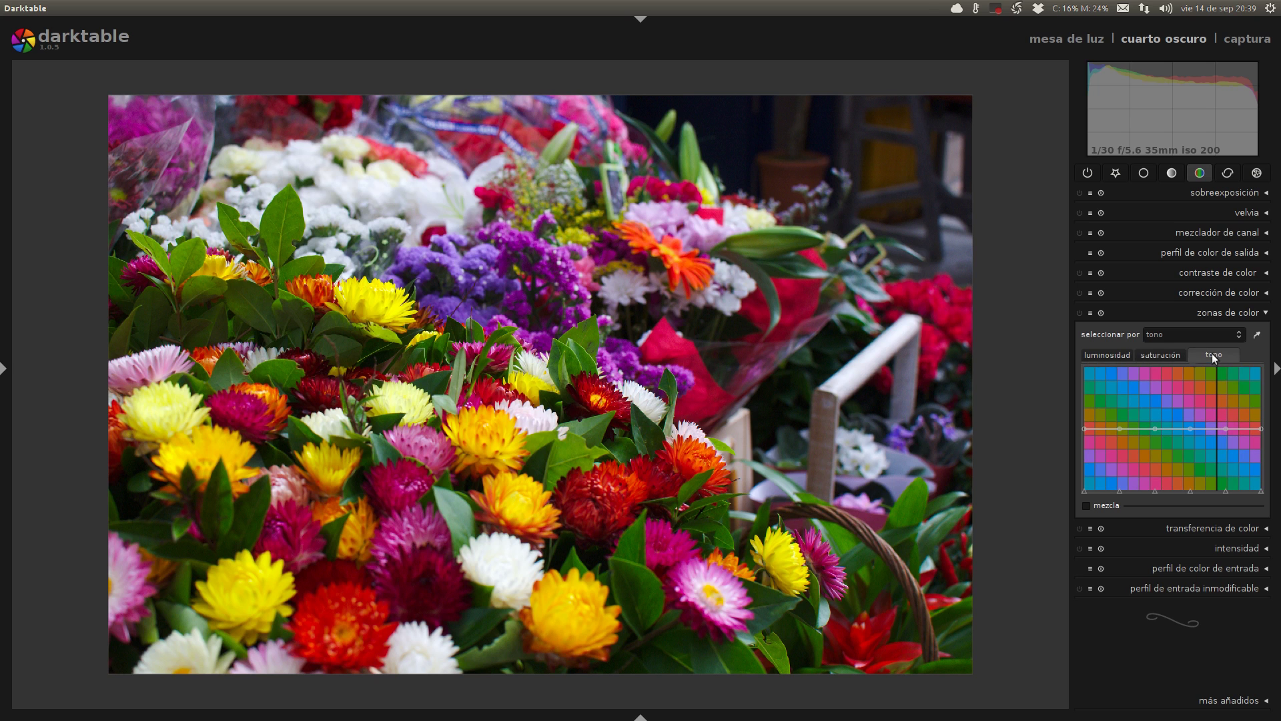
click(1101, 355)
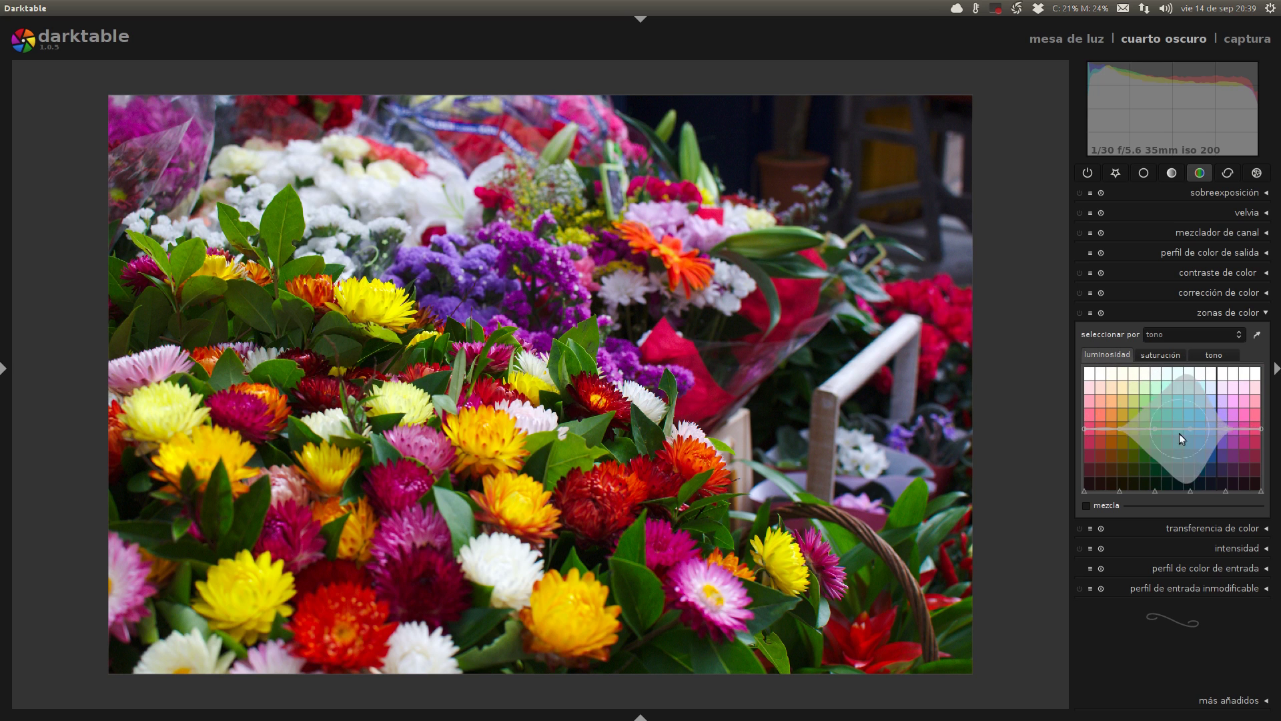
click(1174, 355)
click(1200, 360)
click(1127, 355)
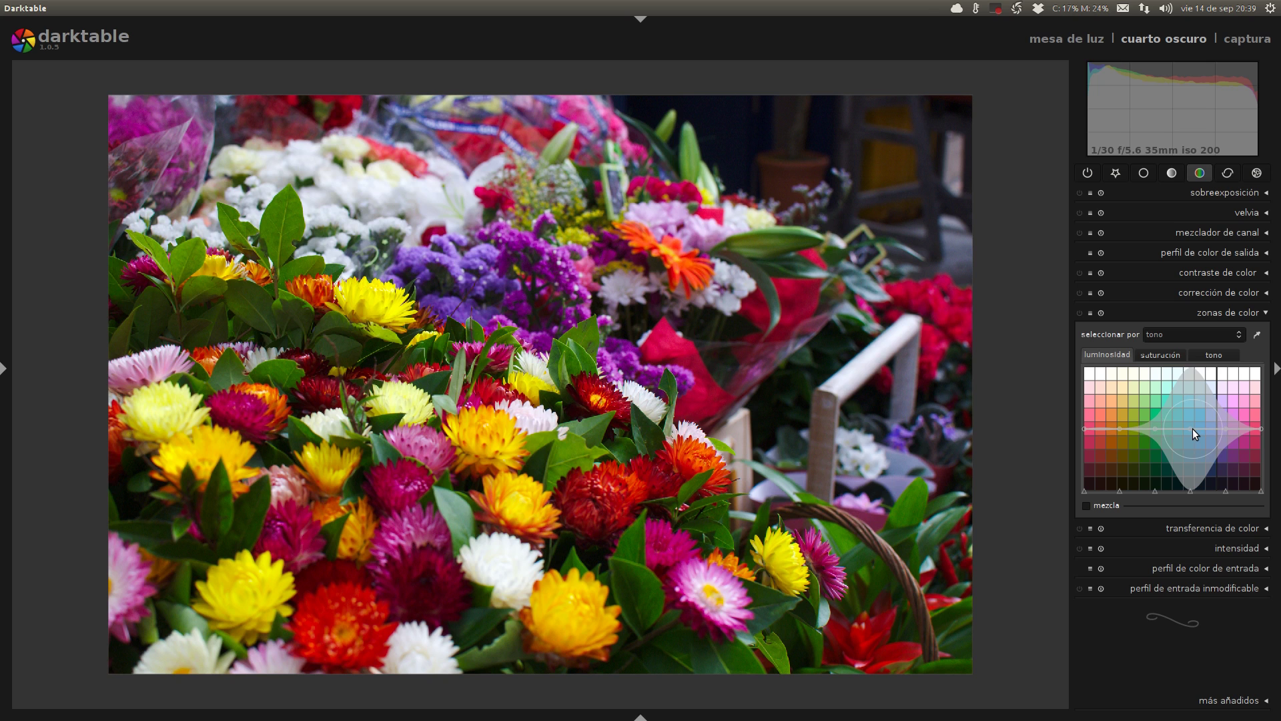
Try resizing the luminosidad curve's influence area and bending the curve around the green-blue hues, and reset it to flat
scroll(1193, 429, up, 5)
scroll(1193, 429, down, 4)
drag(1191, 491, 1173, 382)
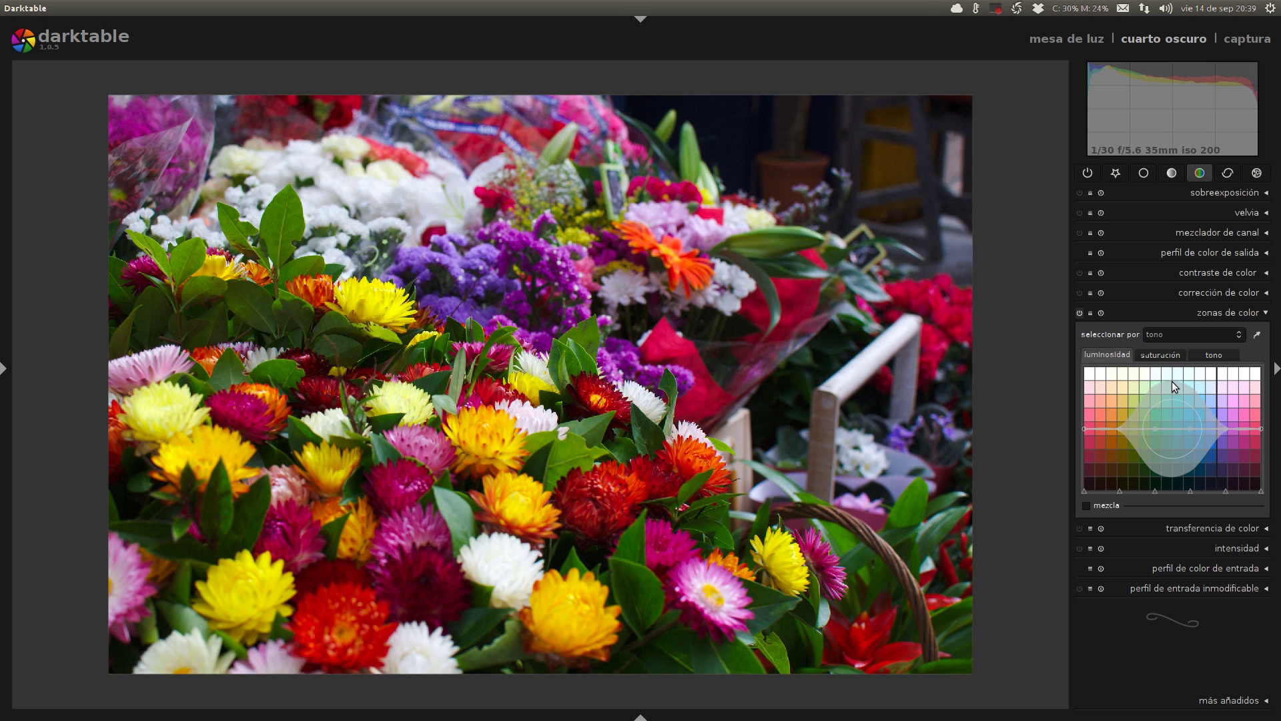
double_click(1172, 382)
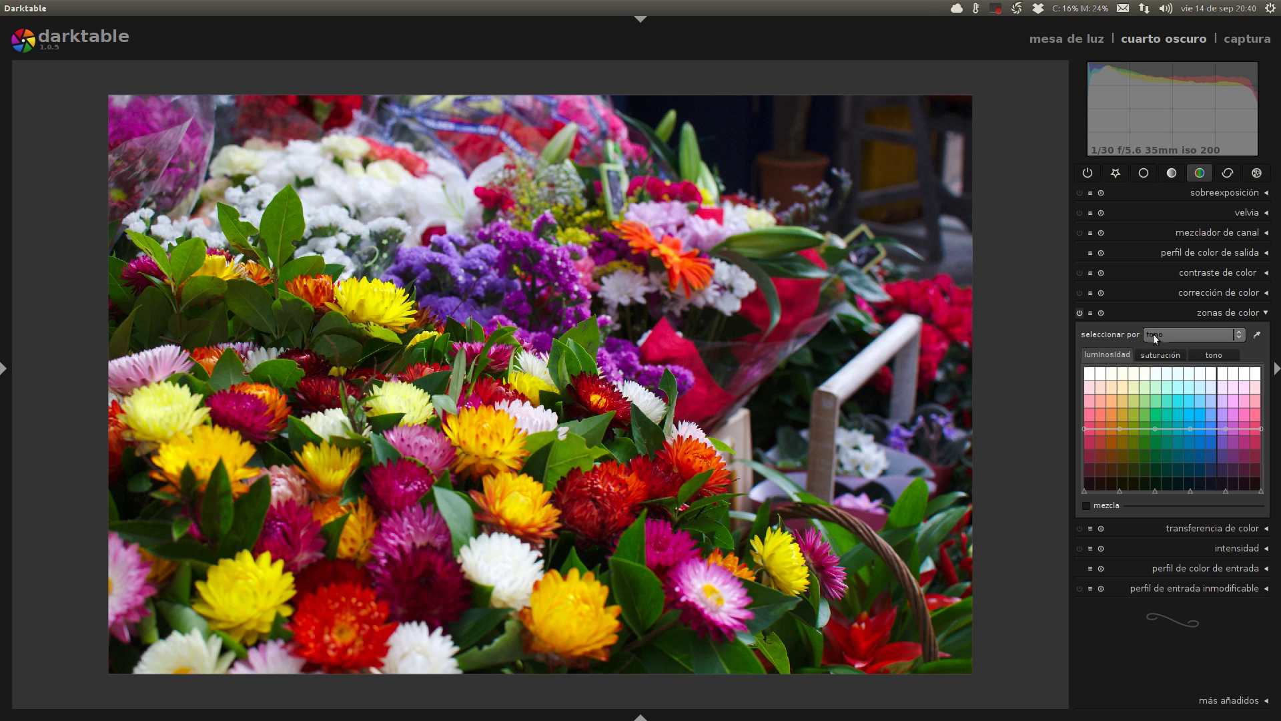
Try selecting the color zones by saturación and by luminosidad, and return the selection criterion to tono
click(1220, 333)
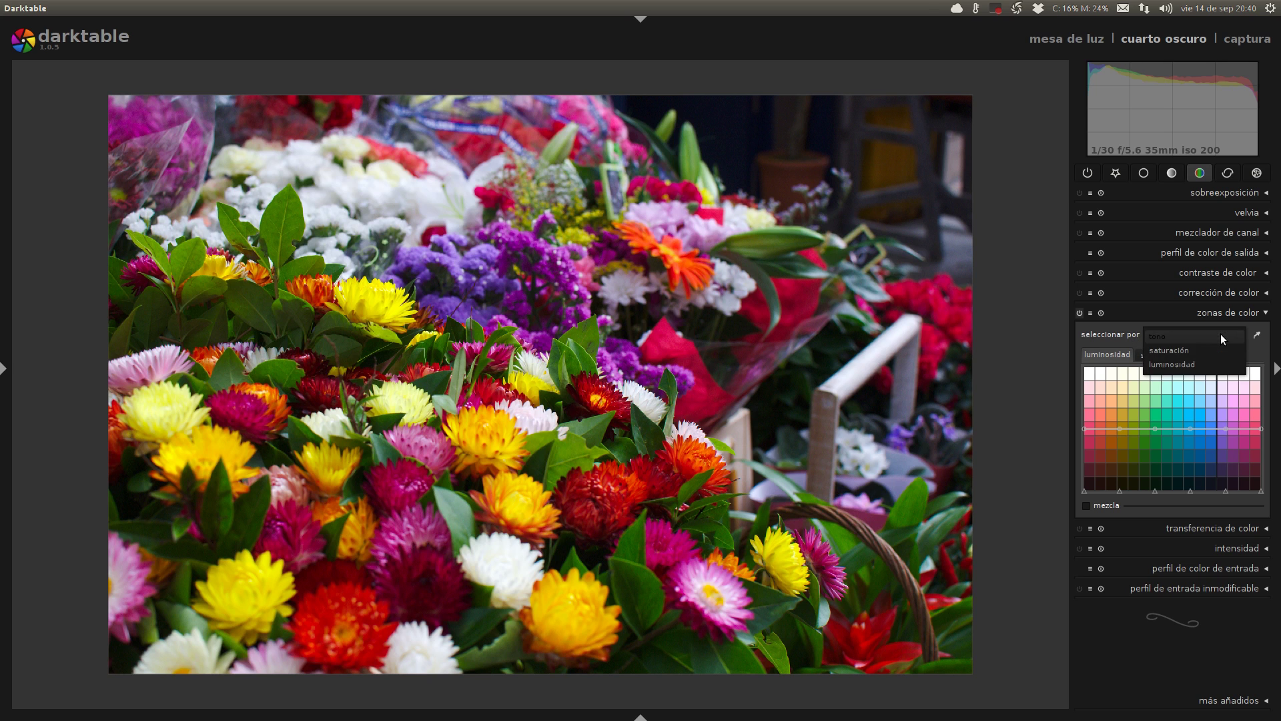
click(1225, 335)
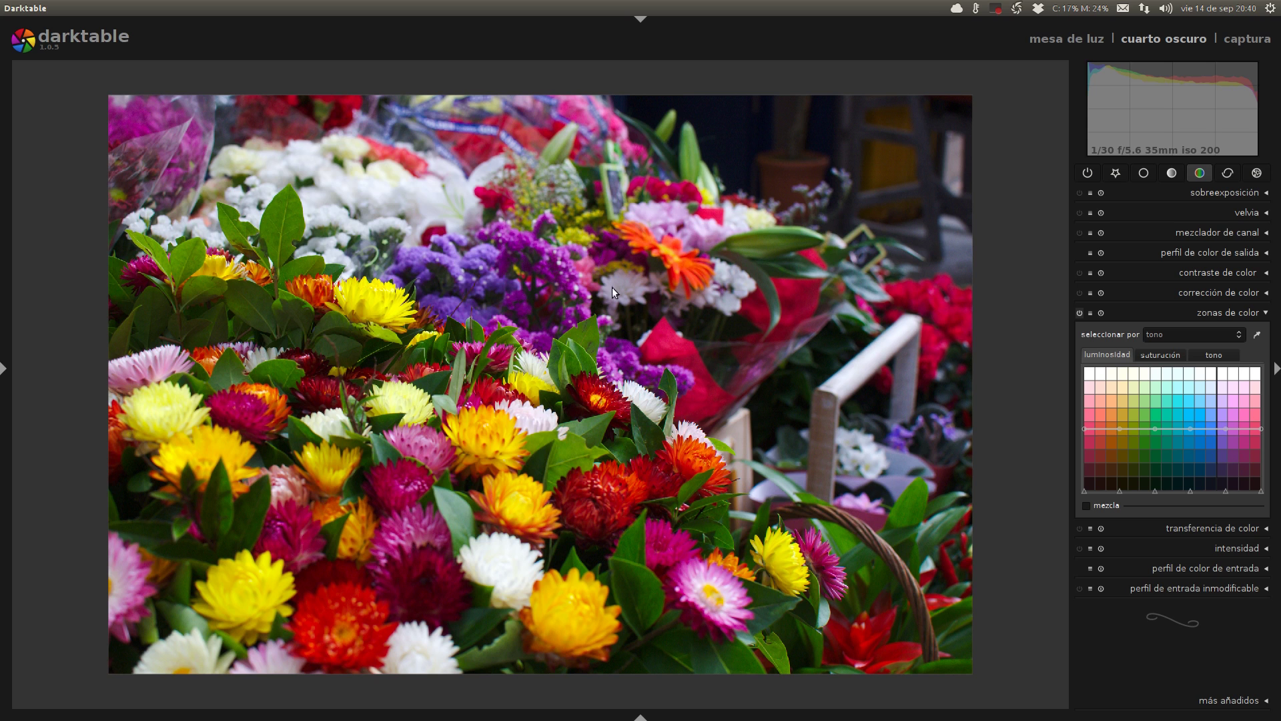
click(1206, 333)
click(1203, 351)
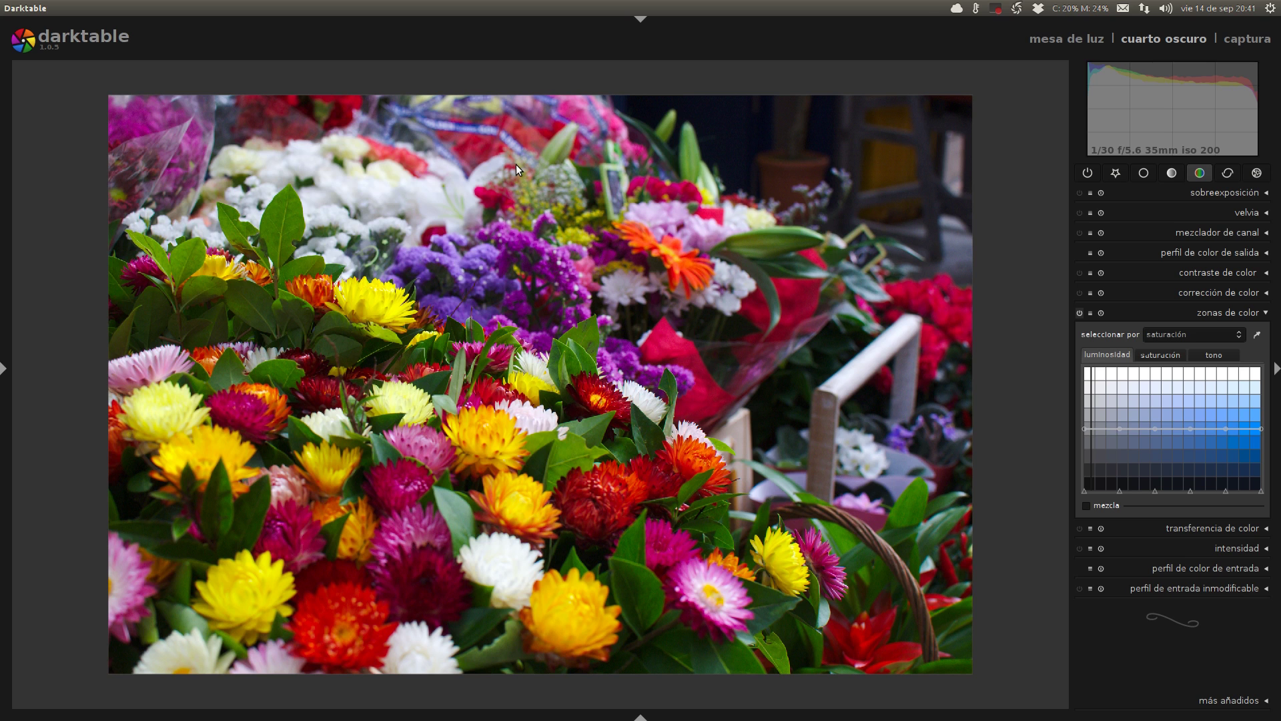
click(1155, 331)
click(1161, 342)
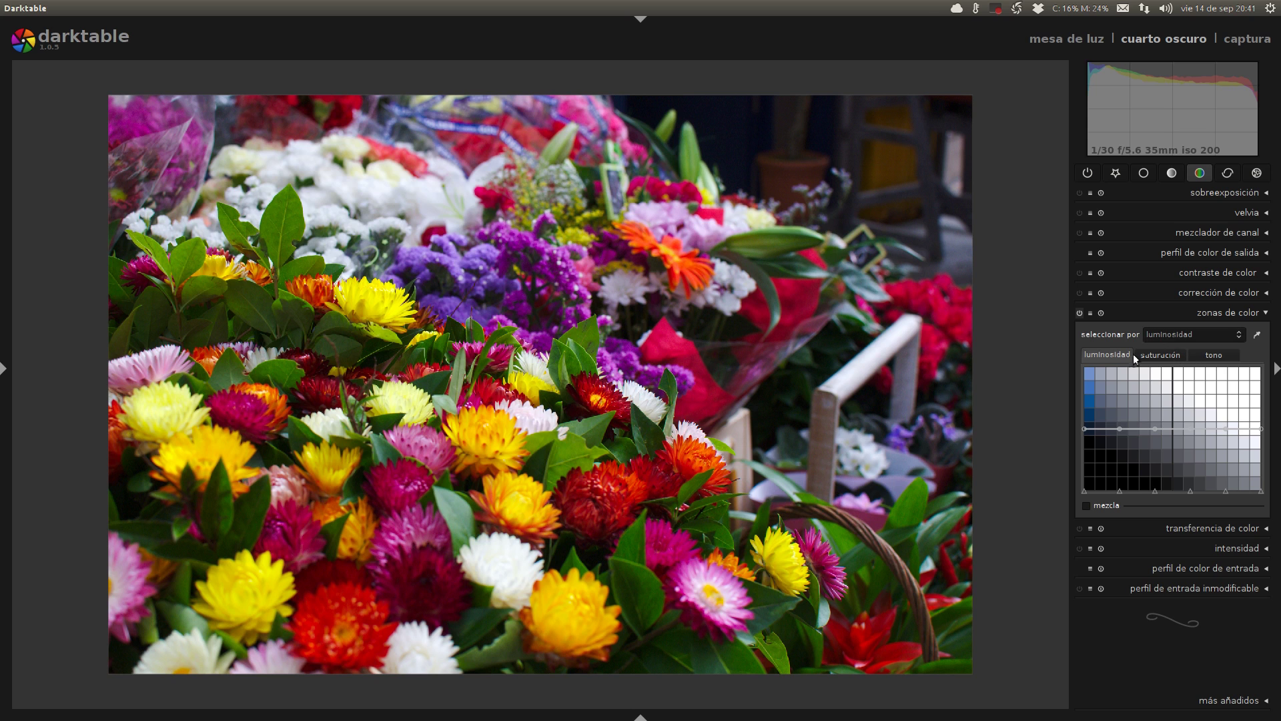
scroll(1204, 332, down, 1)
scroll(1203, 331, up, 1)
click(1180, 339)
click(1168, 314)
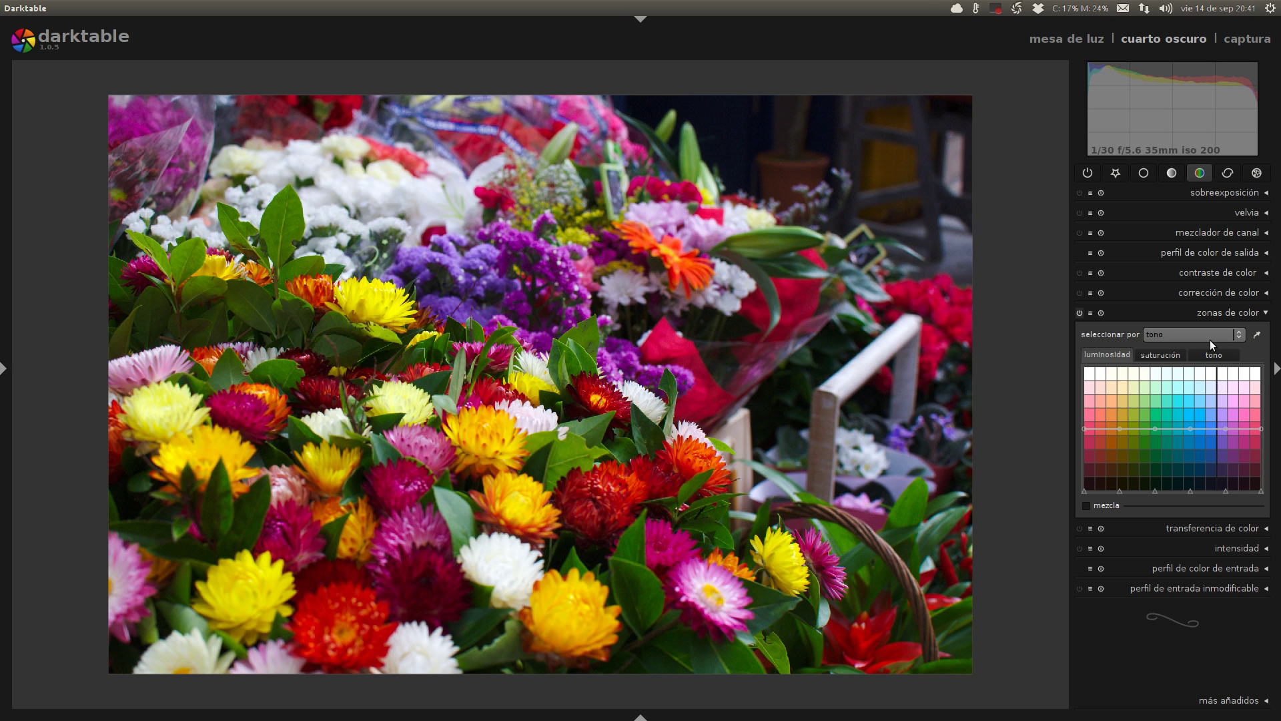
Sample the green of the leaf beside the central yellow flowers with the color picker of zonas de color
click(1258, 336)
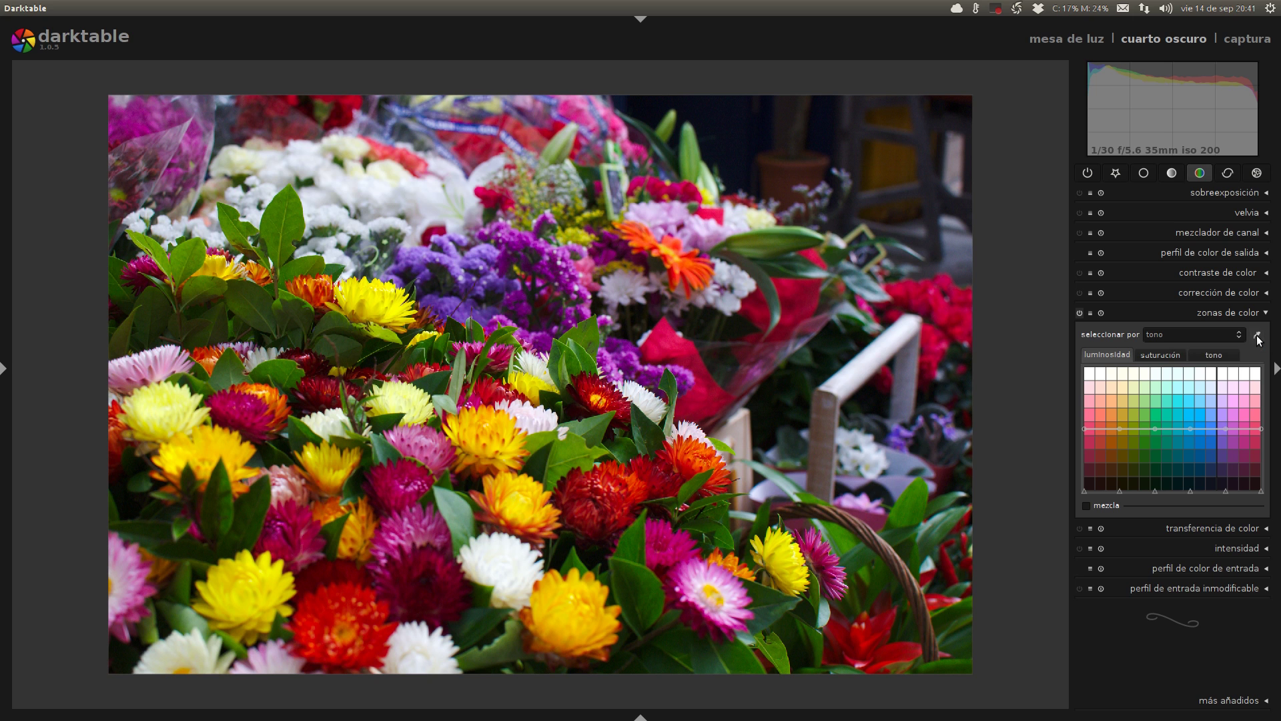
click(561, 420)
drag(561, 421, 563, 451)
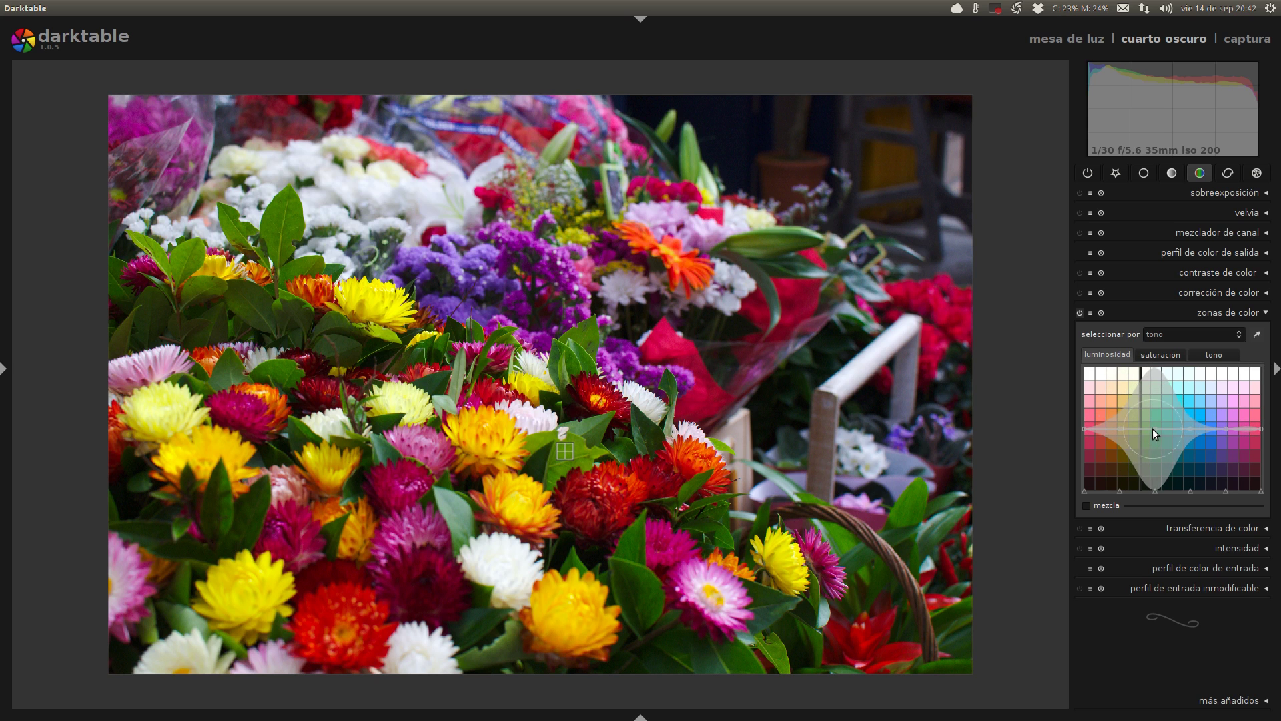
Move the luminosidad curve's green node onto the sampled hue and adjust the size of the influence area
mouse_move(1155, 428)
mouse_down()
mouse_move(1152, 404)
mouse_move(1153, 426)
mouse_up()
drag(1156, 492, 1140, 491)
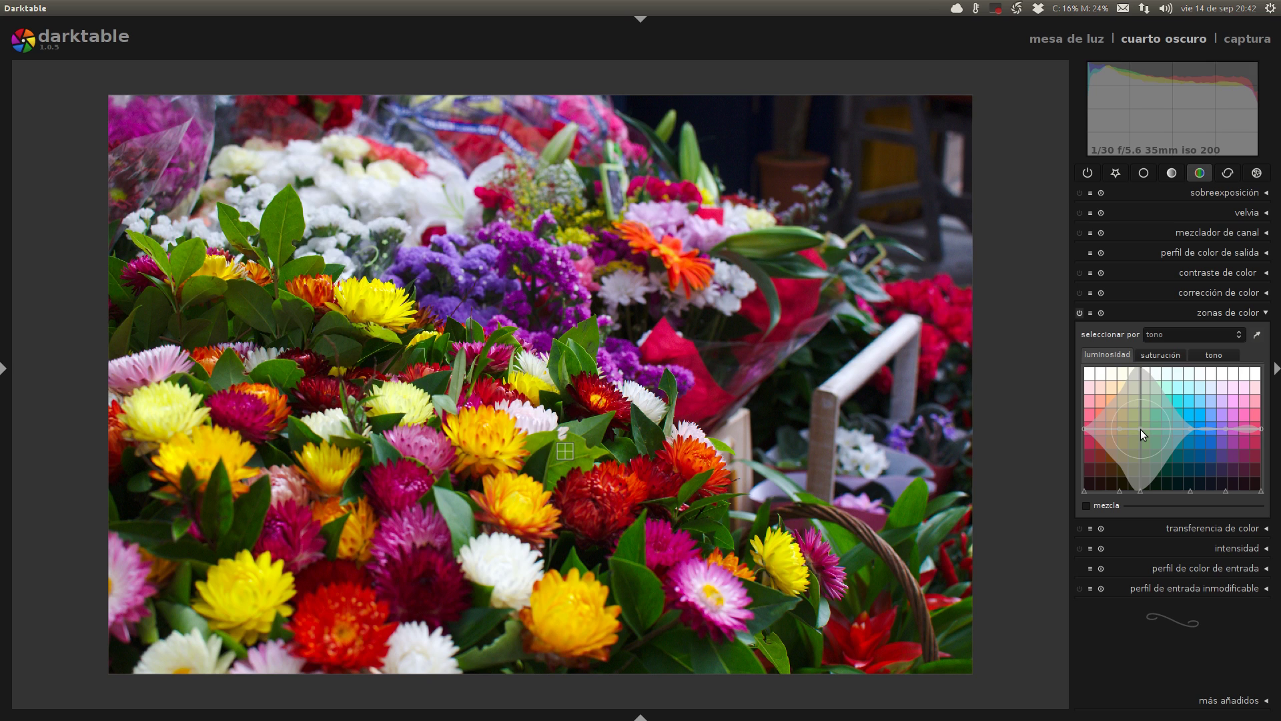
scroll(1140, 429, down, 5)
scroll(1139, 430, up, 4)
scroll(1140, 430, down, 3)
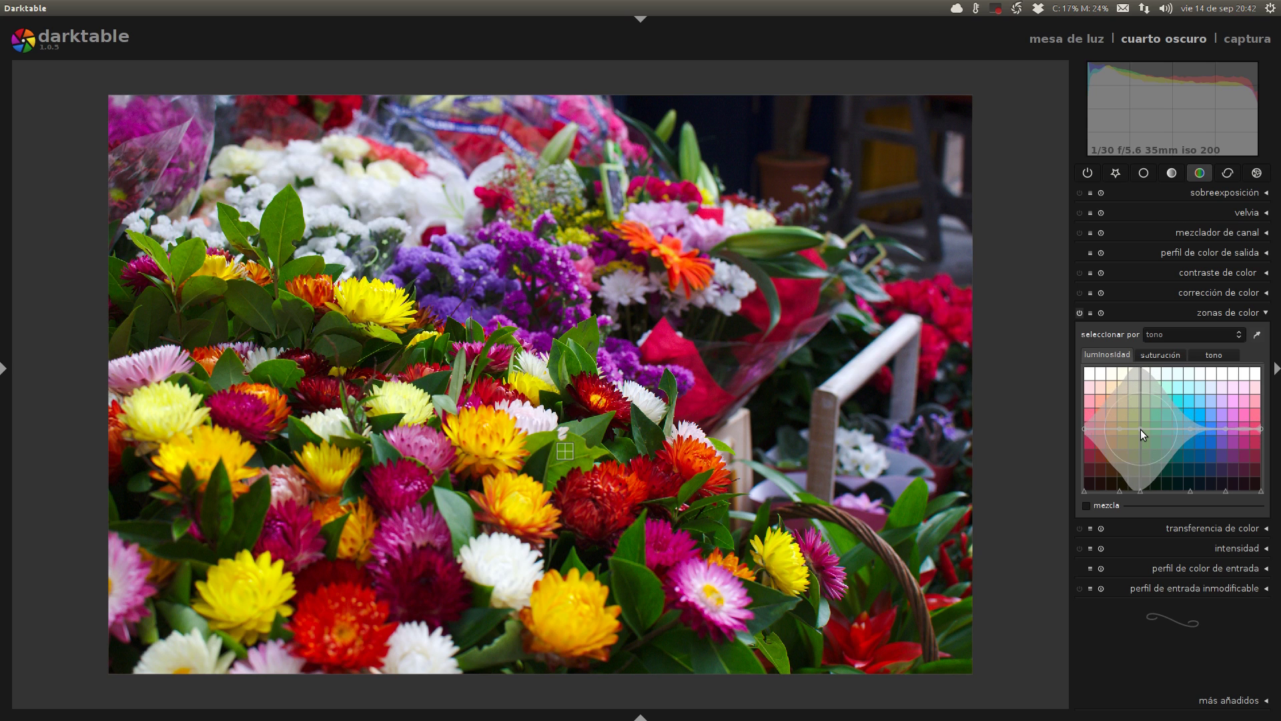
Try brightening and darkening the greens with the luminosidad curve, returning the curve to neutral after each change
drag(1141, 429, 1137, 404)
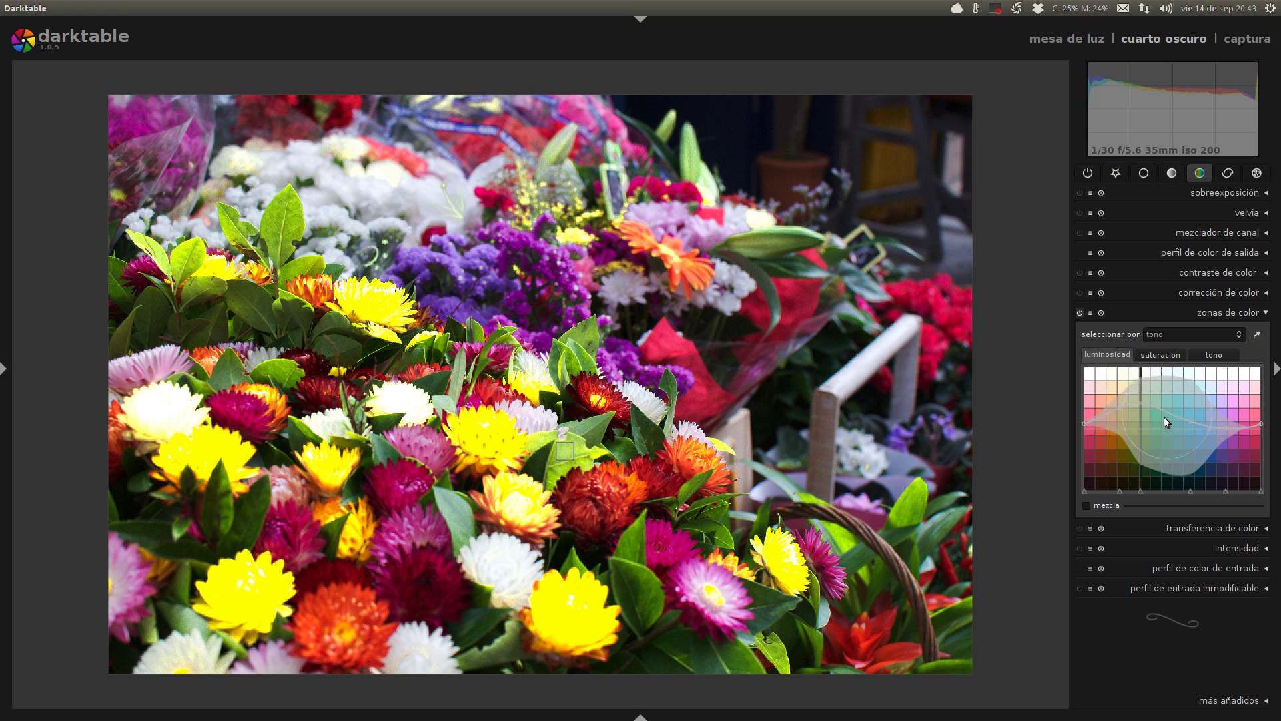
double_click(1142, 435)
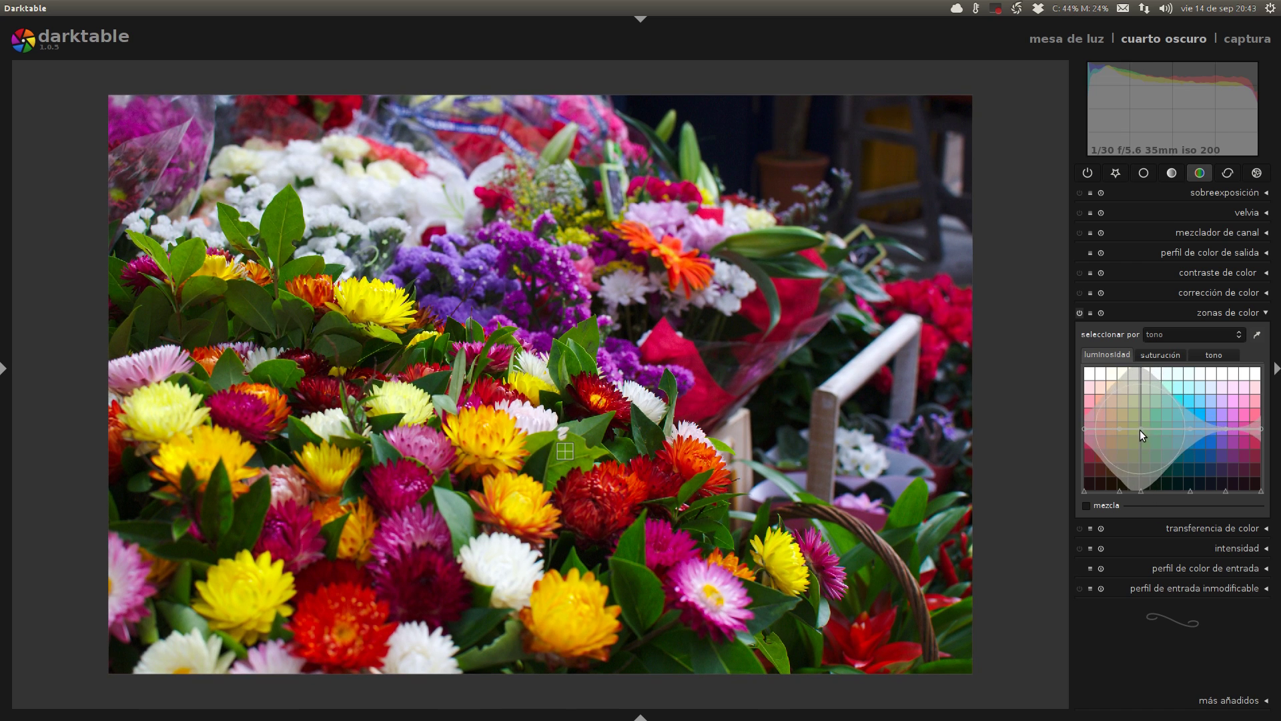
drag(1141, 429, 1141, 453)
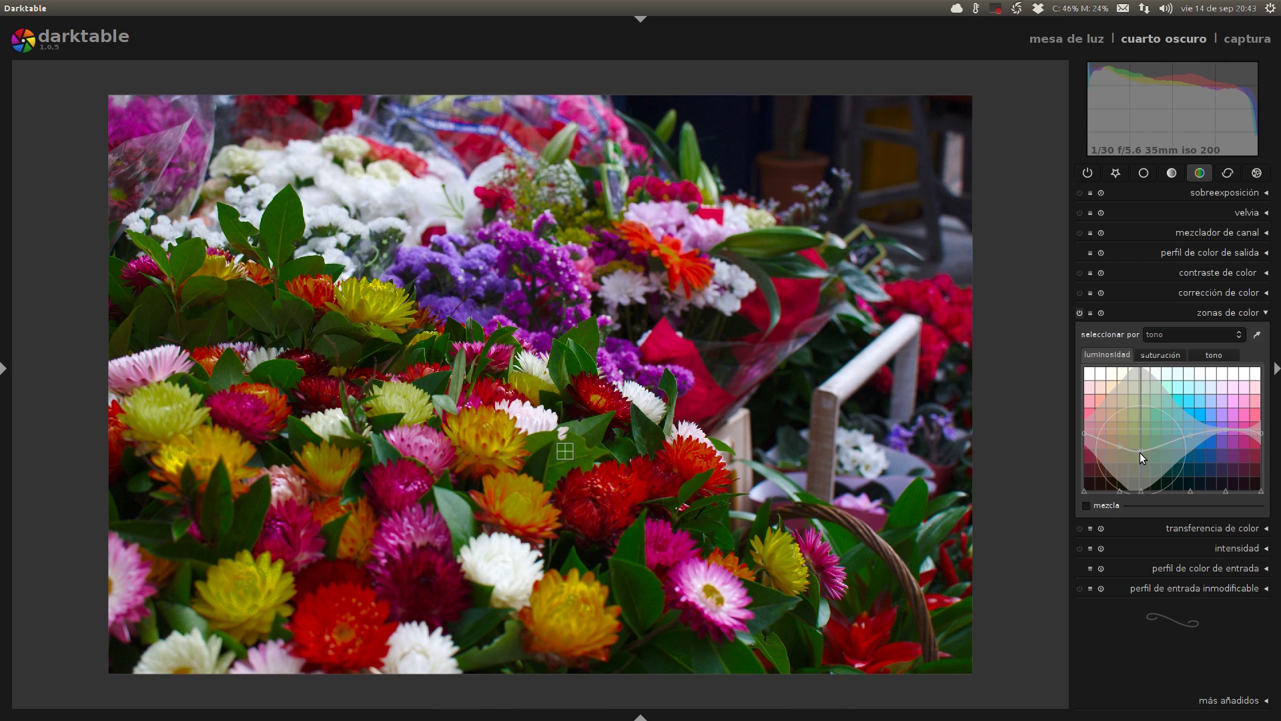
drag(1141, 452, 1144, 430)
Try a narrow luminosidad change on the sampled green with the neighbouring nodes moved closer, and reset the curve
scroll(1144, 430, up, 18)
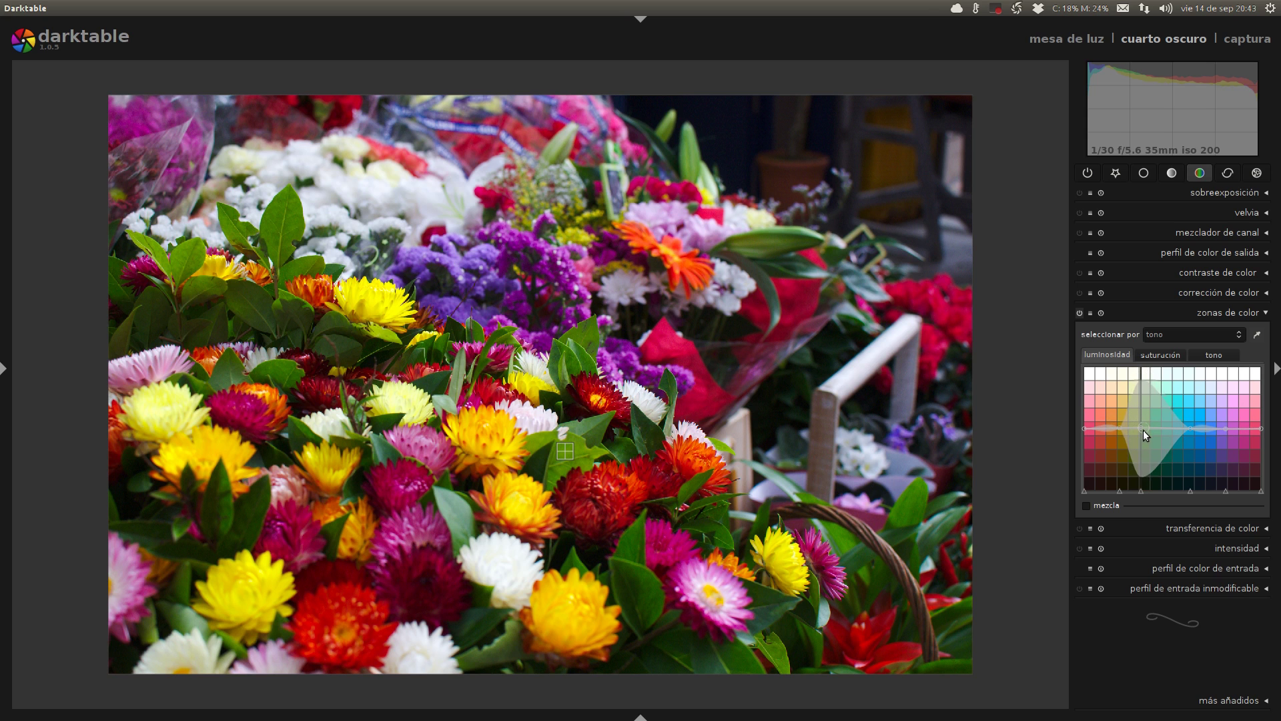
mouse_move(1139, 428)
mouse_down()
mouse_move(1138, 406)
mouse_move(1136, 447)
mouse_move(1139, 430)
mouse_up()
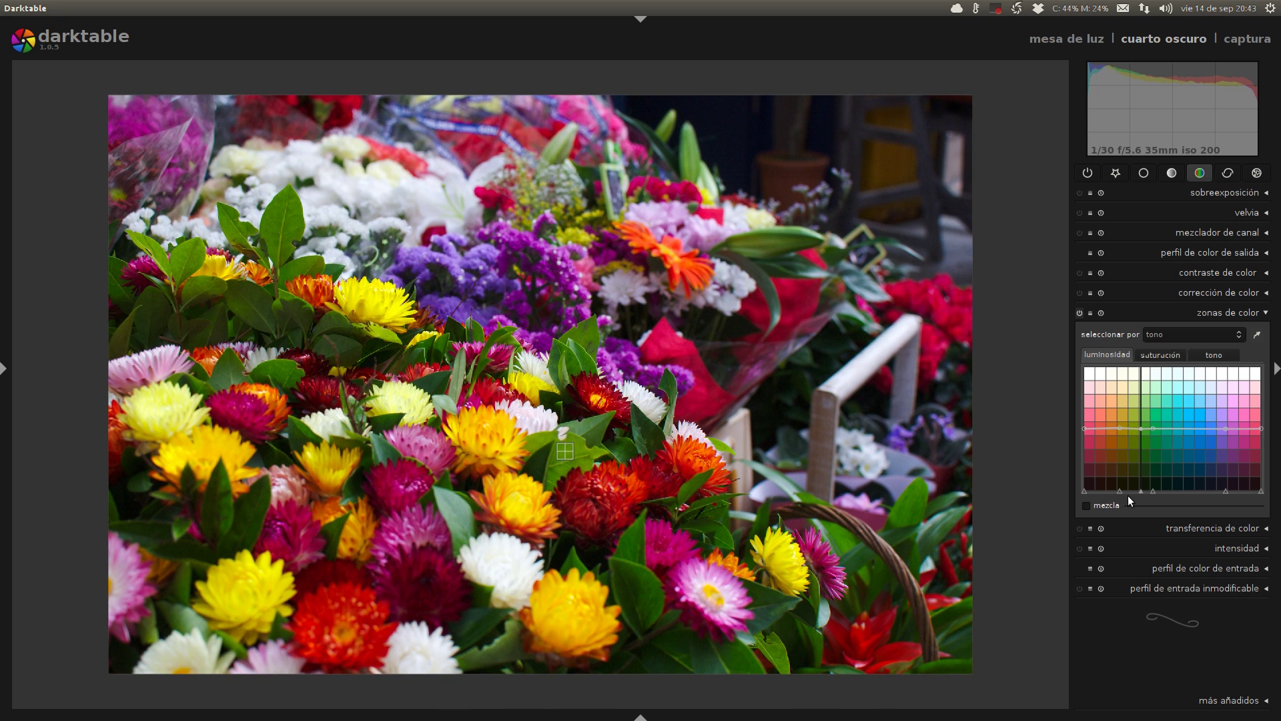
drag(1121, 491, 1132, 492)
drag(1141, 425, 1140, 415)
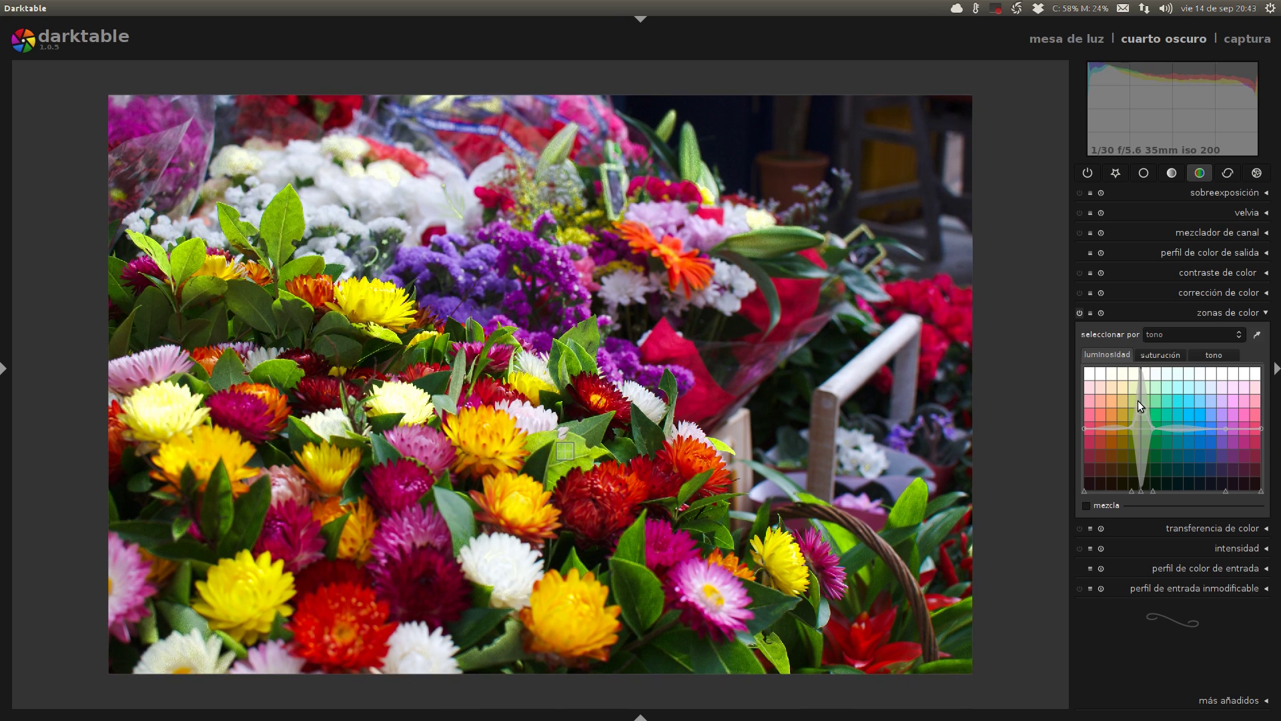
mouse_move(1136, 436)
mouse_down()
mouse_move(1134, 457)
mouse_move(1135, 427)
mouse_up()
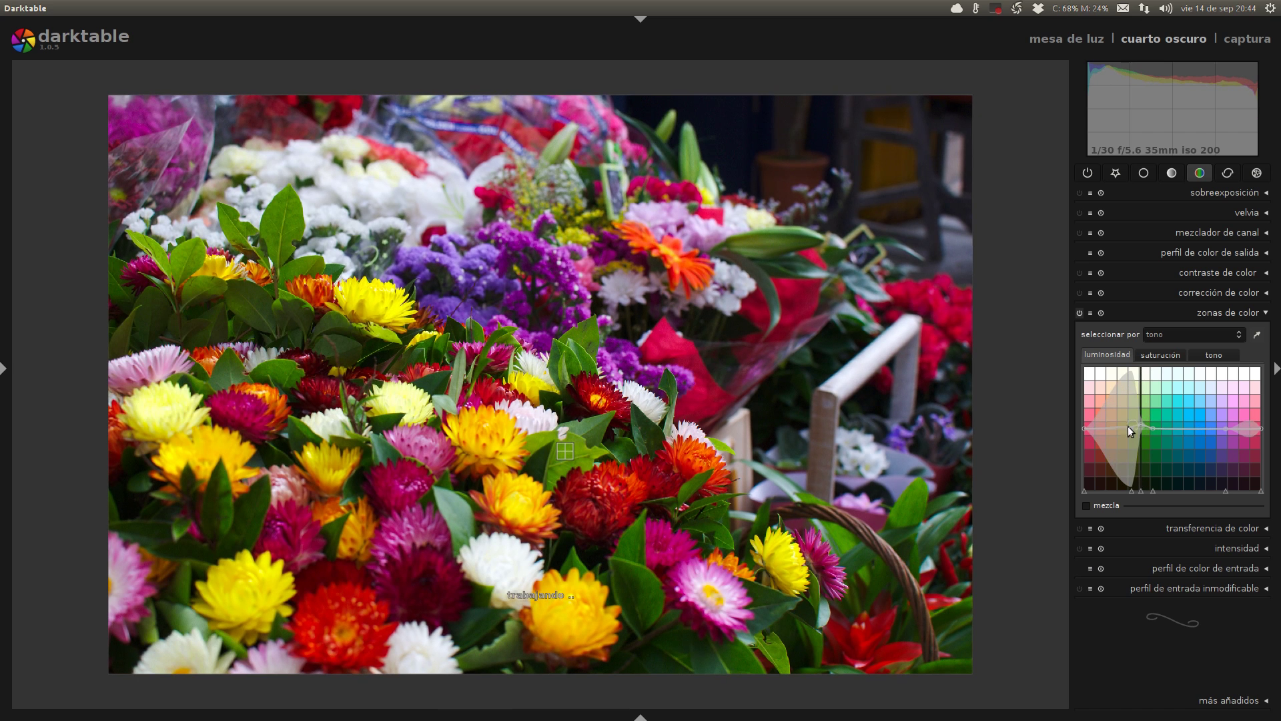
double_click(1195, 458)
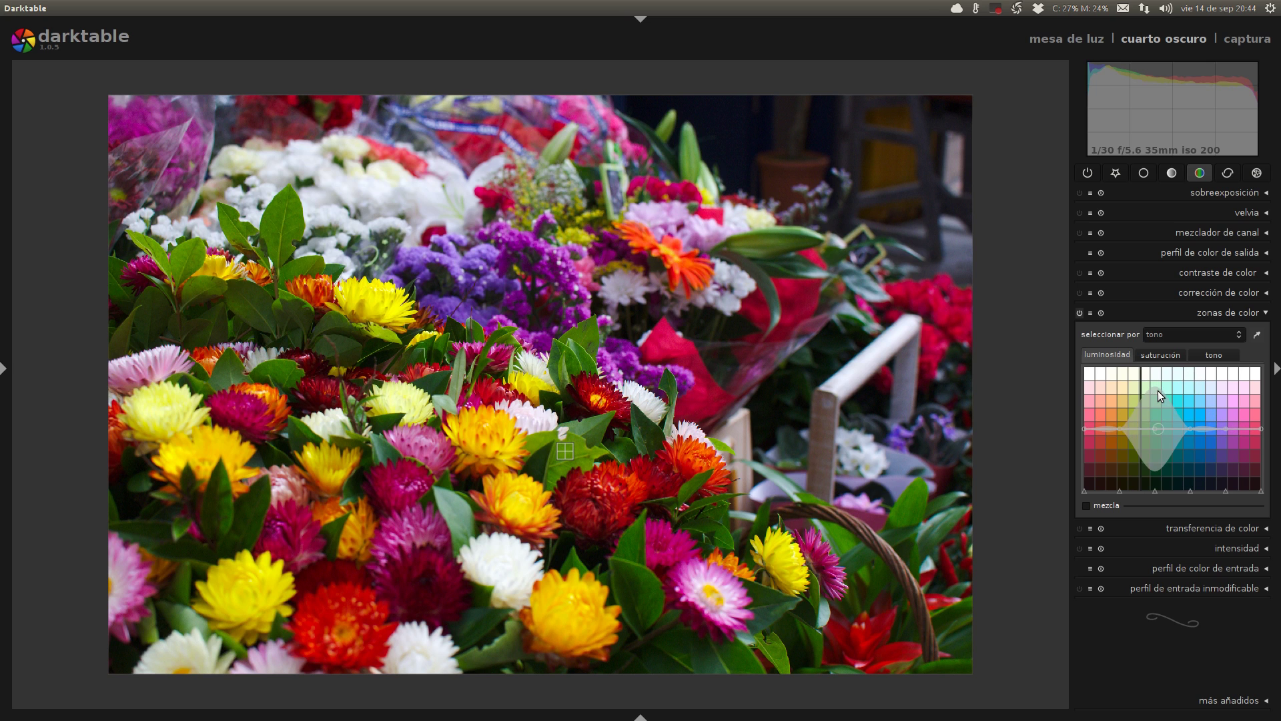
Move the saturación curve's green node onto the sampled hue, try desaturating the greens, and return the node to neutral
click(1154, 355)
drag(1156, 492, 1141, 492)
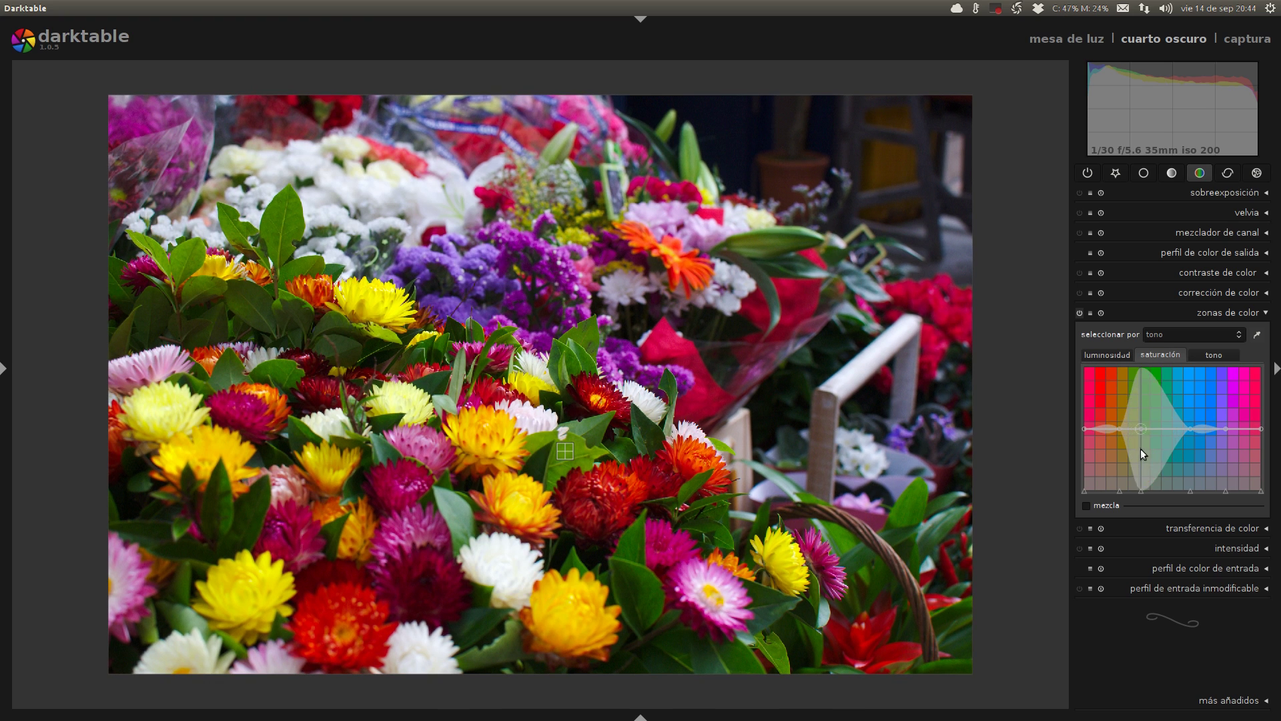
drag(1140, 419, 1143, 503)
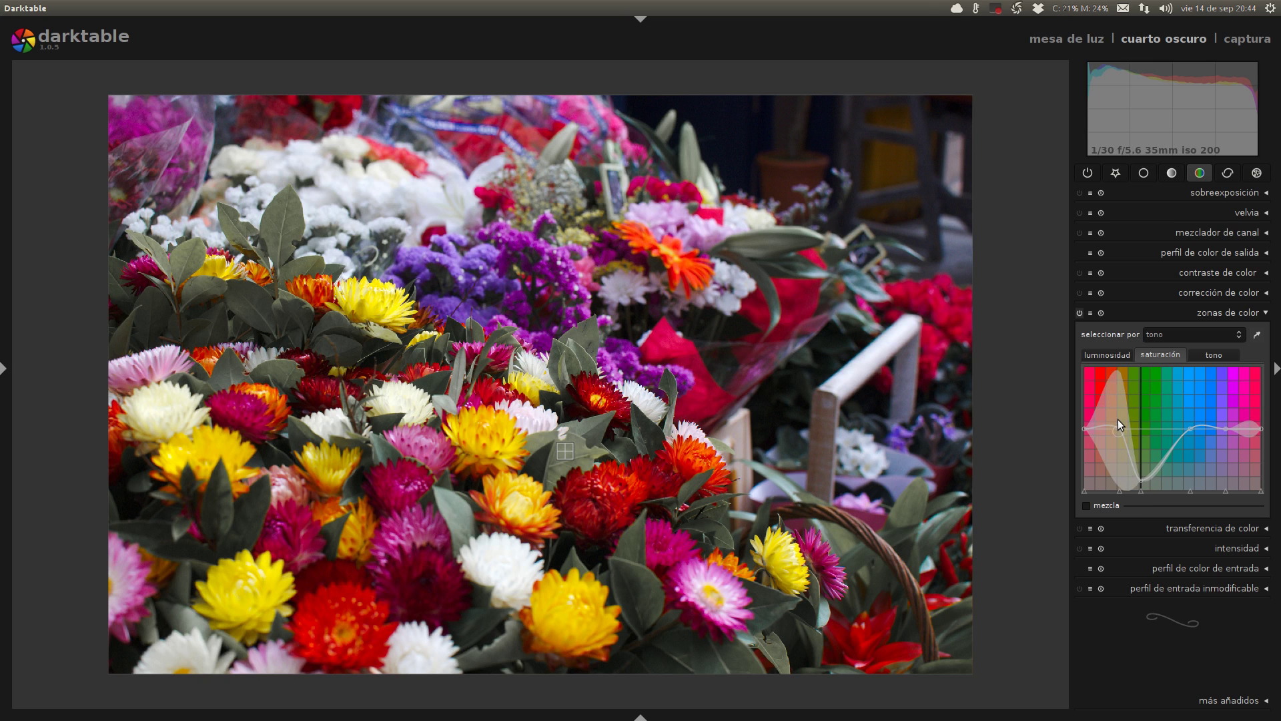
drag(1144, 484, 1140, 431)
Move the tono curve's green node onto the sampled hue and raise it slightly to shift the greens and yellows
click(1202, 356)
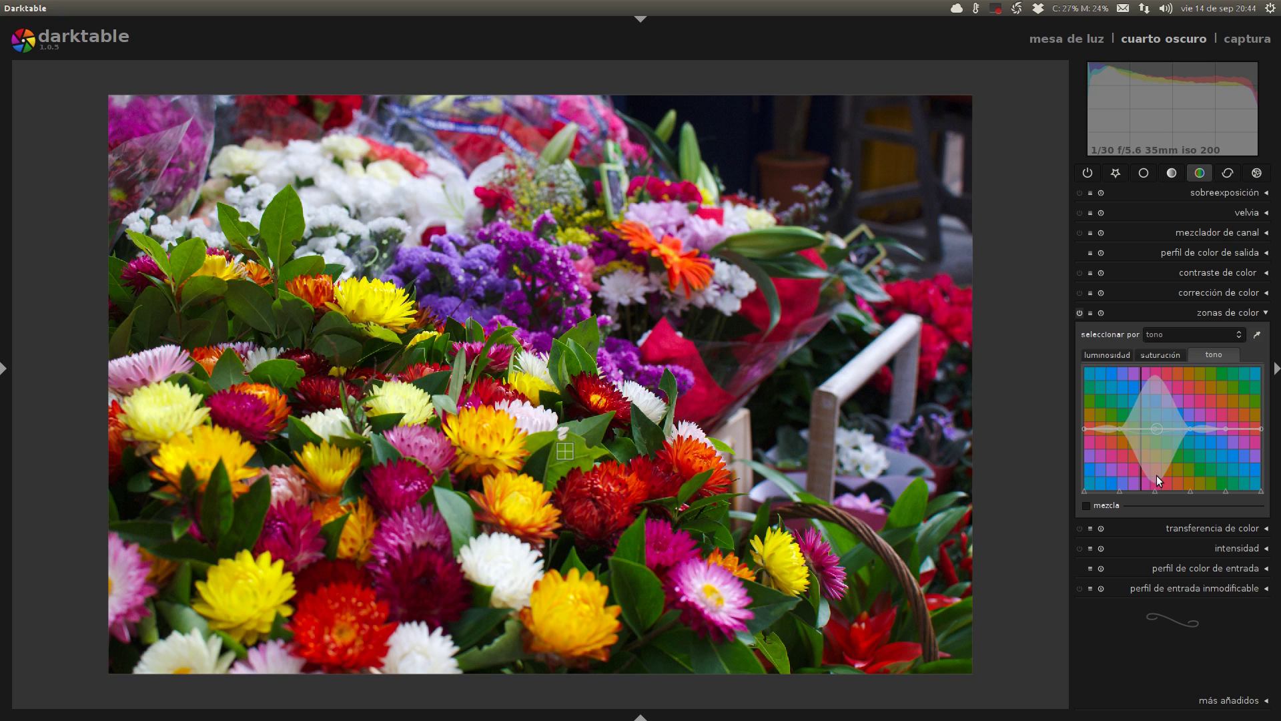
scroll(1150, 490, up, 3)
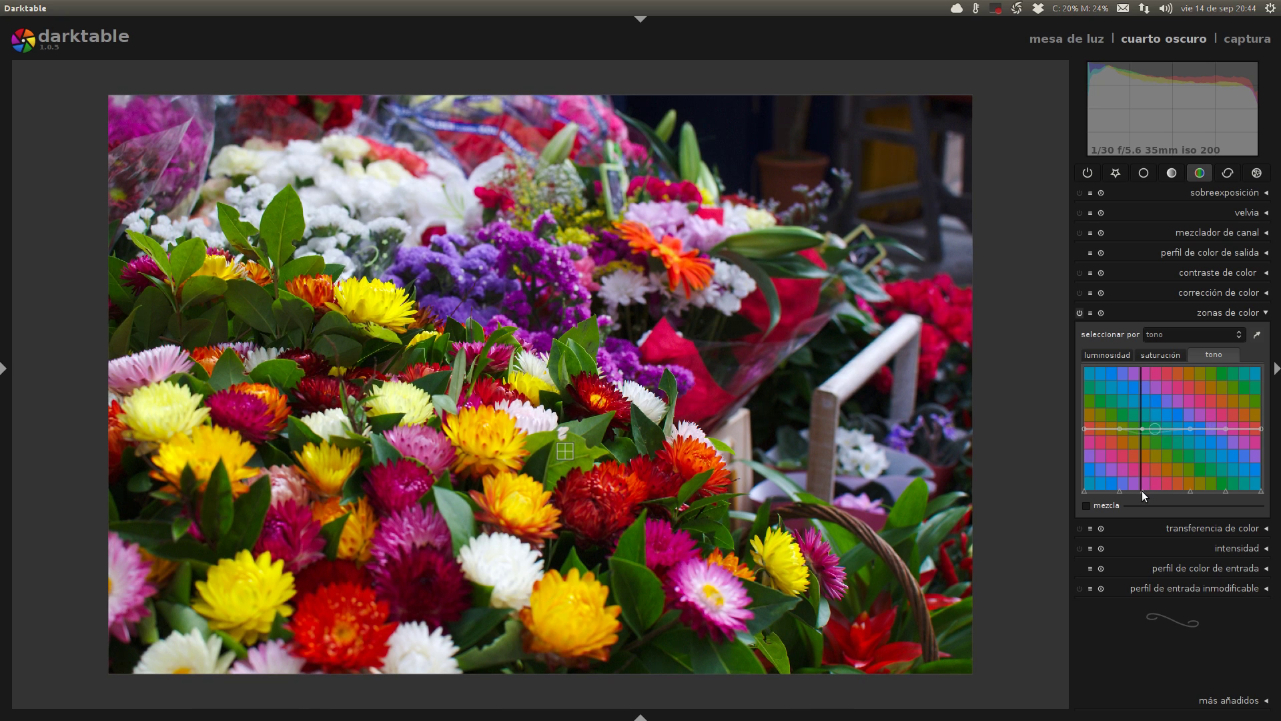
scroll(1139, 426, down, 5)
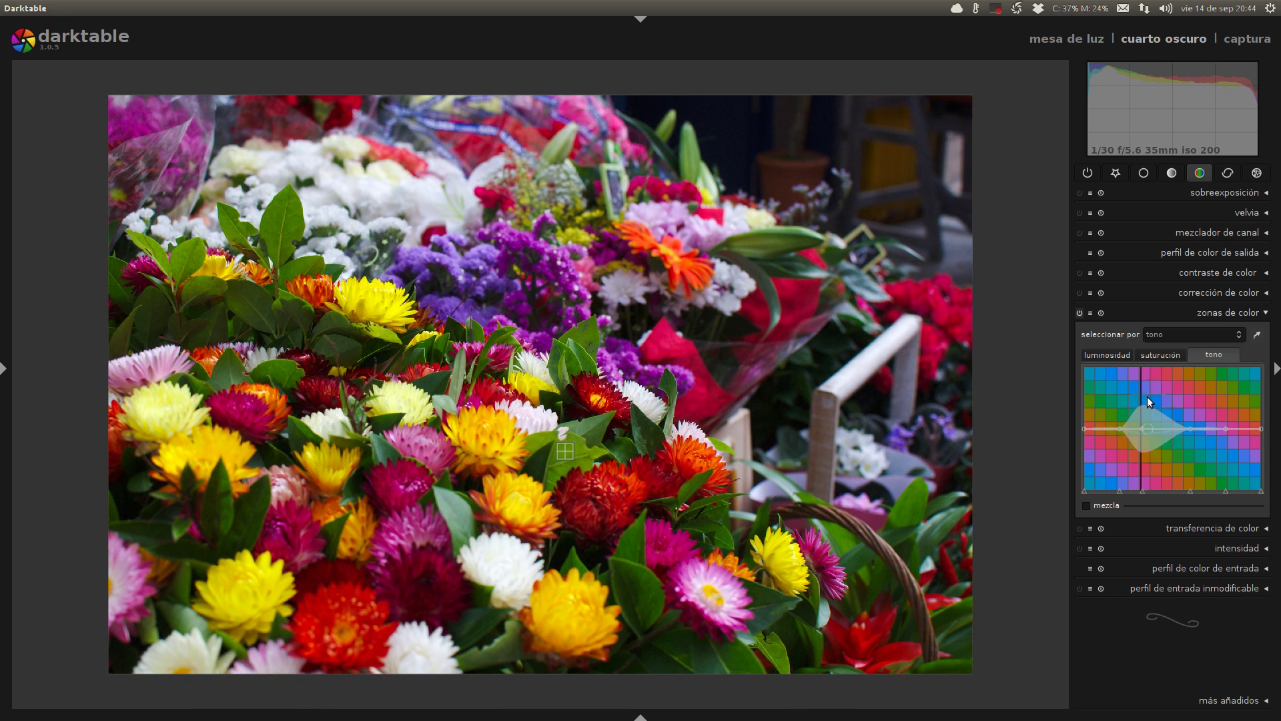
scroll(1146, 403, down, 3)
scroll(1142, 418, down, 2)
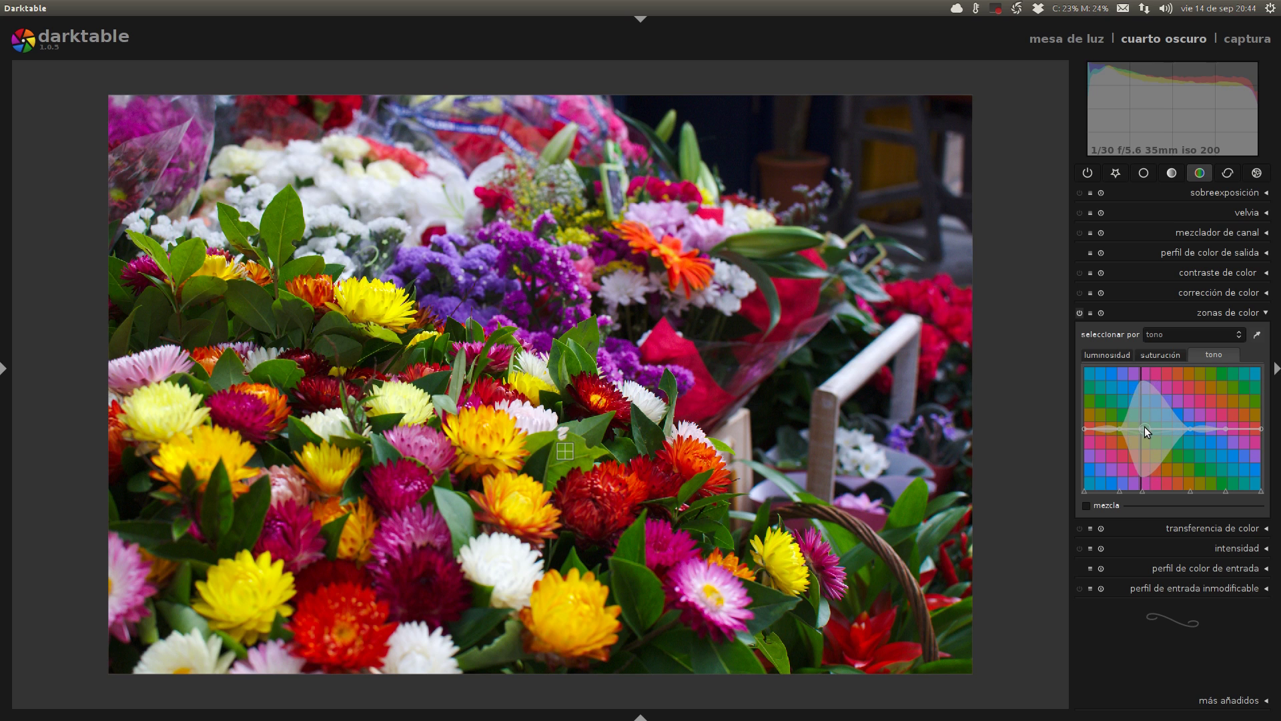
mouse_move(1142, 426)
mouse_down()
mouse_move(1142, 455)
mouse_move(1145, 399)
mouse_move(1144, 419)
mouse_up()
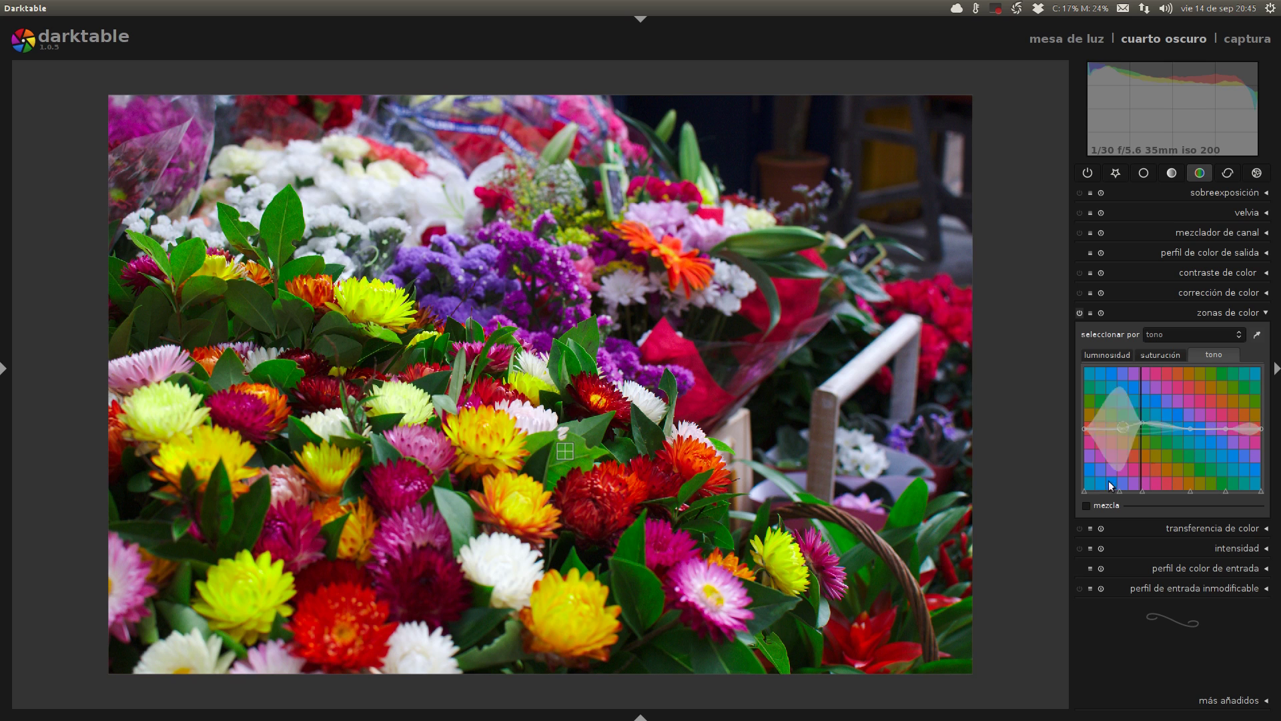
Raise the luminosidad curve at the green and purple hues to brighten those colors
click(1113, 355)
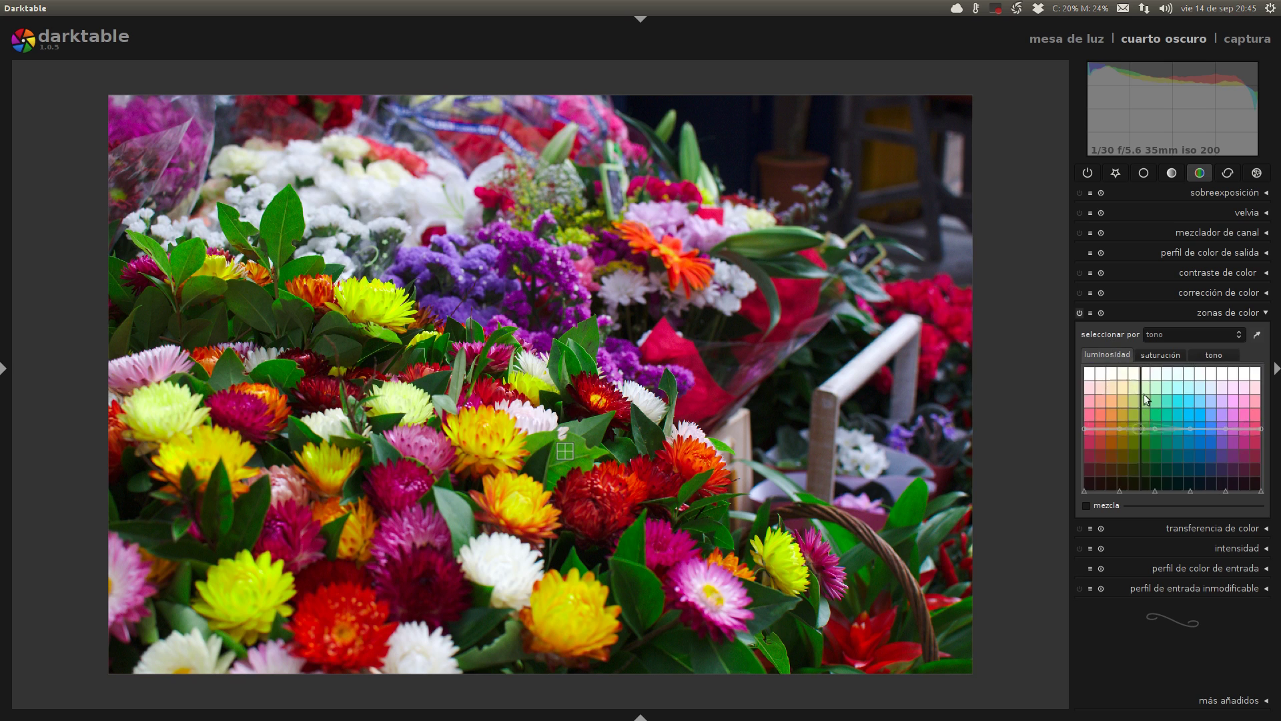
drag(1150, 433, 1158, 376)
drag(1217, 459, 1222, 384)
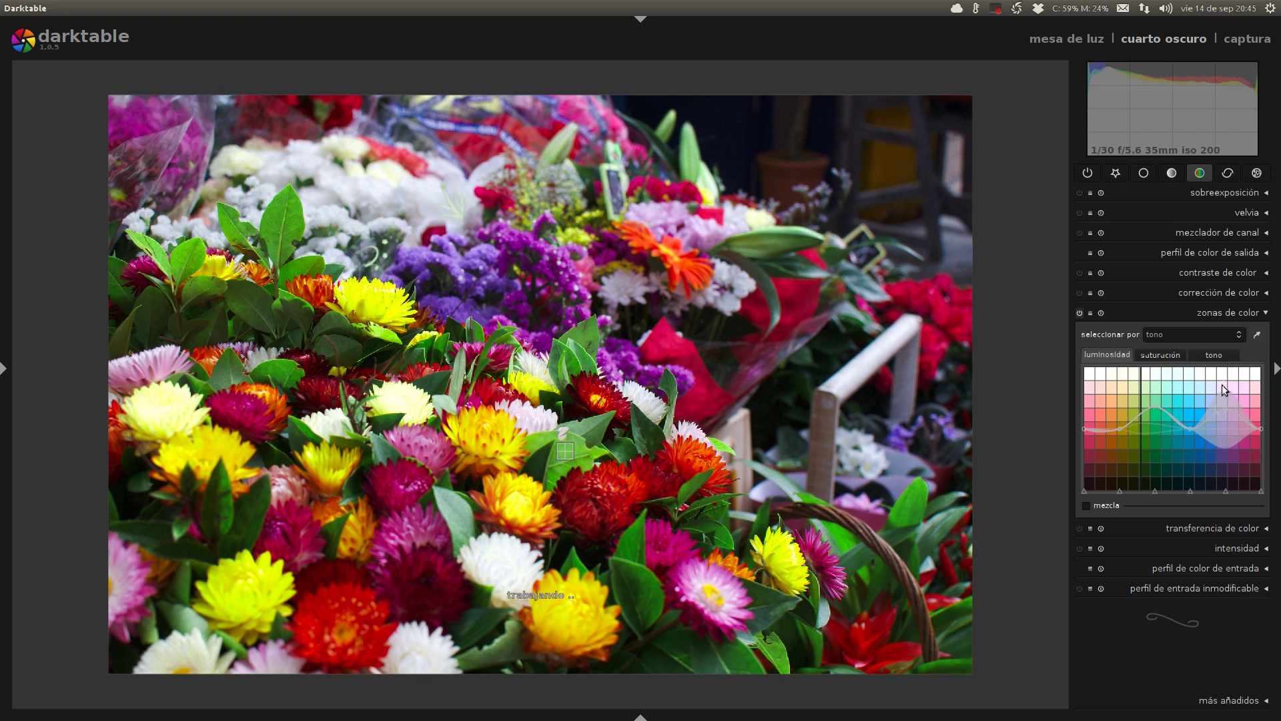
Lower the saturación curve at the sampled green and pull the tono curve strongly down at the blue hues
click(1161, 354)
drag(1140, 439, 1139, 482)
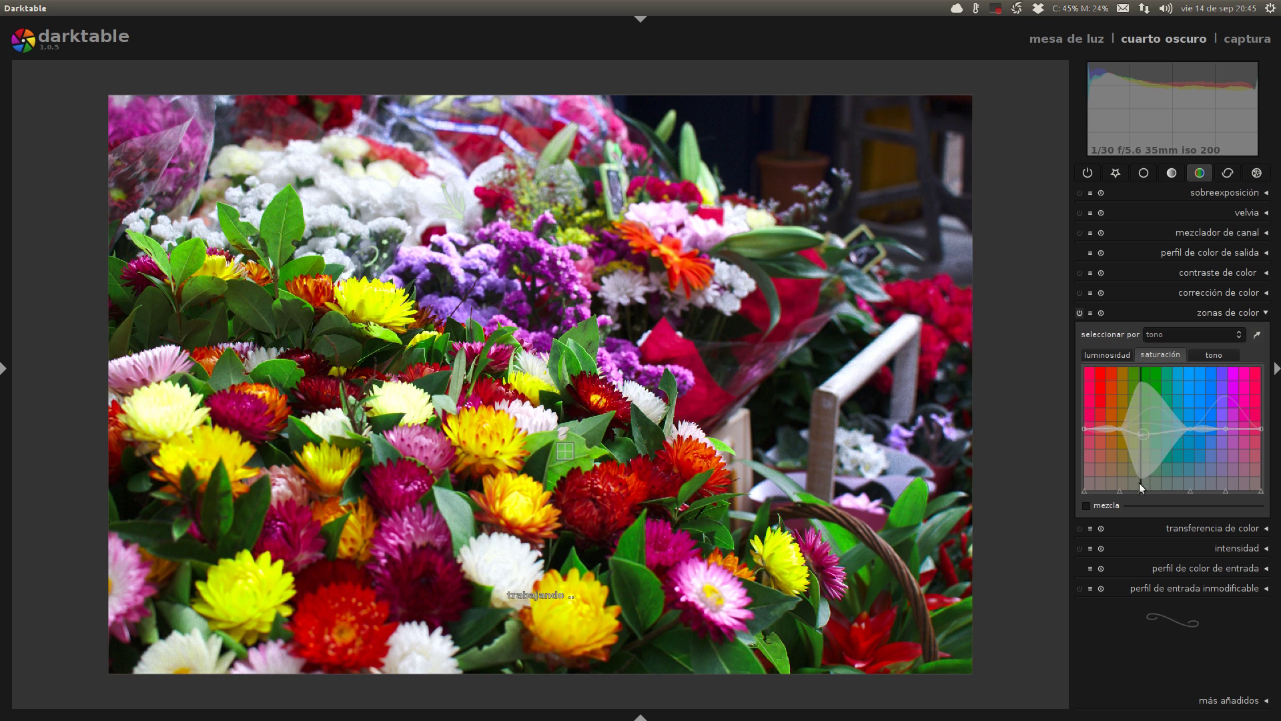
click(1194, 355)
drag(1192, 429, 1196, 476)
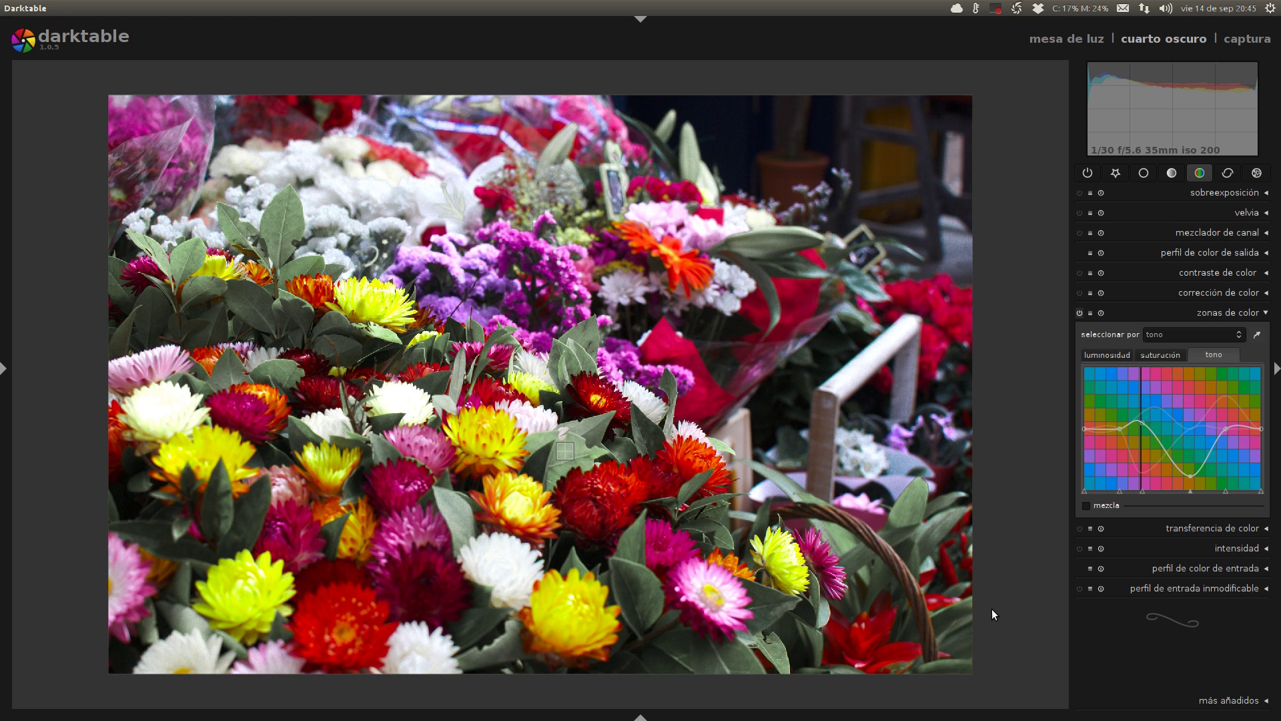
Reset the tono curve and the zonas de color module, and set seleccionar por to saturación
double_click(1163, 409)
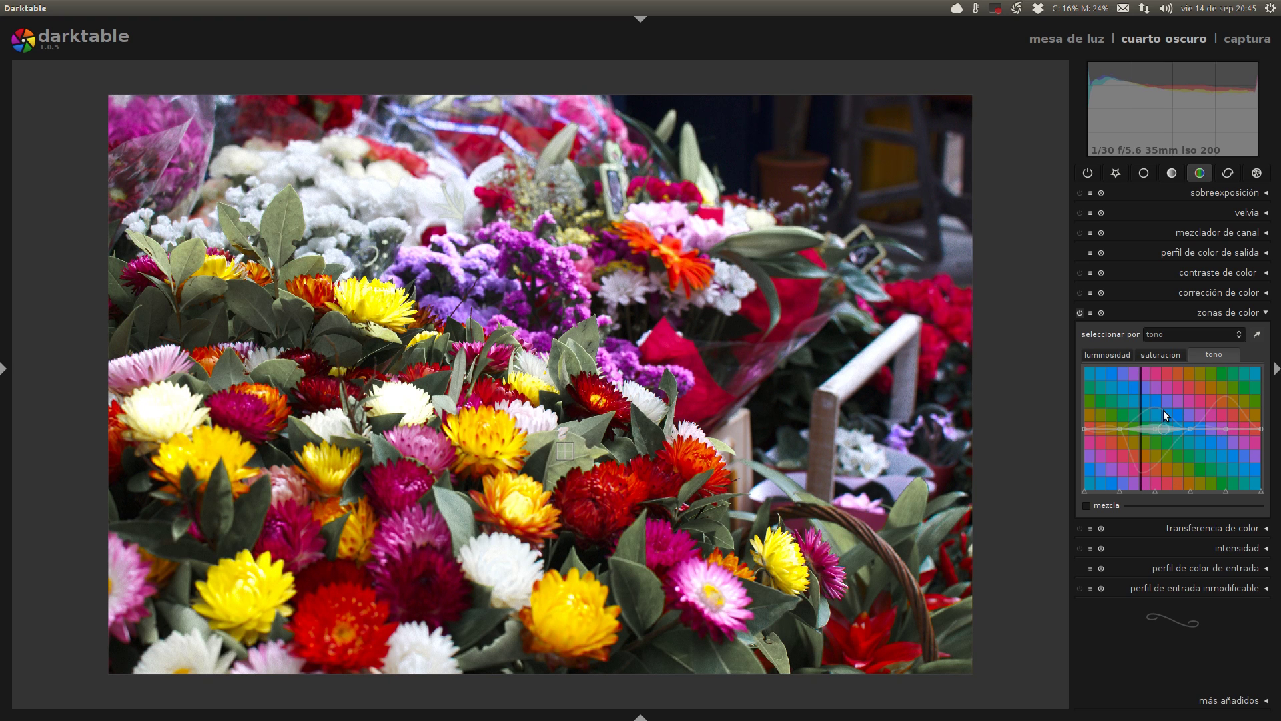
click(1100, 314)
click(1181, 328)
click(1181, 349)
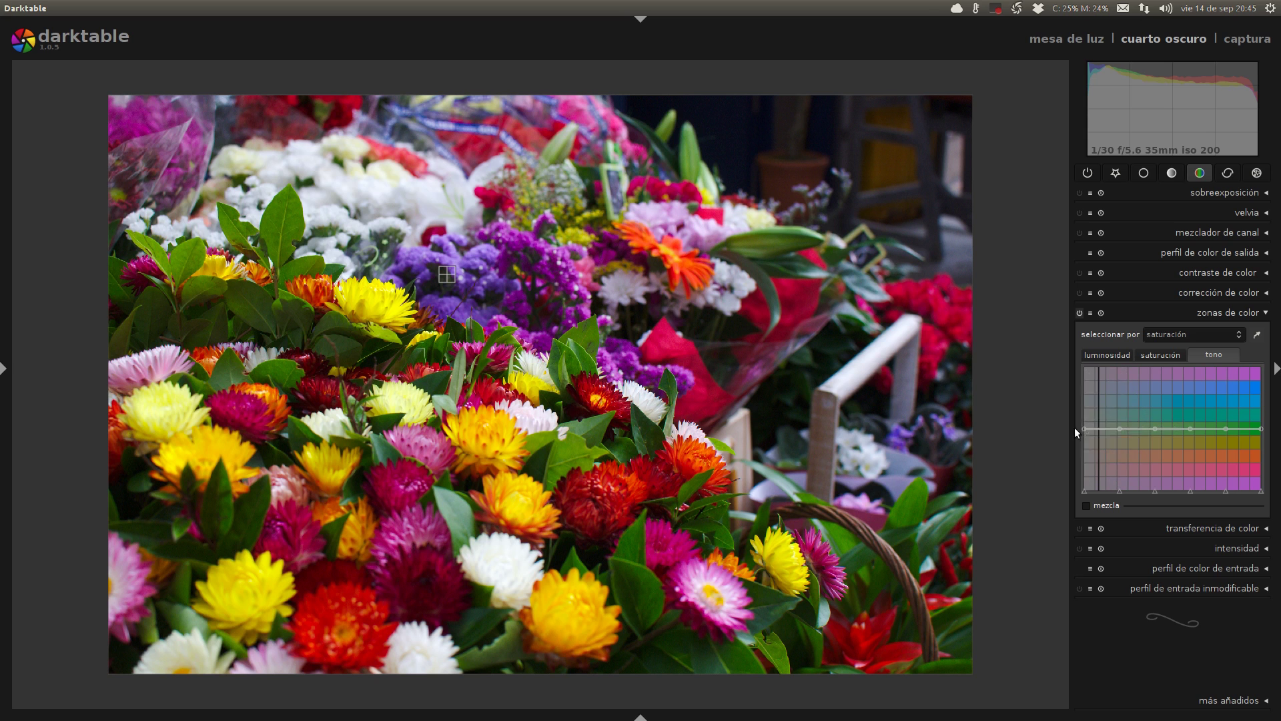
Try moving the tono and luminosidad curves' second nodes onto the saturation sampled from the purple flowers, adjusting each curve there
drag(1118, 494, 1101, 492)
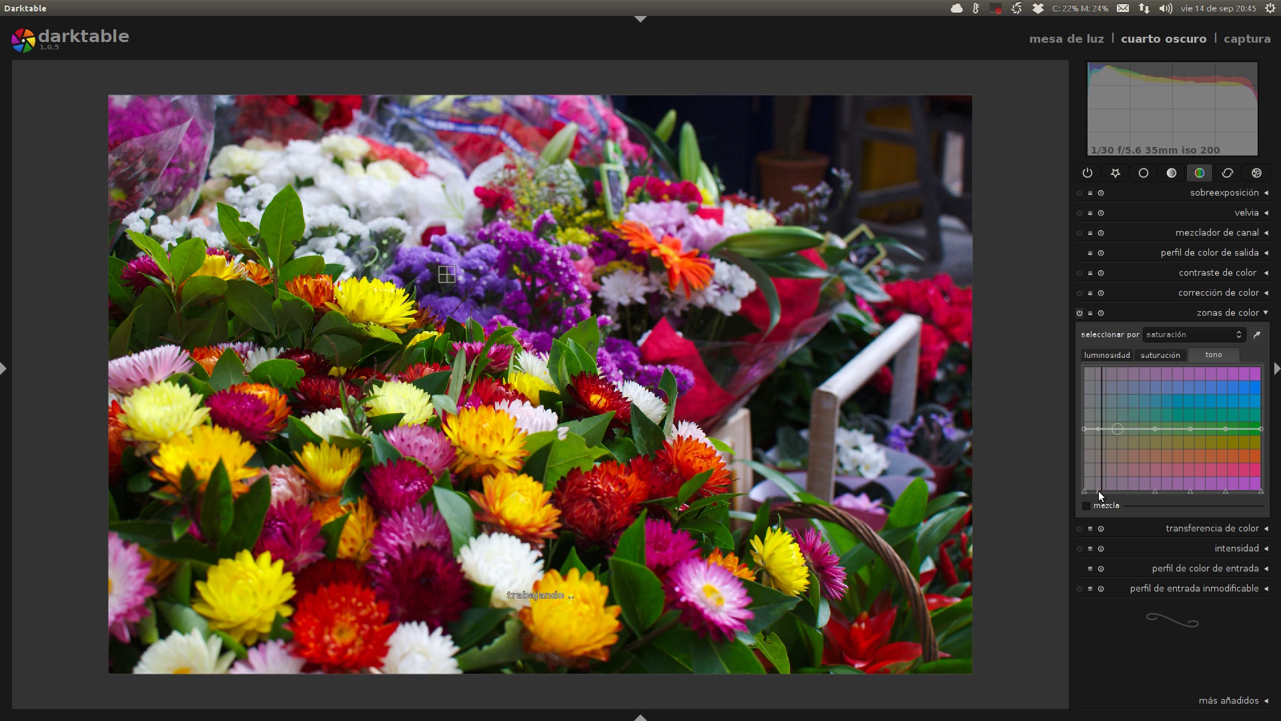
mouse_move(1102, 432)
mouse_down()
mouse_move(1106, 385)
mouse_move(1094, 487)
mouse_move(1105, 411)
mouse_move(1105, 449)
mouse_move(1104, 436)
mouse_up()
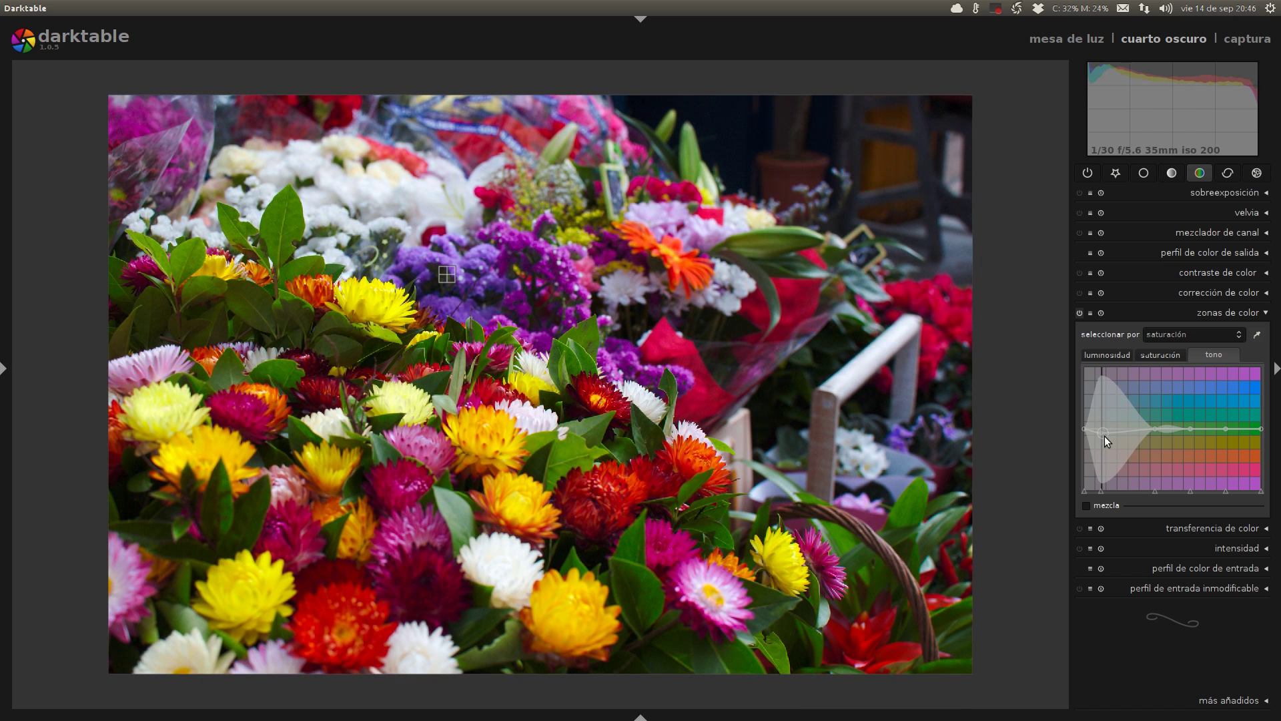
click(1108, 354)
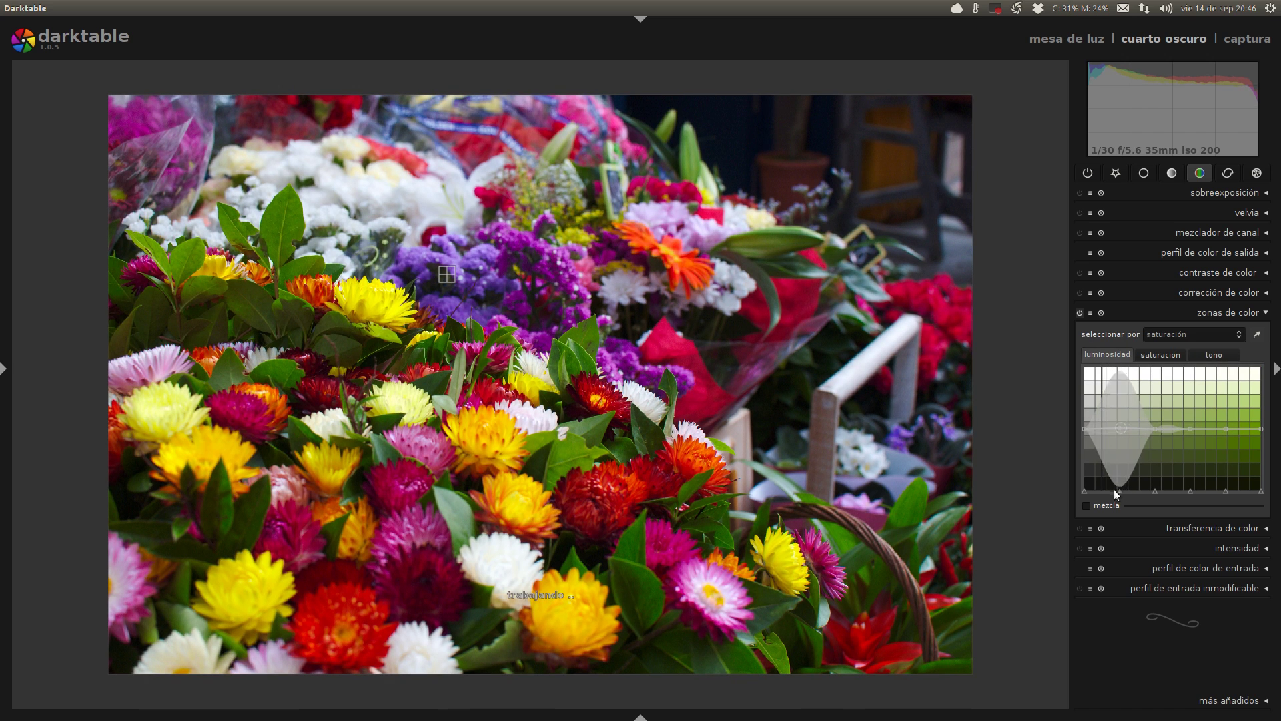
mouse_move(1101, 431)
mouse_down()
mouse_move(1101, 458)
mouse_move(1107, 389)
mouse_move(1107, 436)
mouse_move(1106, 426)
mouse_up()
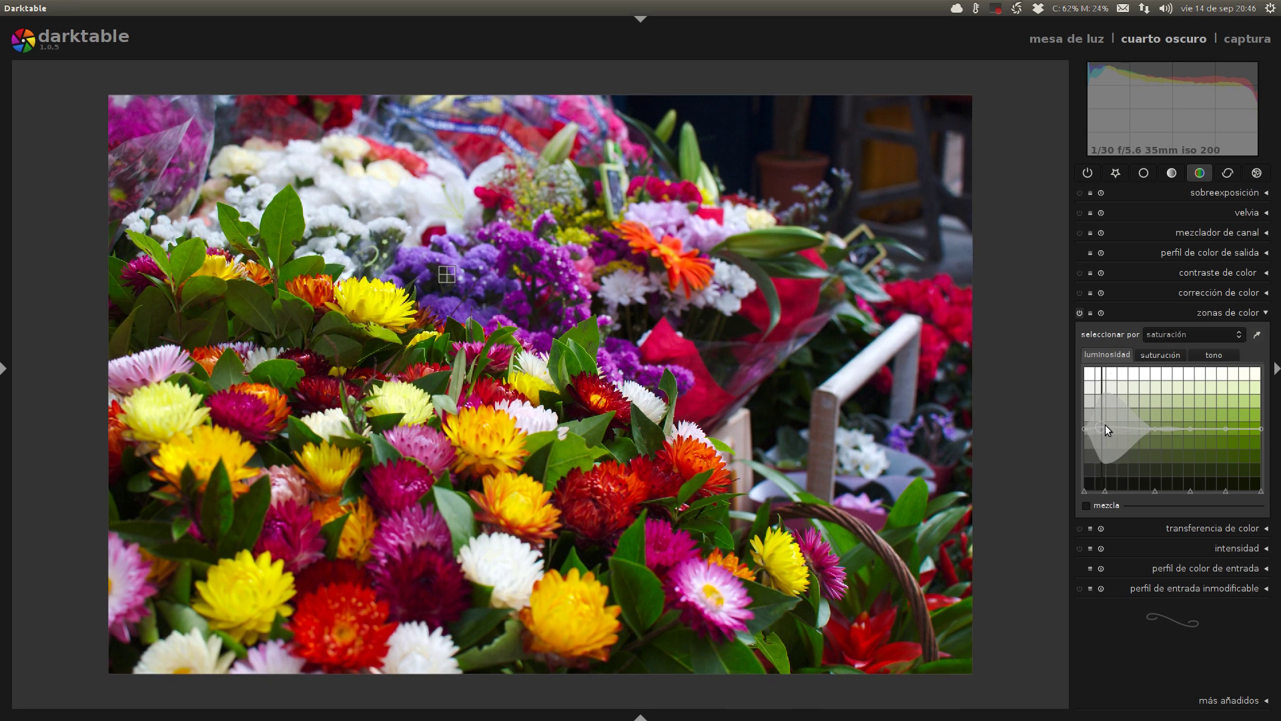
Try adjusting the saturación curve at the sampled saturation, and reset the luminosidad curve to neutral
click(1150, 357)
drag(1116, 492, 1098, 492)
mouse_move(1102, 425)
mouse_down()
mouse_move(1103, 395)
mouse_move(1102, 470)
mouse_move(1109, 396)
mouse_move(1107, 427)
mouse_up()
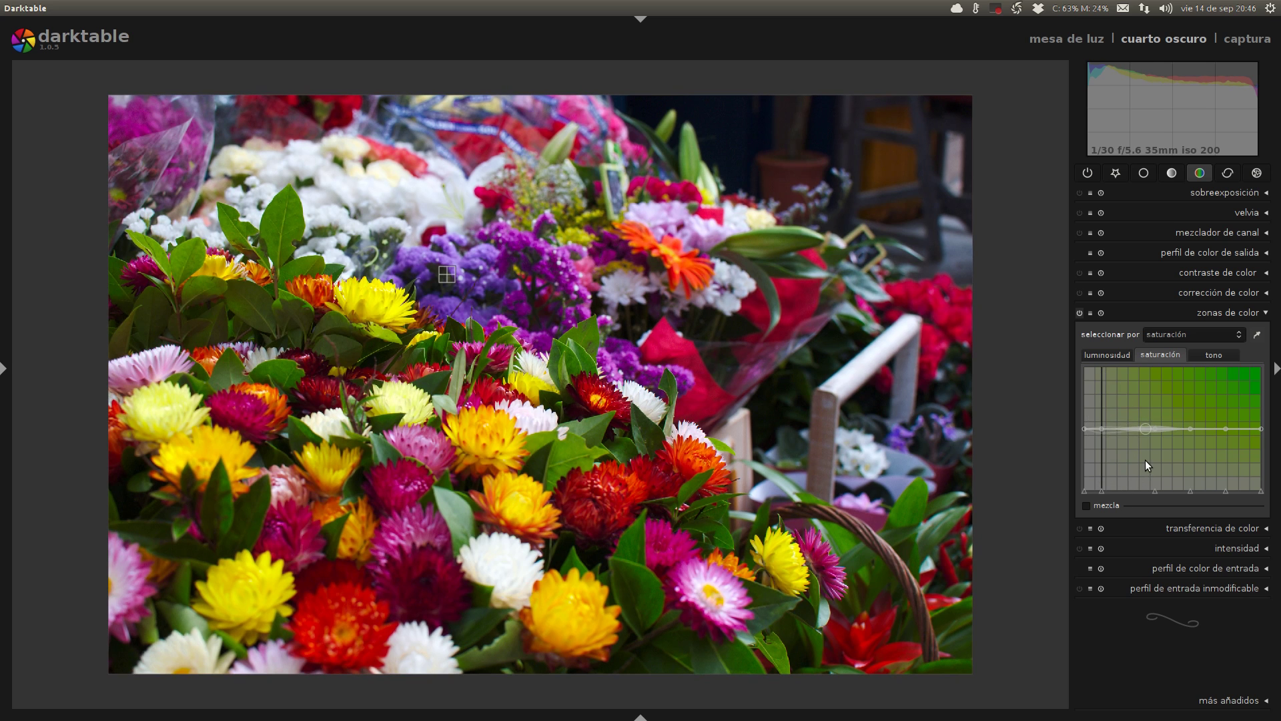
click(1114, 353)
double_click(1148, 415)
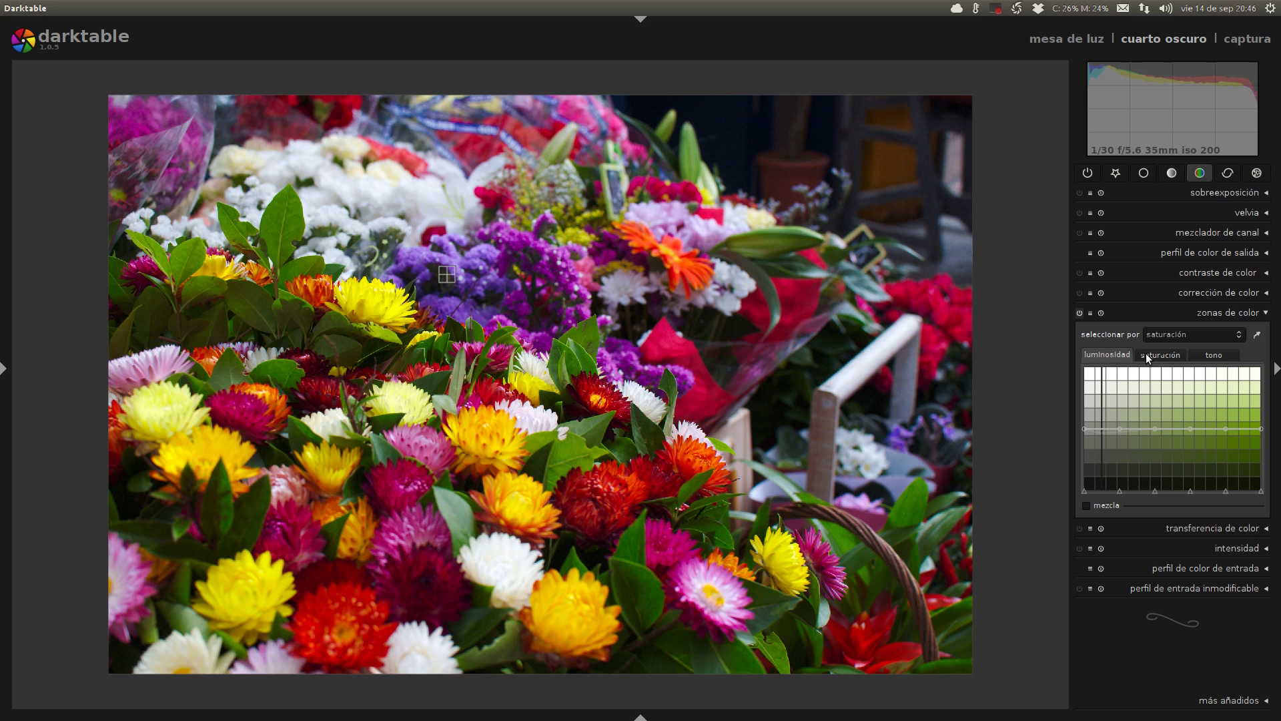
Set seleccionar por to luminosidad and sample the dark background above the flowers with the color picker
click(1198, 339)
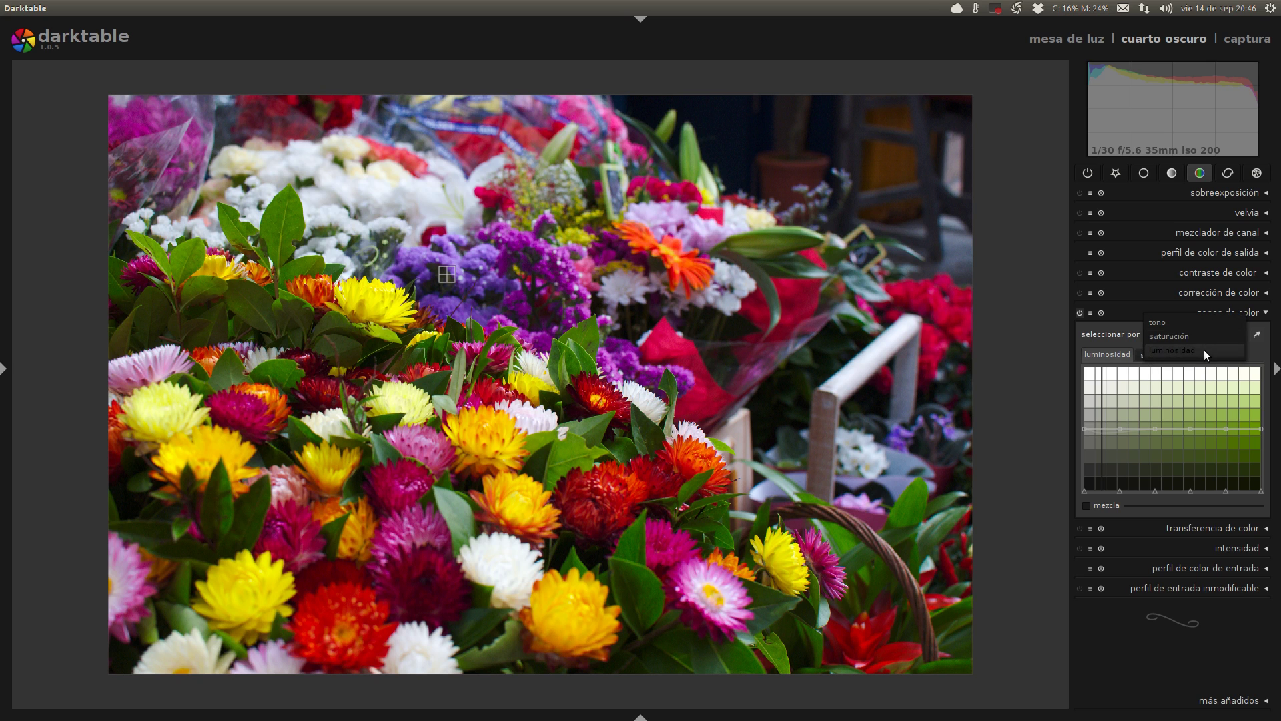
click(1204, 349)
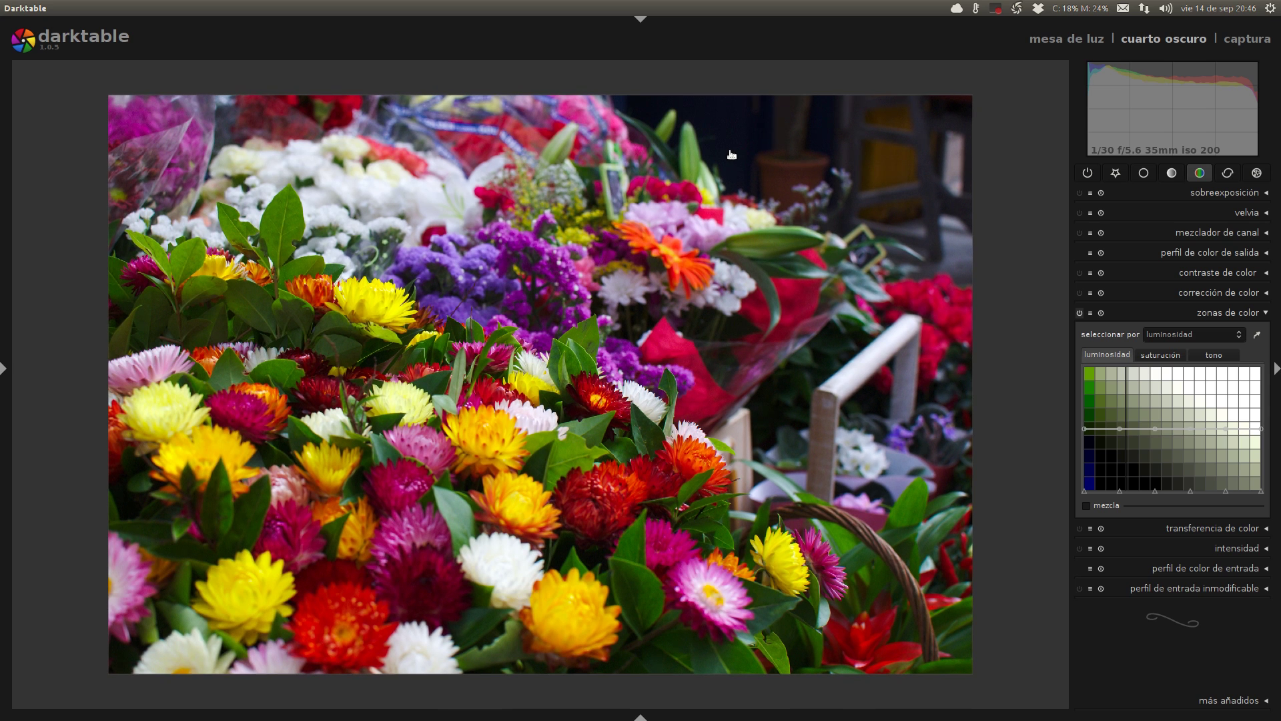
click(1258, 334)
drag(713, 148, 734, 150)
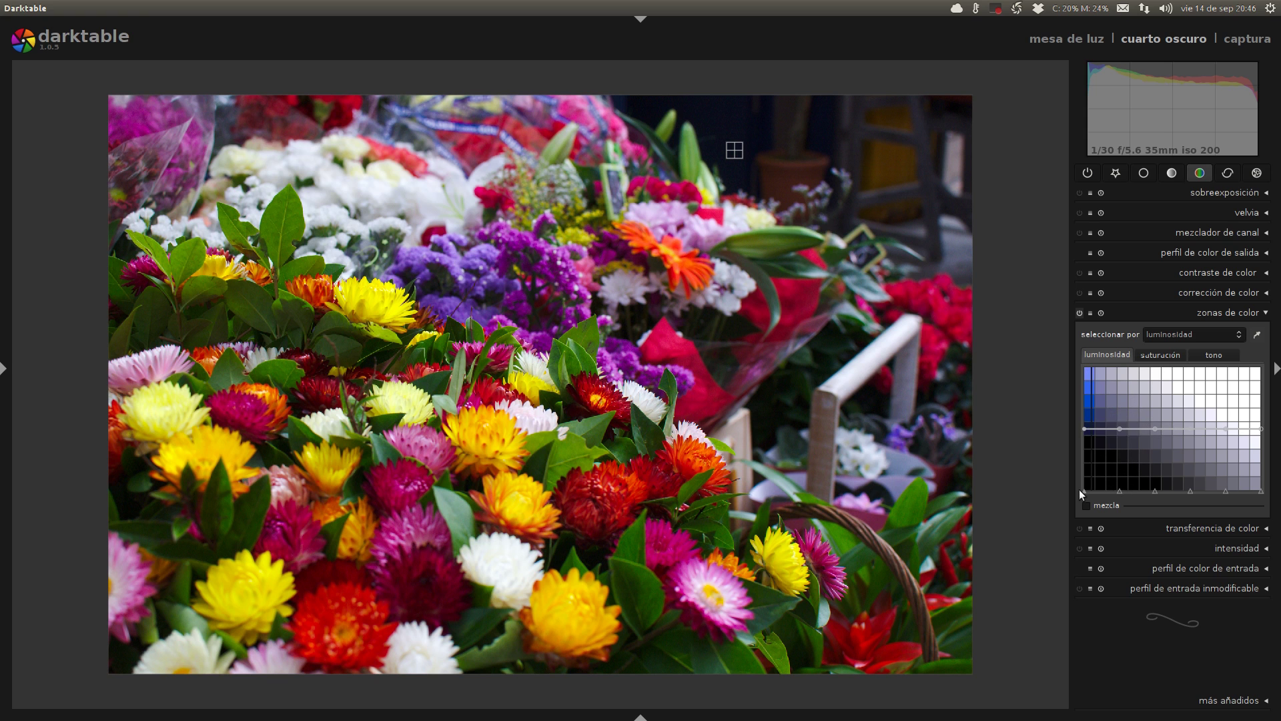
Try pulling the luminosidad curve's darkest node fully down to darken the shadows, and reset the zonas de color module
mouse_move(1083, 489)
mouse_down()
mouse_move(1081, 369)
mouse_move(1087, 498)
mouse_up()
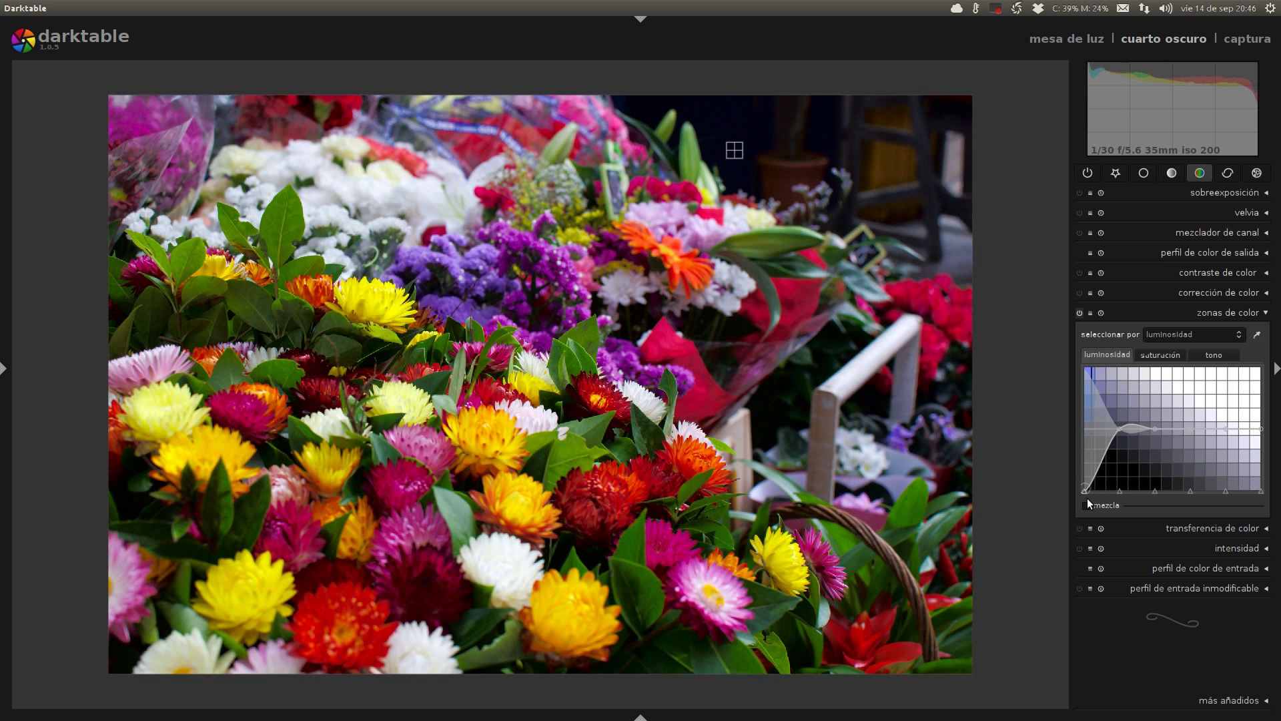
drag(1087, 497, 1199, 423)
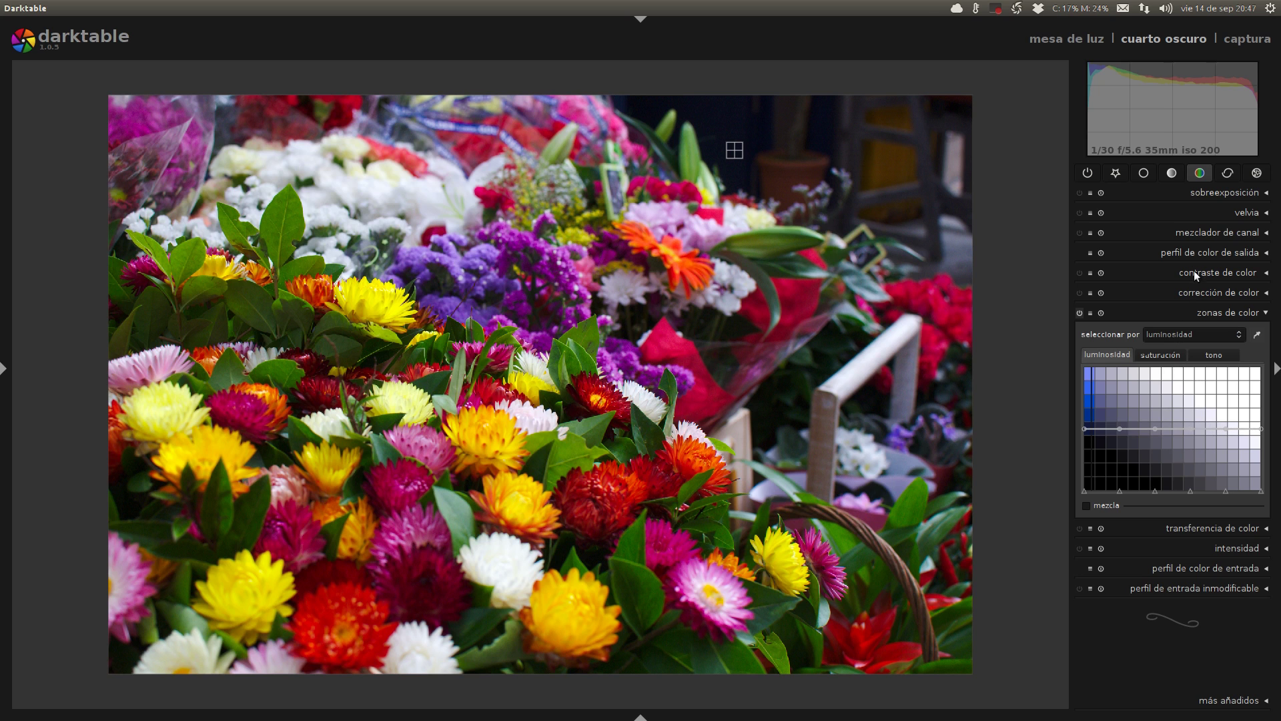
click(1096, 314)
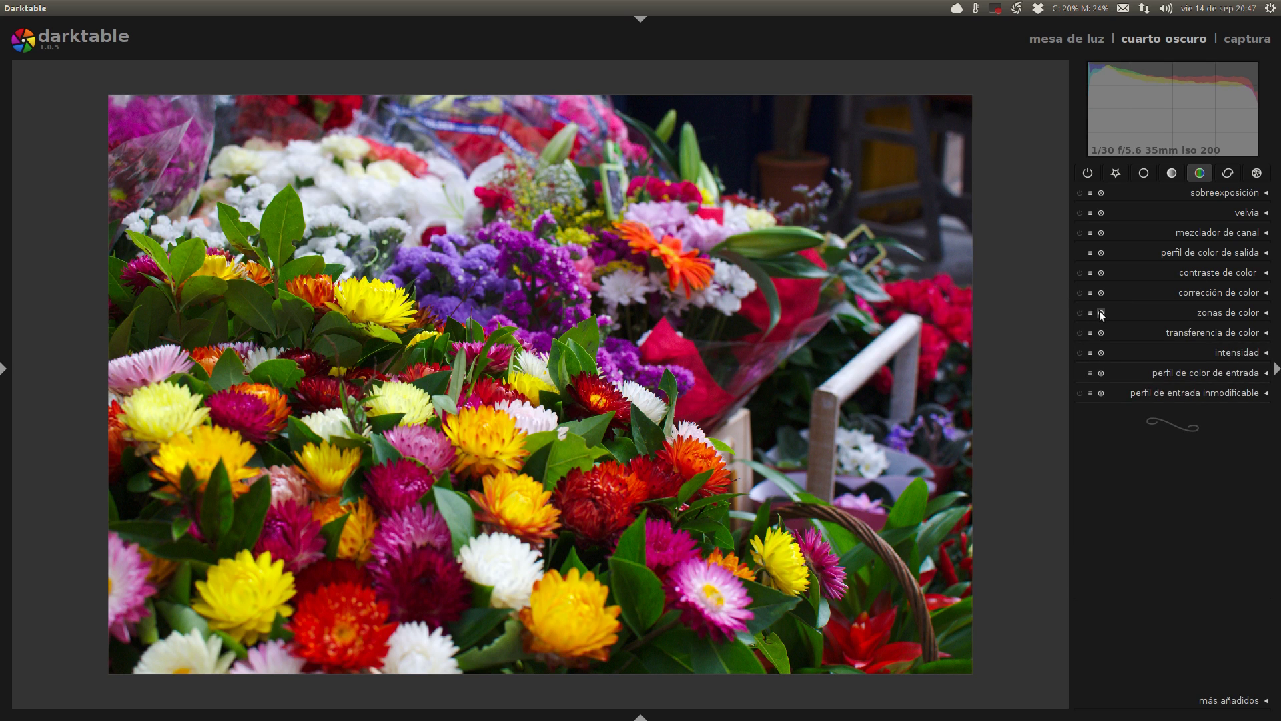
Try the rojo negro blanco and byn y tonos de piel presets of the zonas de color module
click(1226, 311)
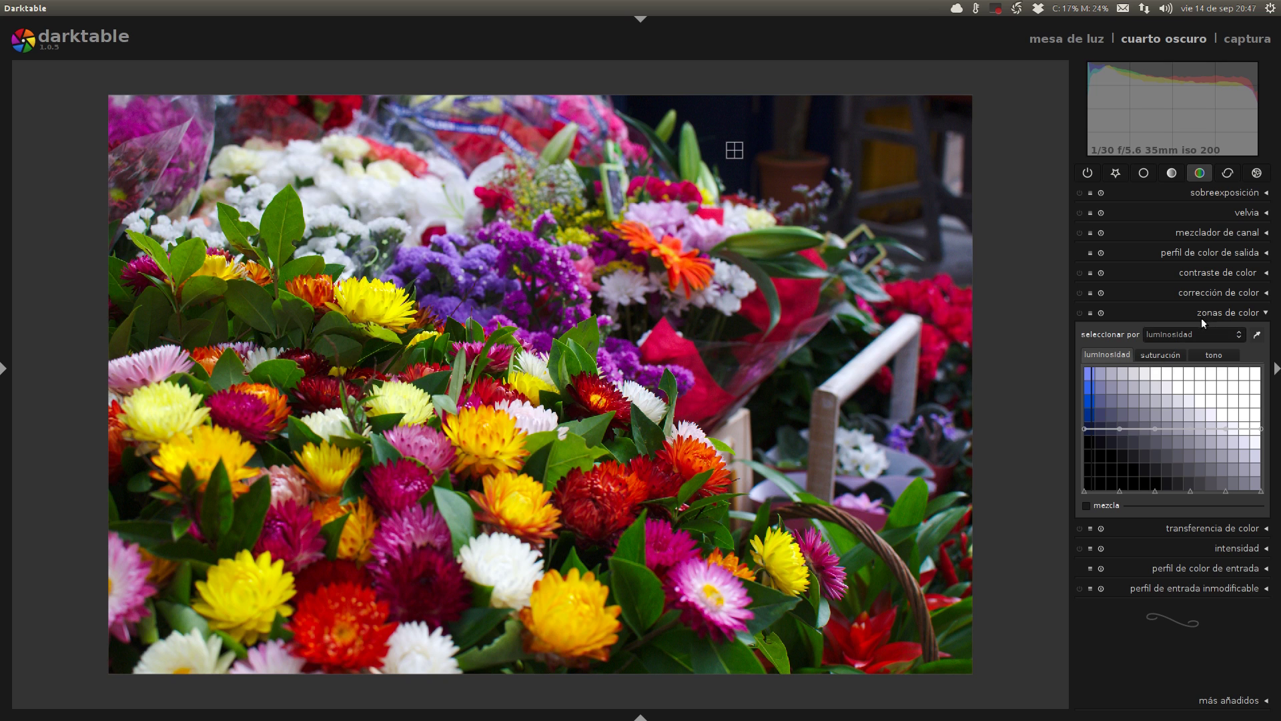
click(1092, 311)
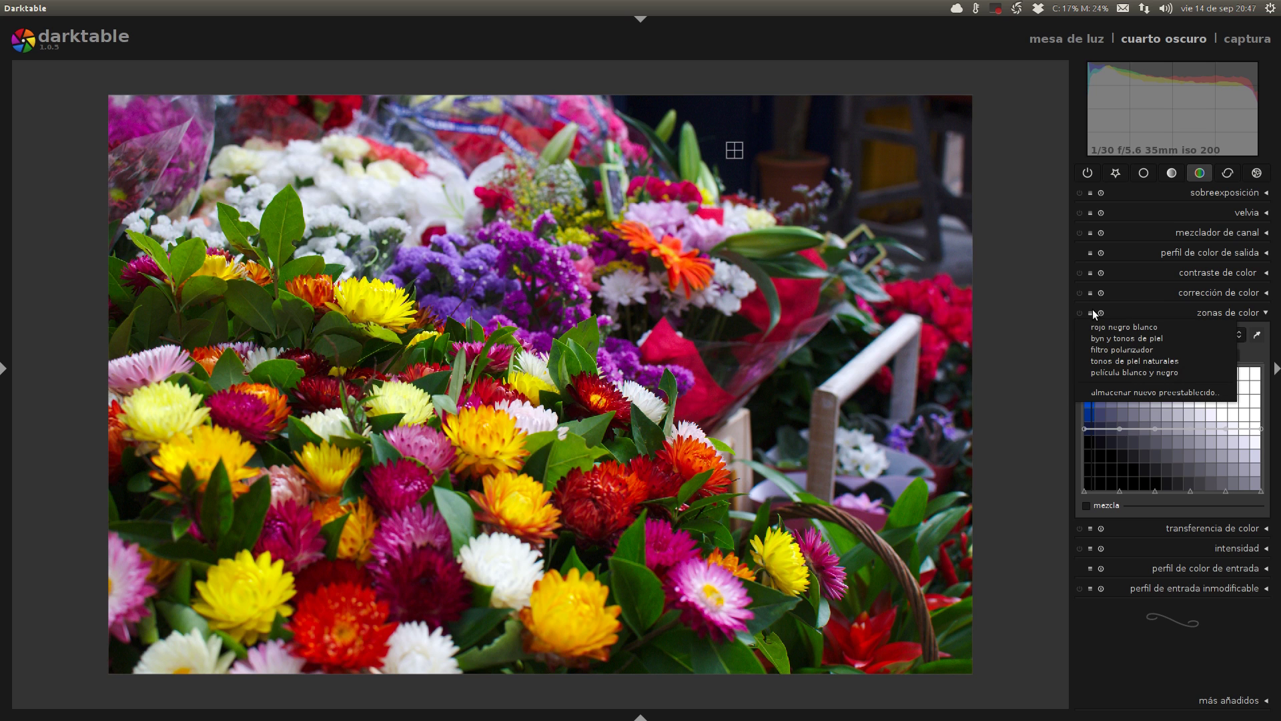
click(1130, 330)
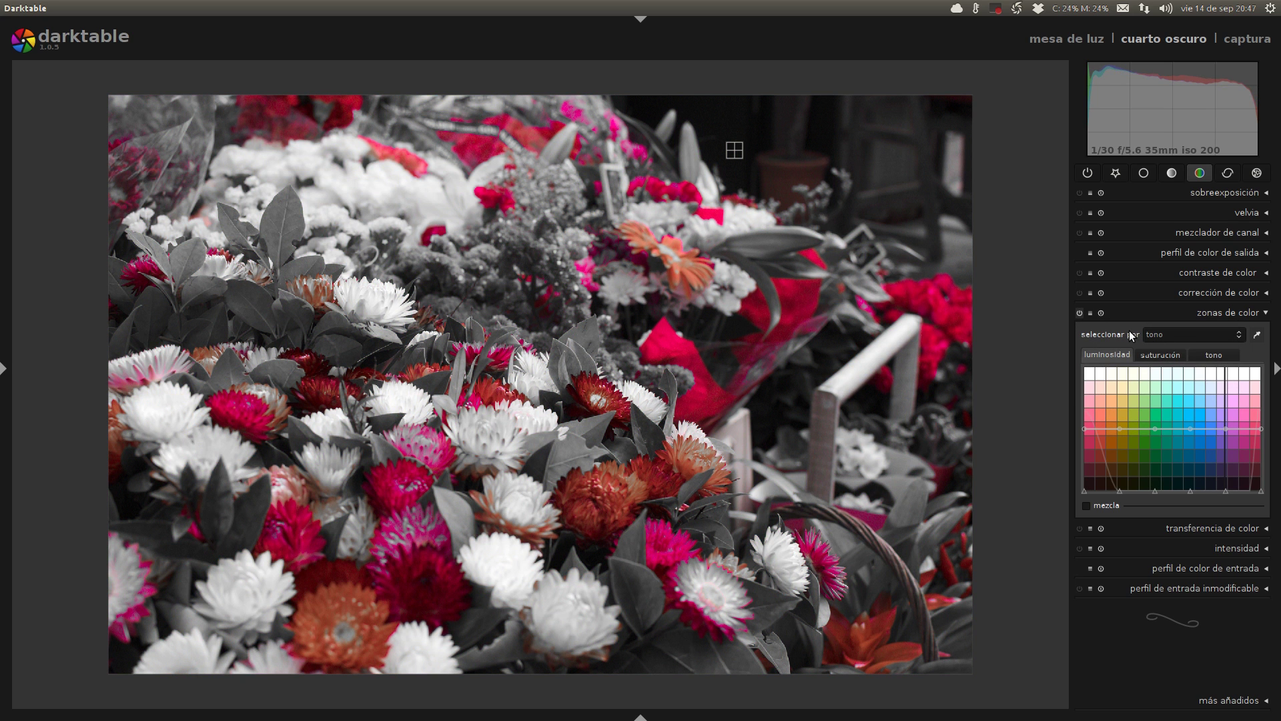
click(1092, 314)
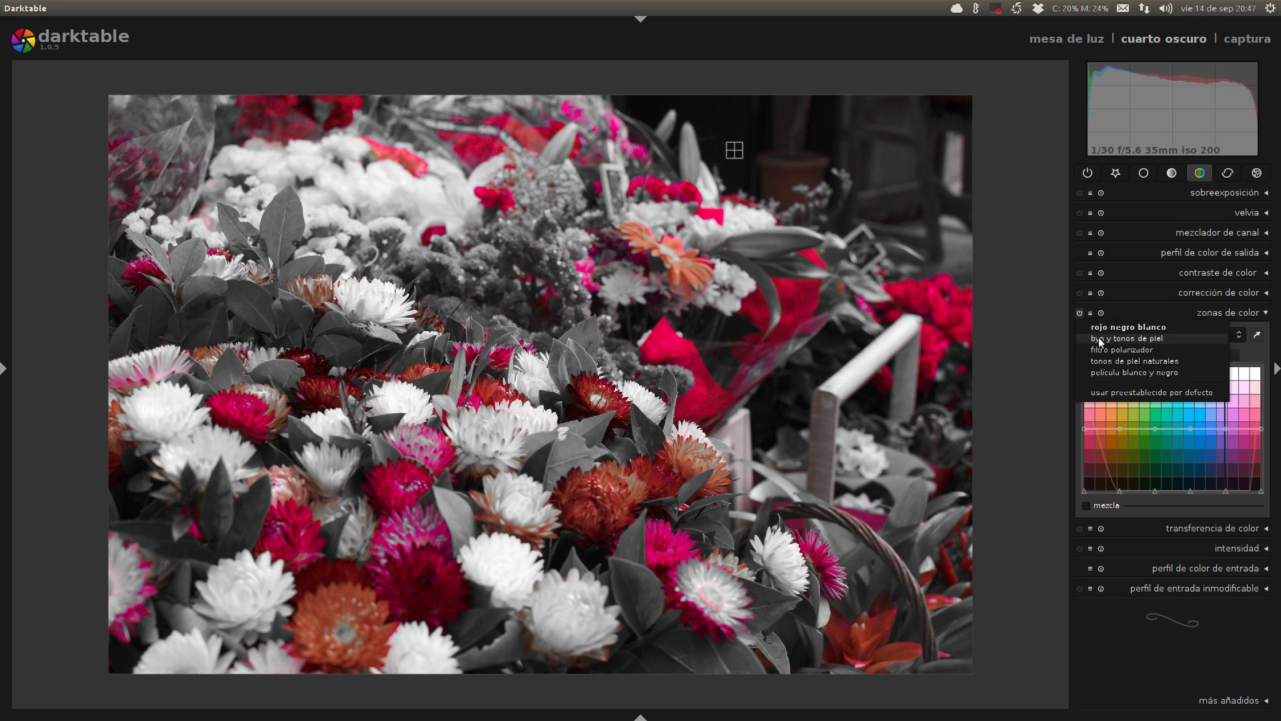
click(1099, 338)
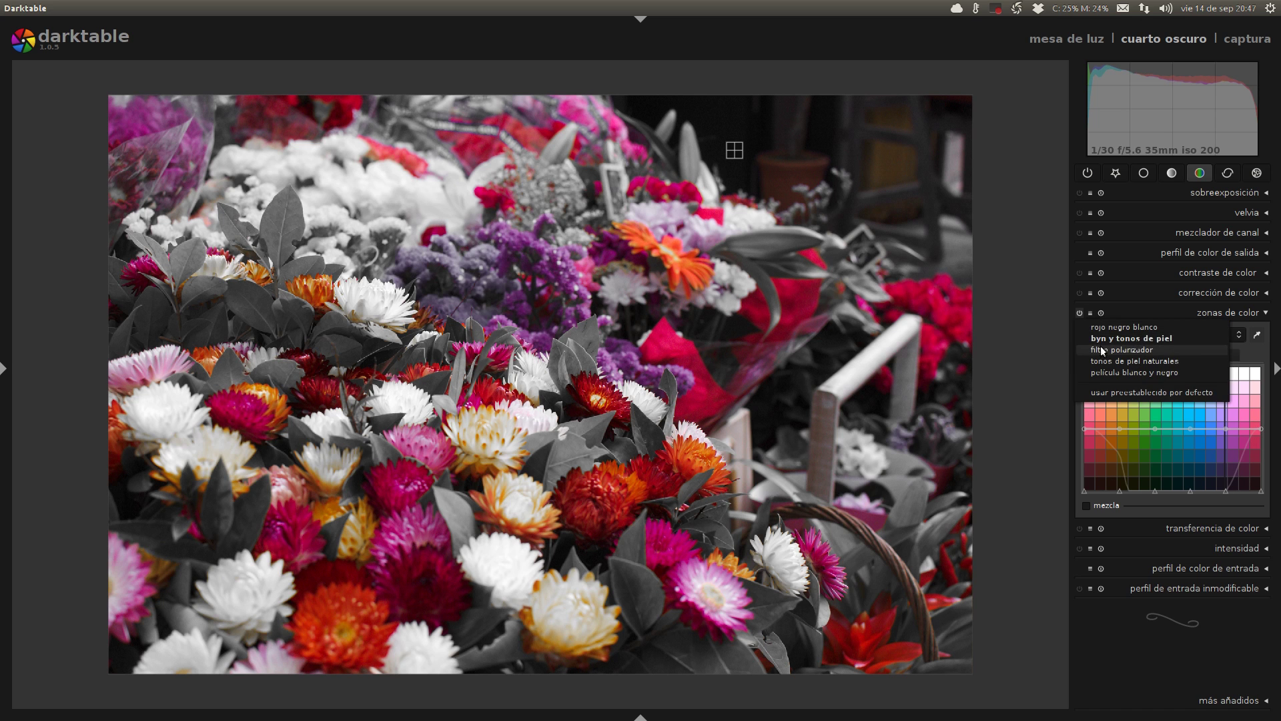
Try the zonas de color presets filtro polarizador, tonos de piel naturales and película blanco y negro in turn
click(1102, 349)
click(1091, 313)
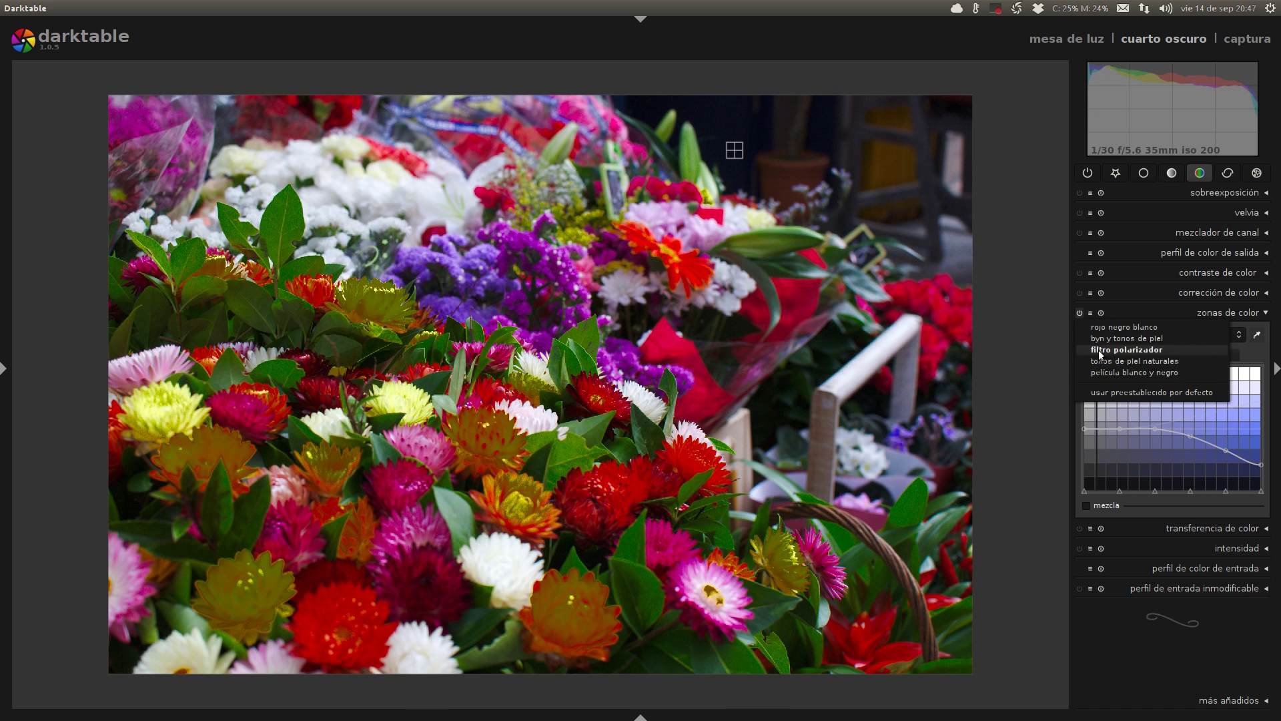
click(1100, 355)
click(1093, 319)
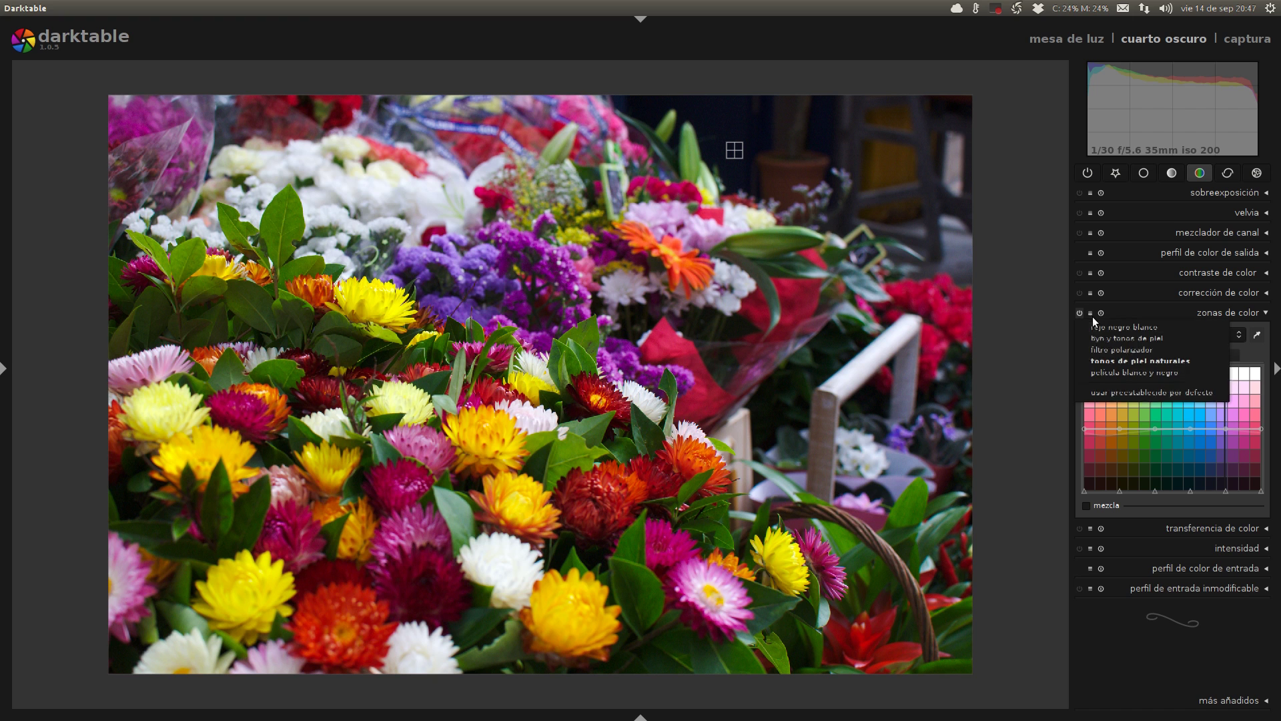
click(1105, 373)
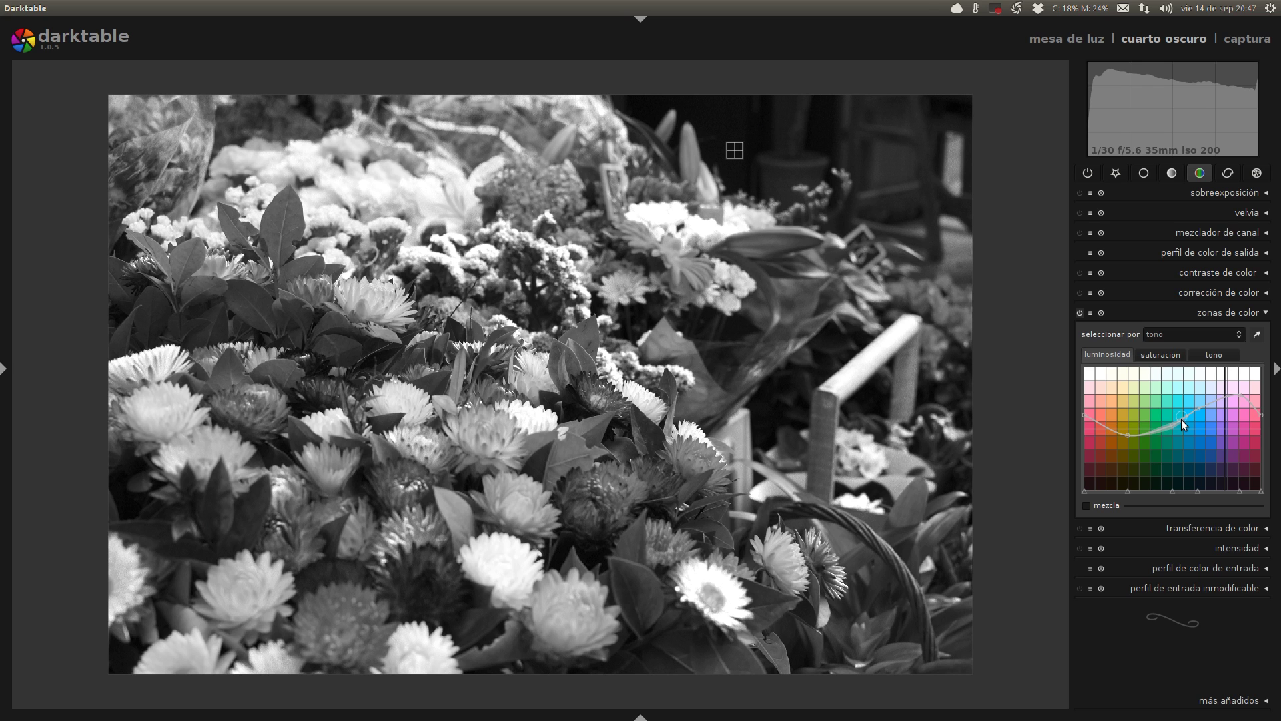
Review the black-and-white preset's saturación, tono and luminosidad curves, and switch off the zonas de color module
click(1162, 353)
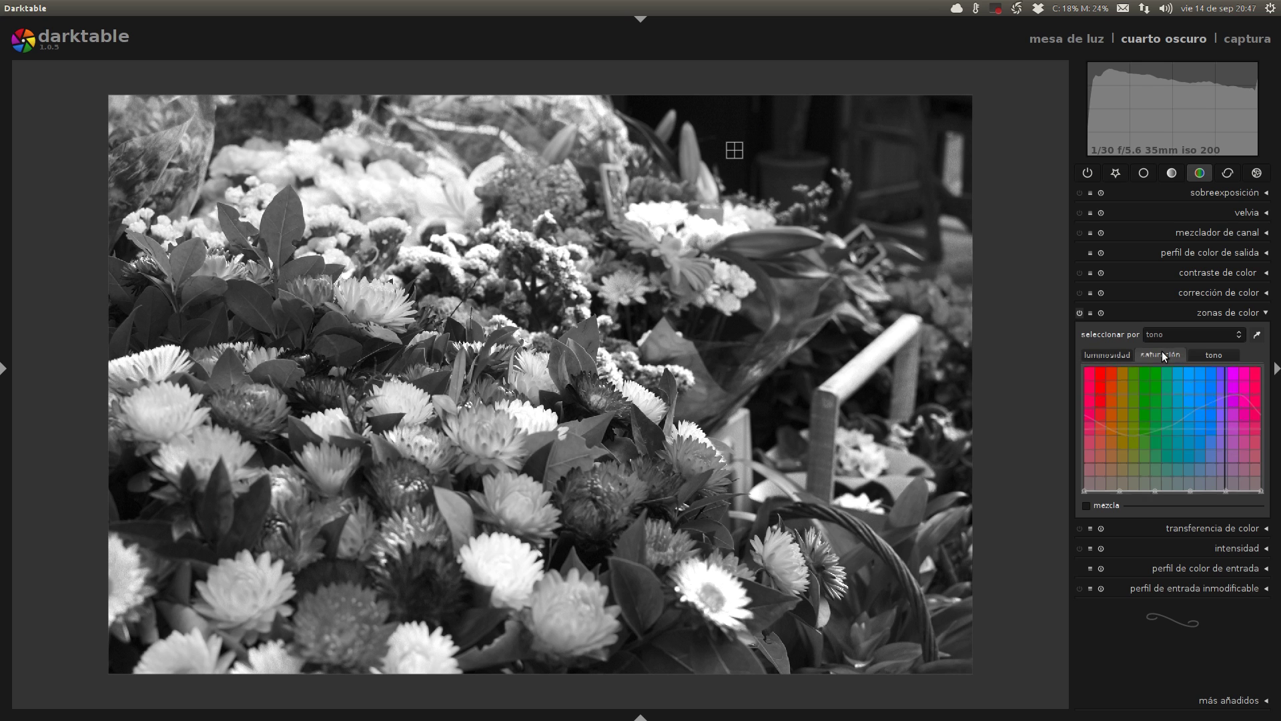
click(1210, 357)
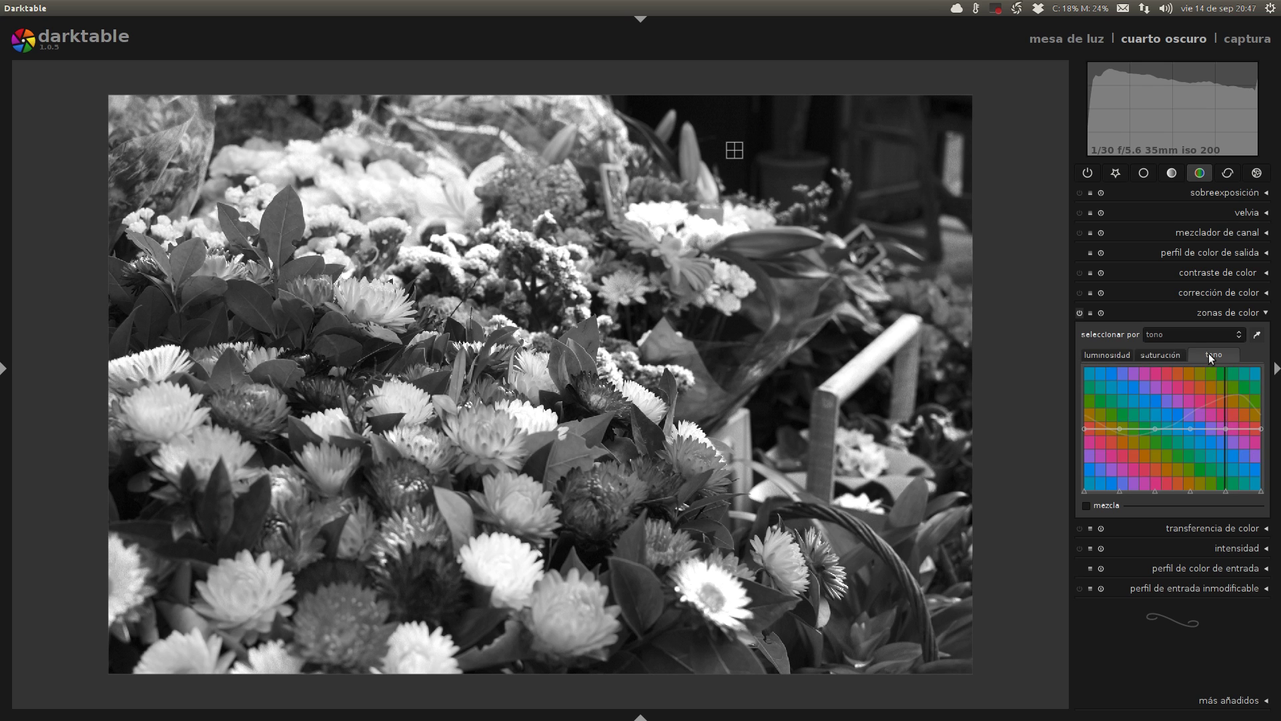
click(1117, 357)
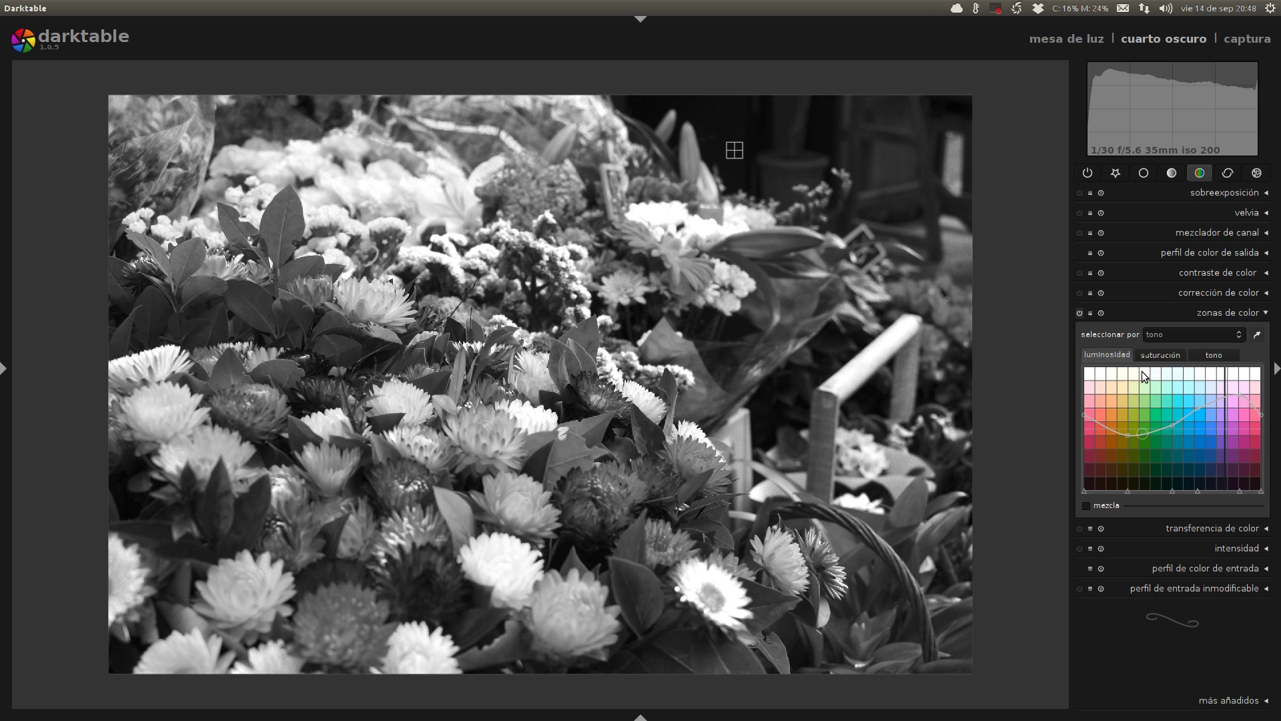
click(1080, 313)
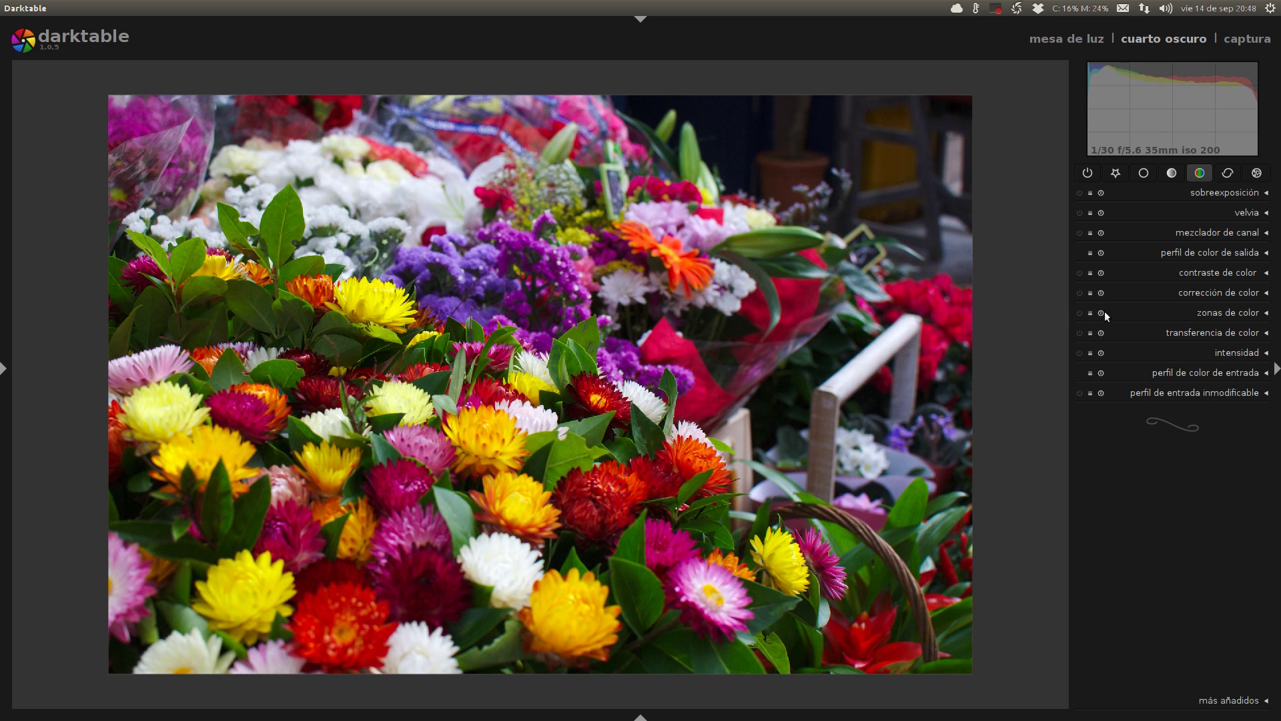
Expand the transferencia de color module and set its number of color clusters to 5
click(1205, 313)
click(1207, 313)
click(1210, 332)
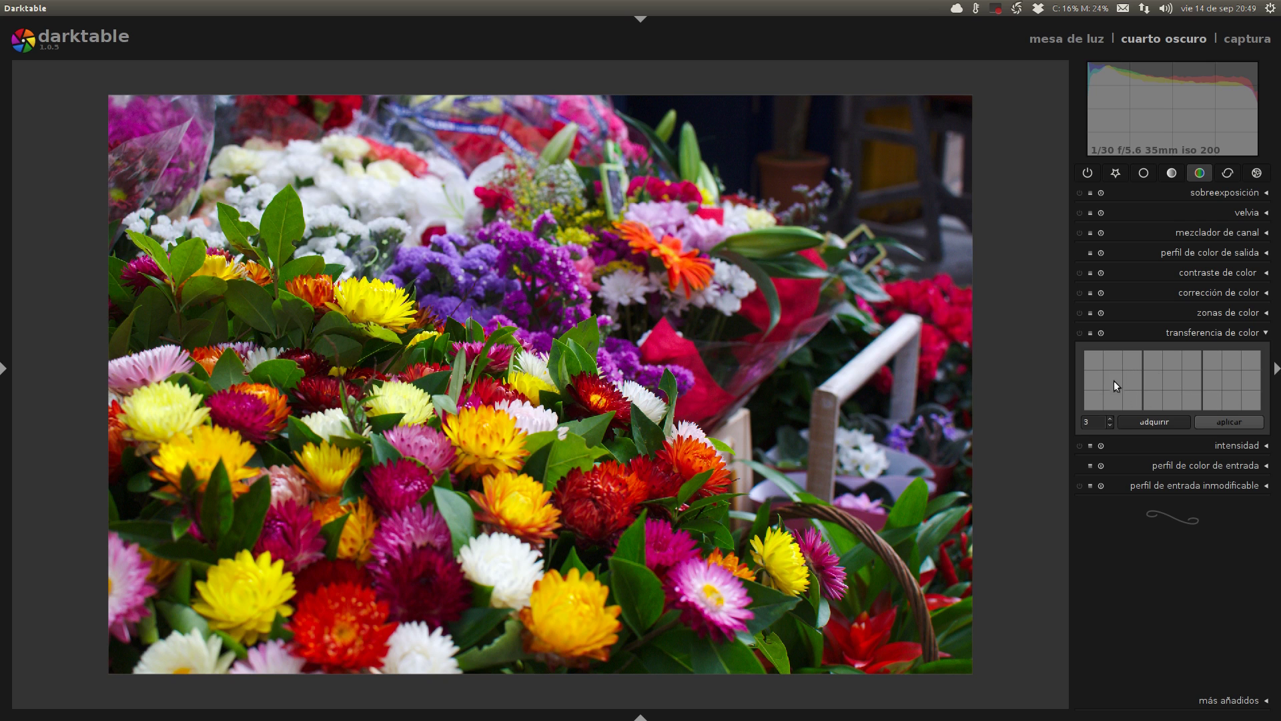
click(1111, 420)
click(1112, 420)
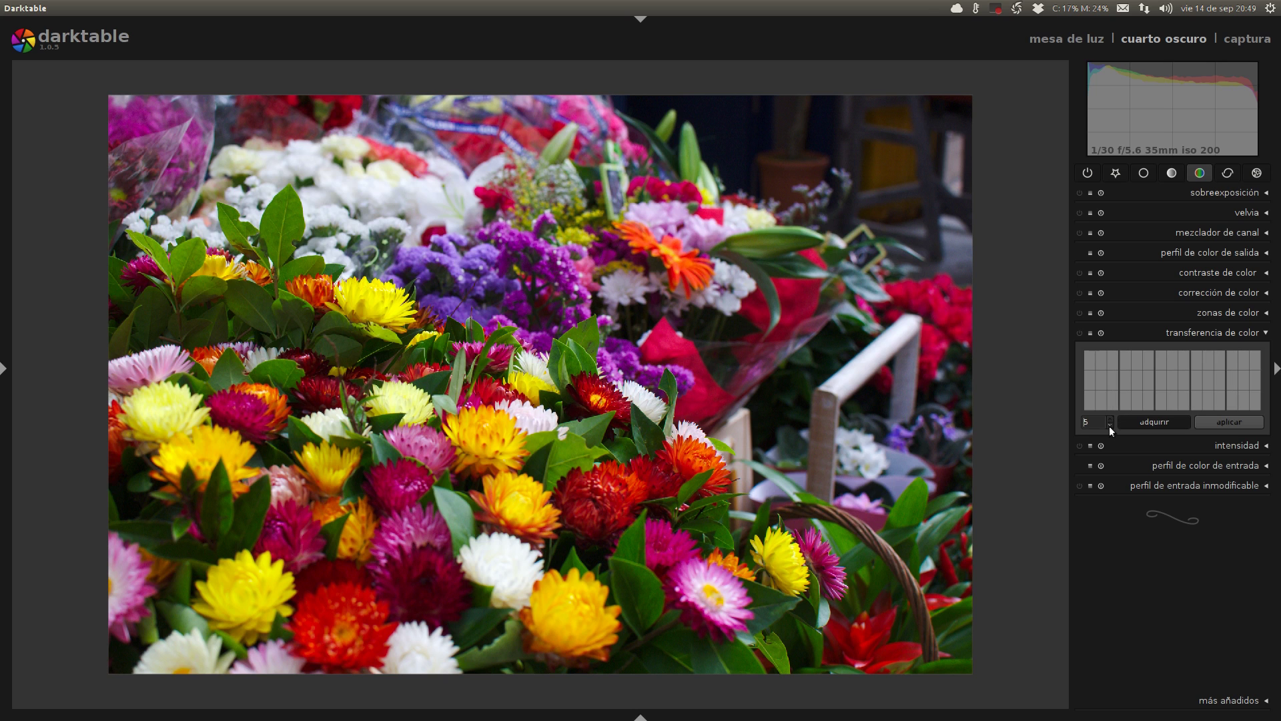
Try lowering the number of color clusters to 1, and set it back to 5
click(1110, 427)
click(1110, 427)
click(1110, 428)
click(1111, 427)
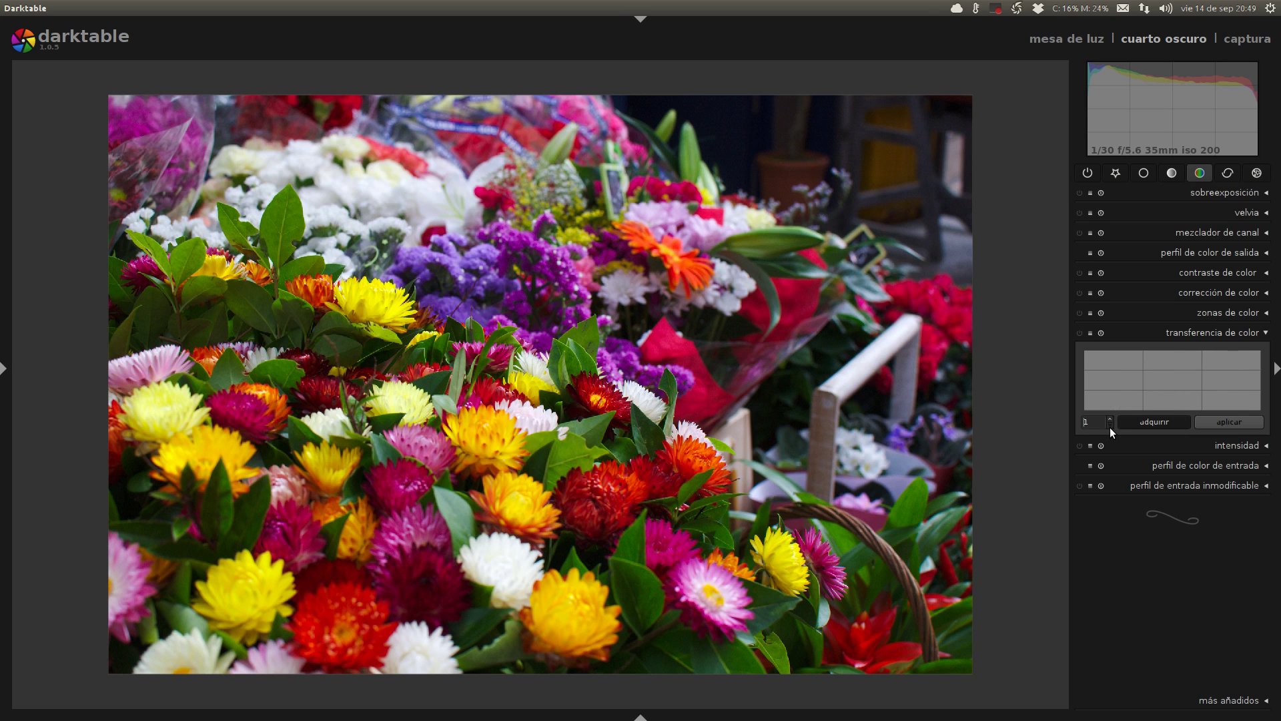
click(1110, 420)
click(1110, 420)
click(1111, 420)
click(1109, 420)
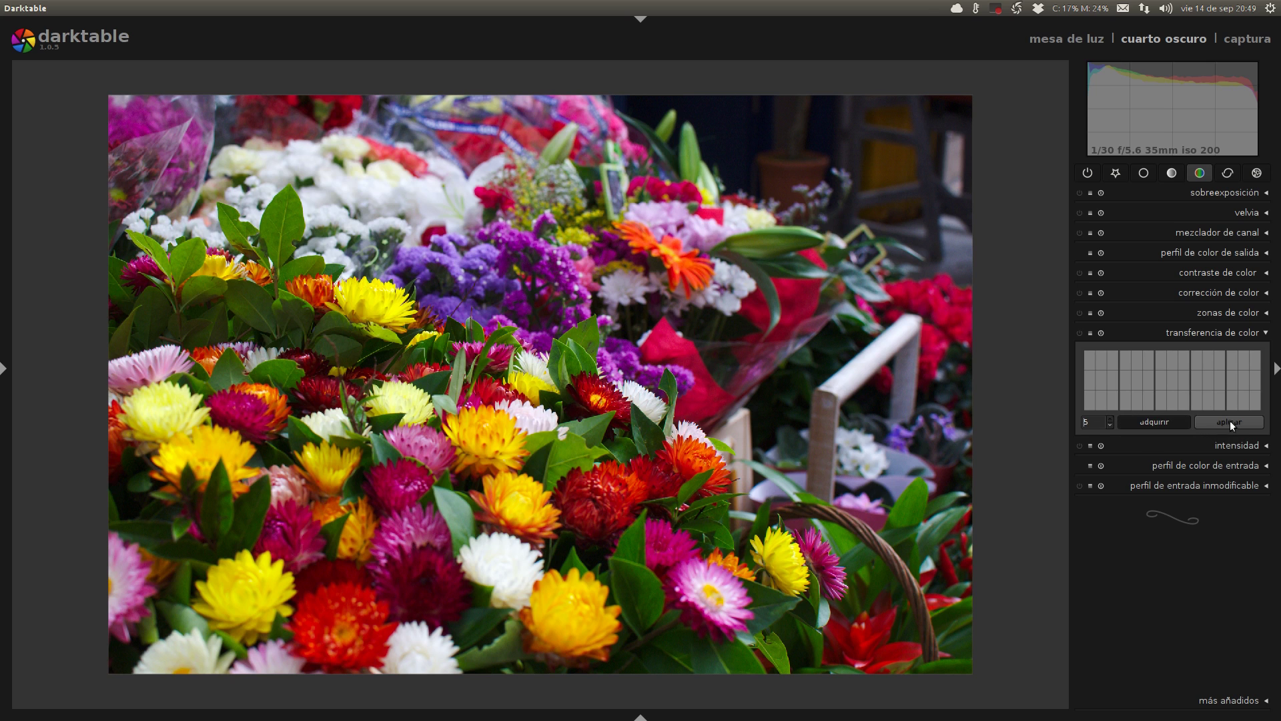
Acquire the flower photo's color clusters with transferencia de color, and open the harbor photo in the cuarto oscuro
click(1151, 425)
scroll(782, 410, up, 2)
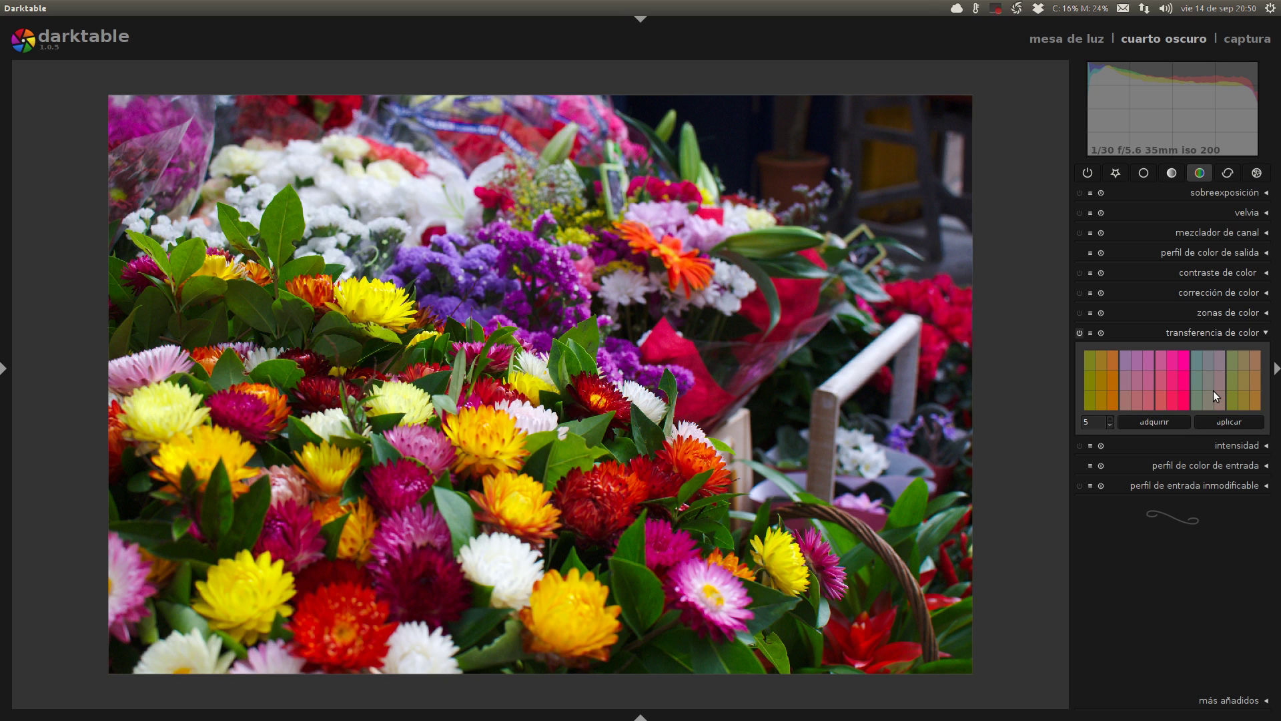
click(1054, 41)
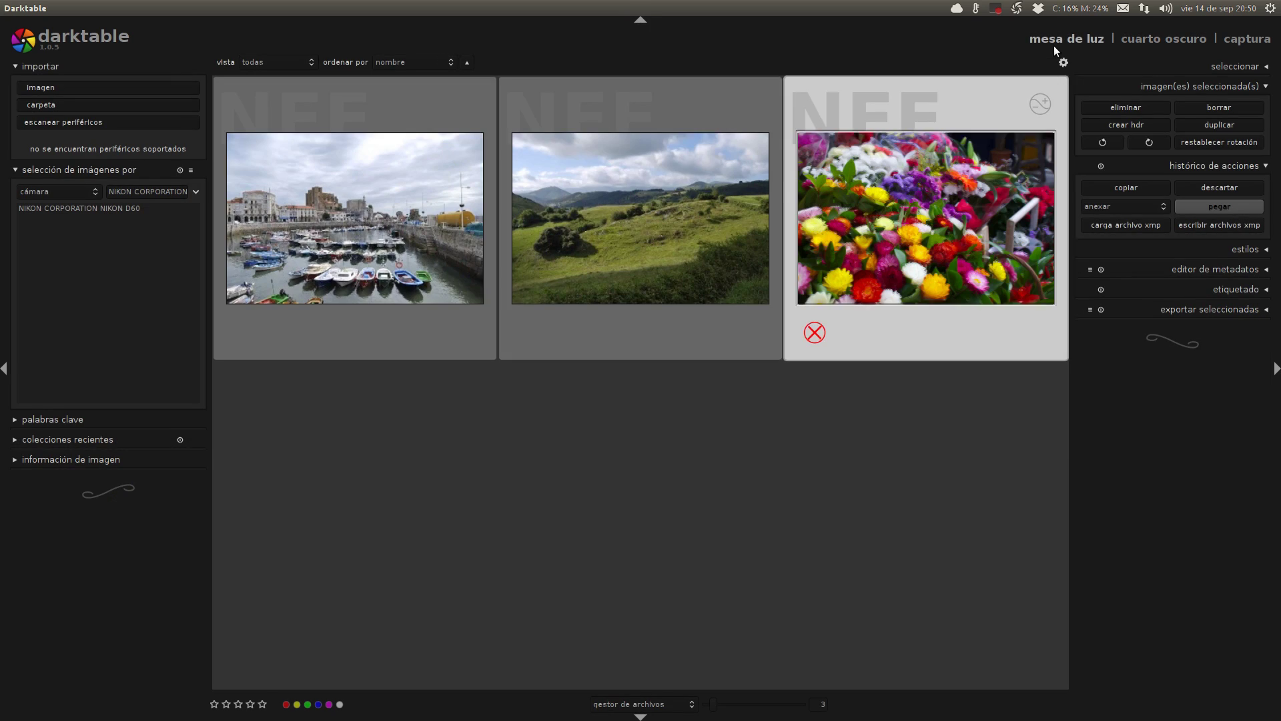
double_click(446, 225)
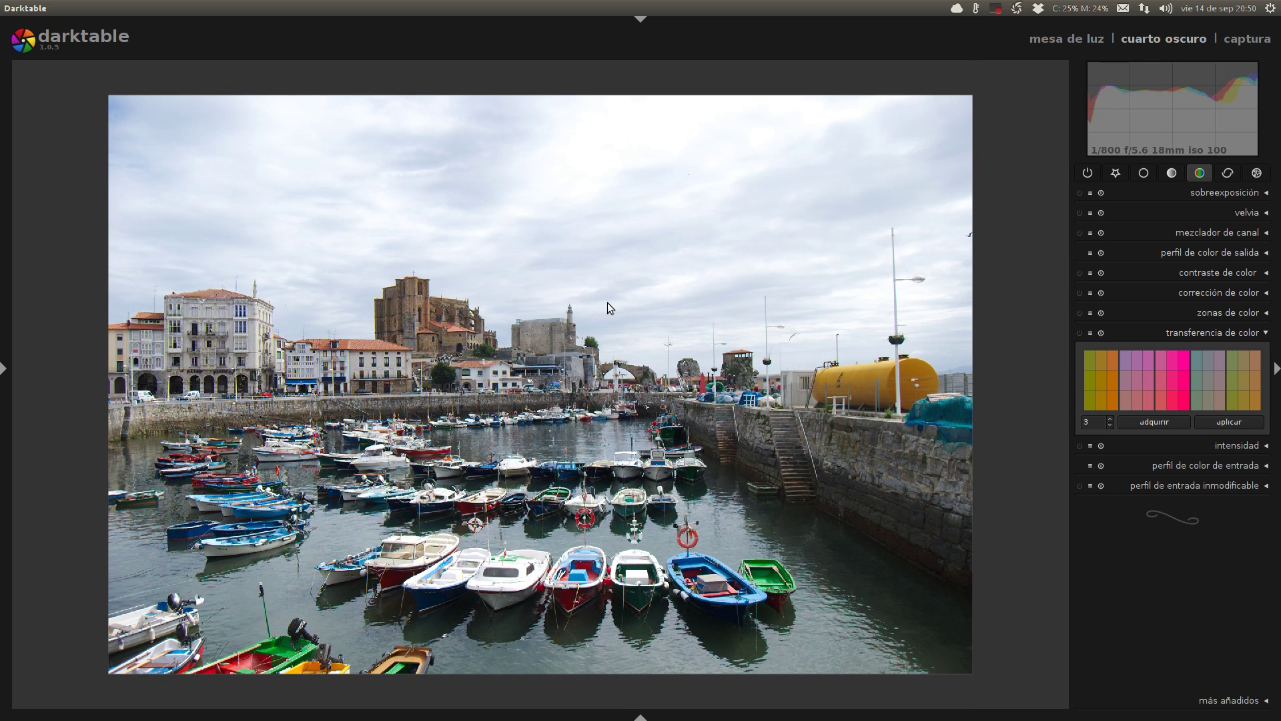
Try applying the acquired colors to the harbor photo, switch off transferencia de color and return to the mesa de luz
click(1236, 421)
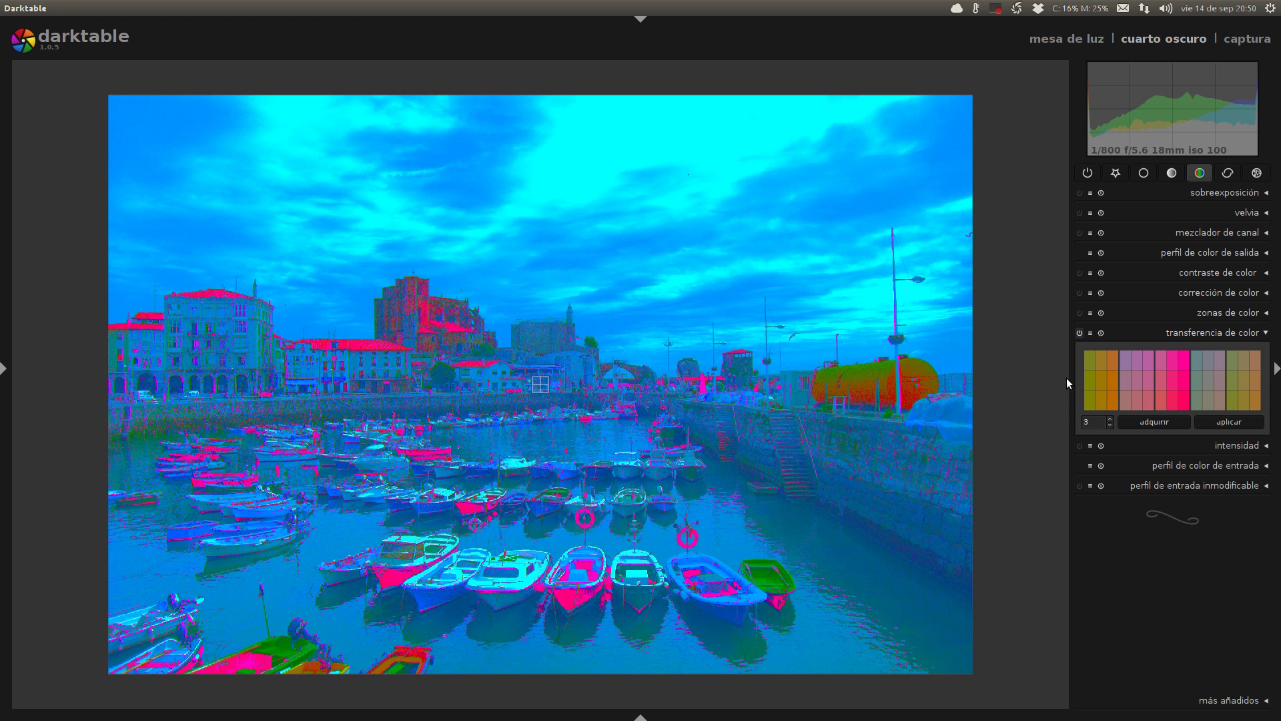
click(1080, 334)
click(1042, 45)
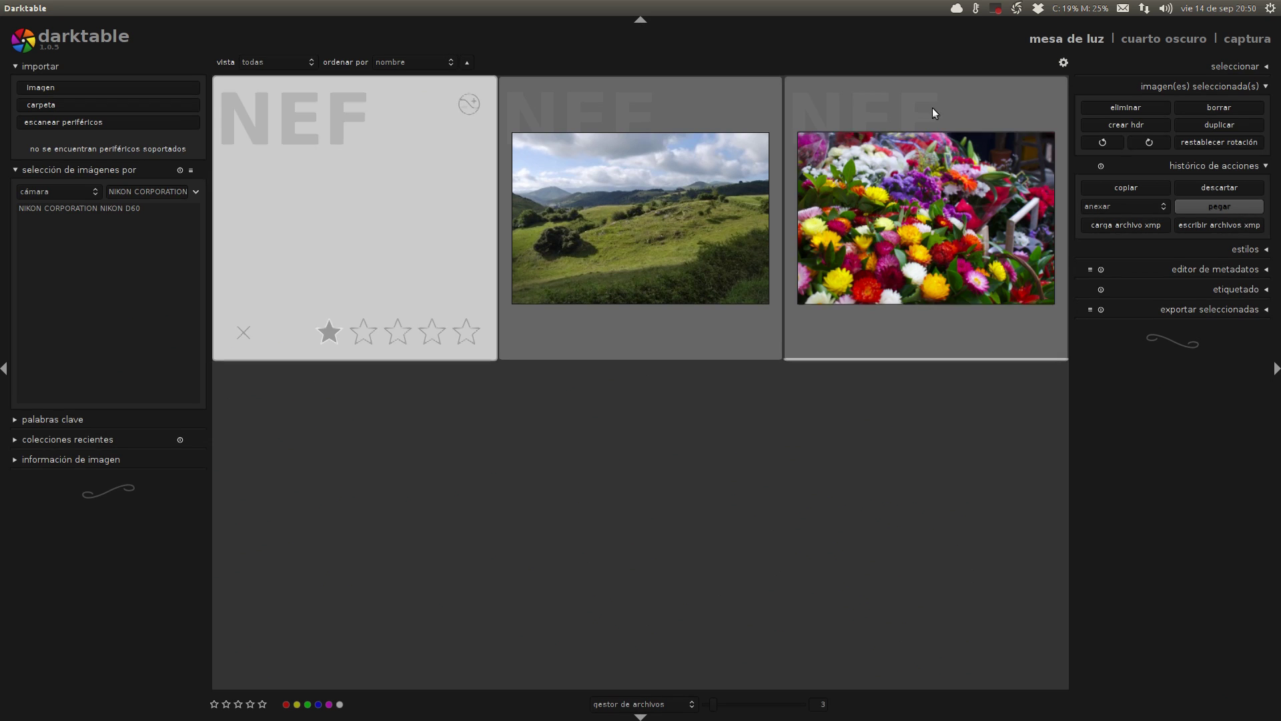
Open the flower photo in the cuarto oscuro and switch off its transferencia de color module
double_click(857, 215)
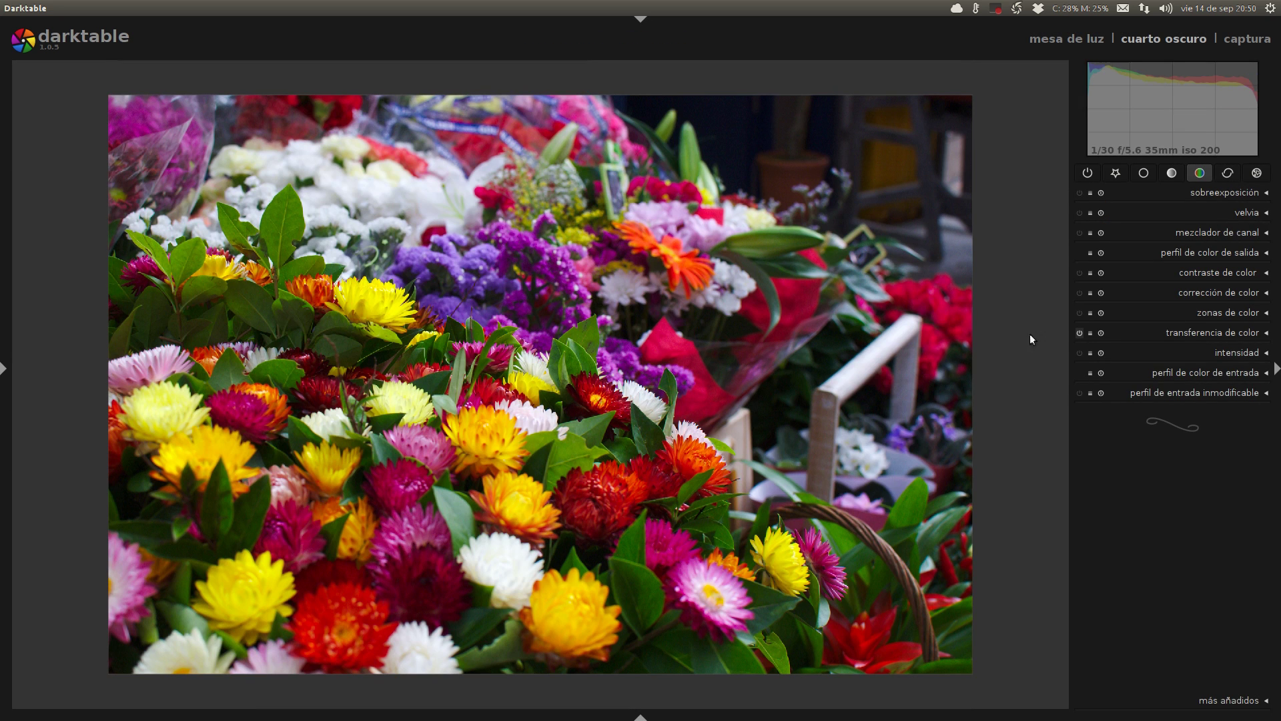
click(1216, 333)
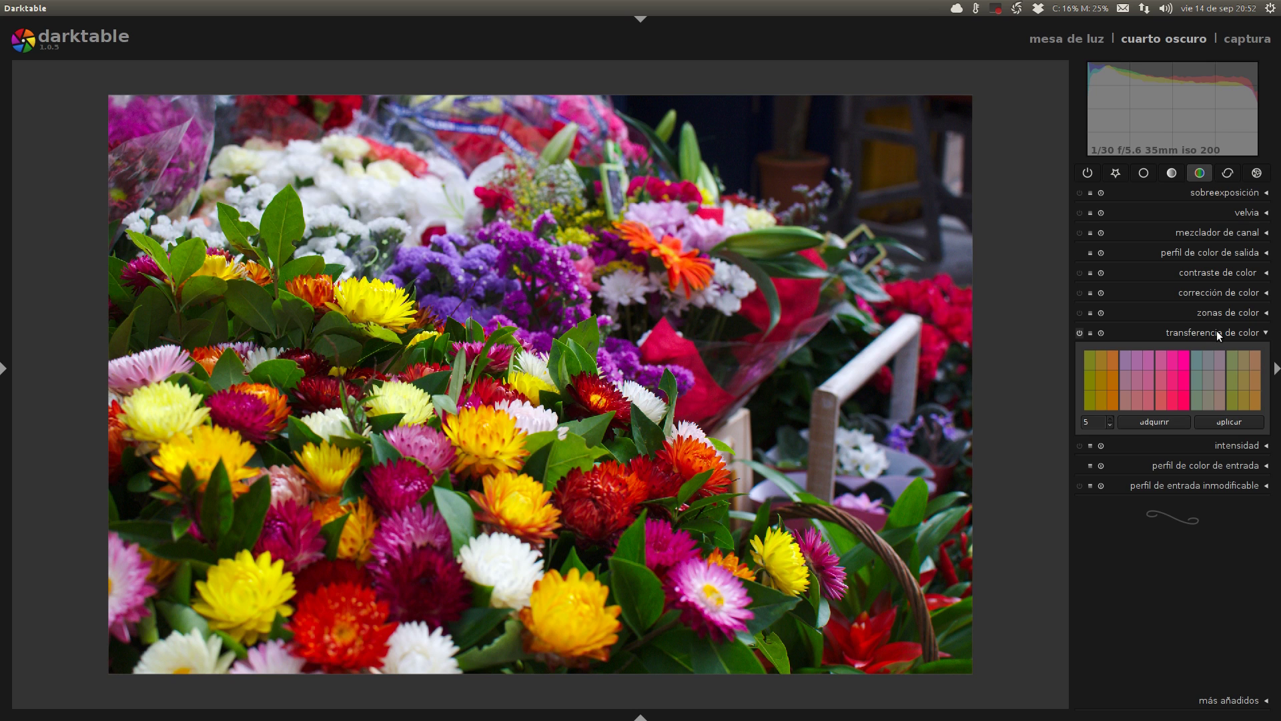
click(1080, 333)
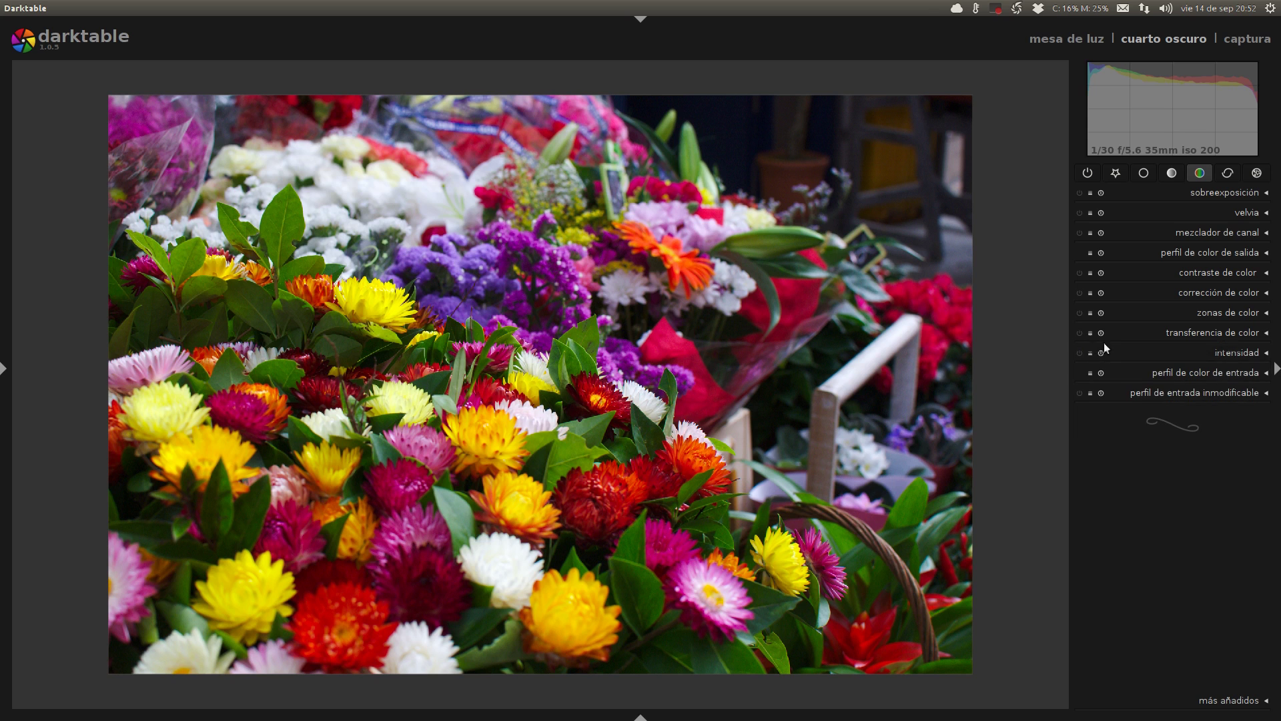
Expand the intensidad module and try an intensity of 41% and 95% on the flower photo
click(1216, 354)
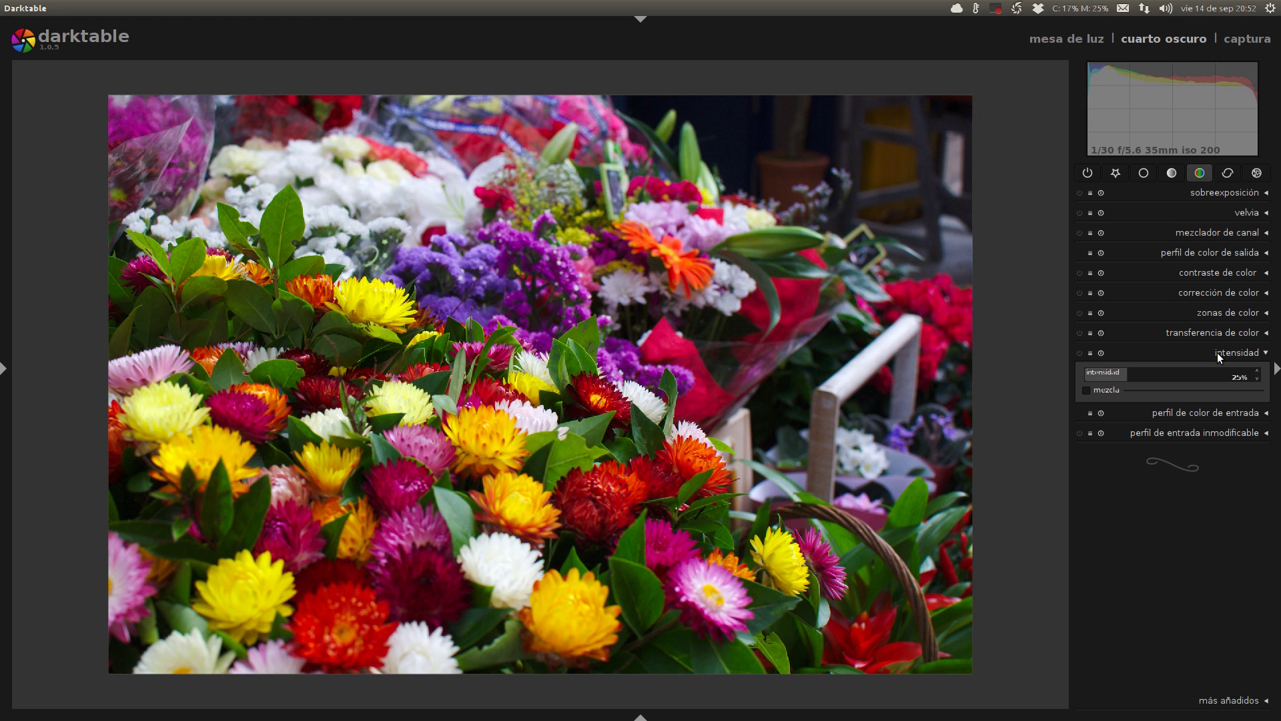
drag(1125, 379, 1153, 382)
middle_click(502, 421)
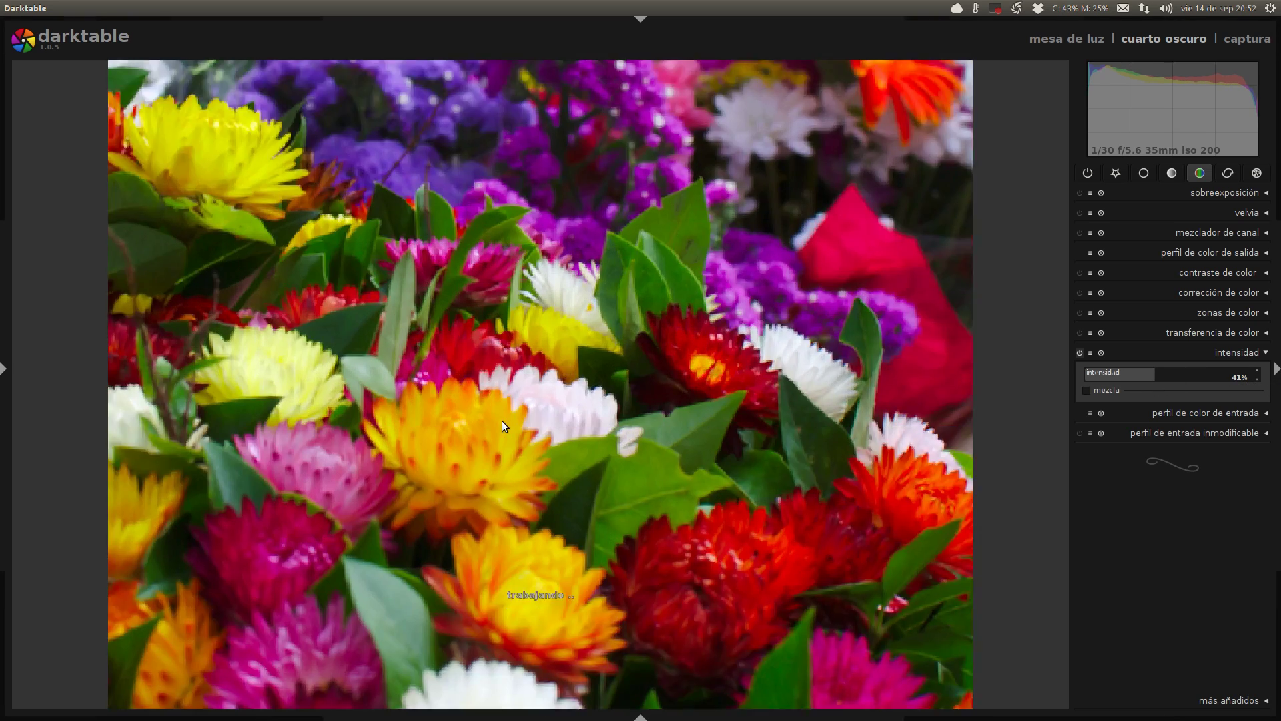
drag(619, 337, 616, 418)
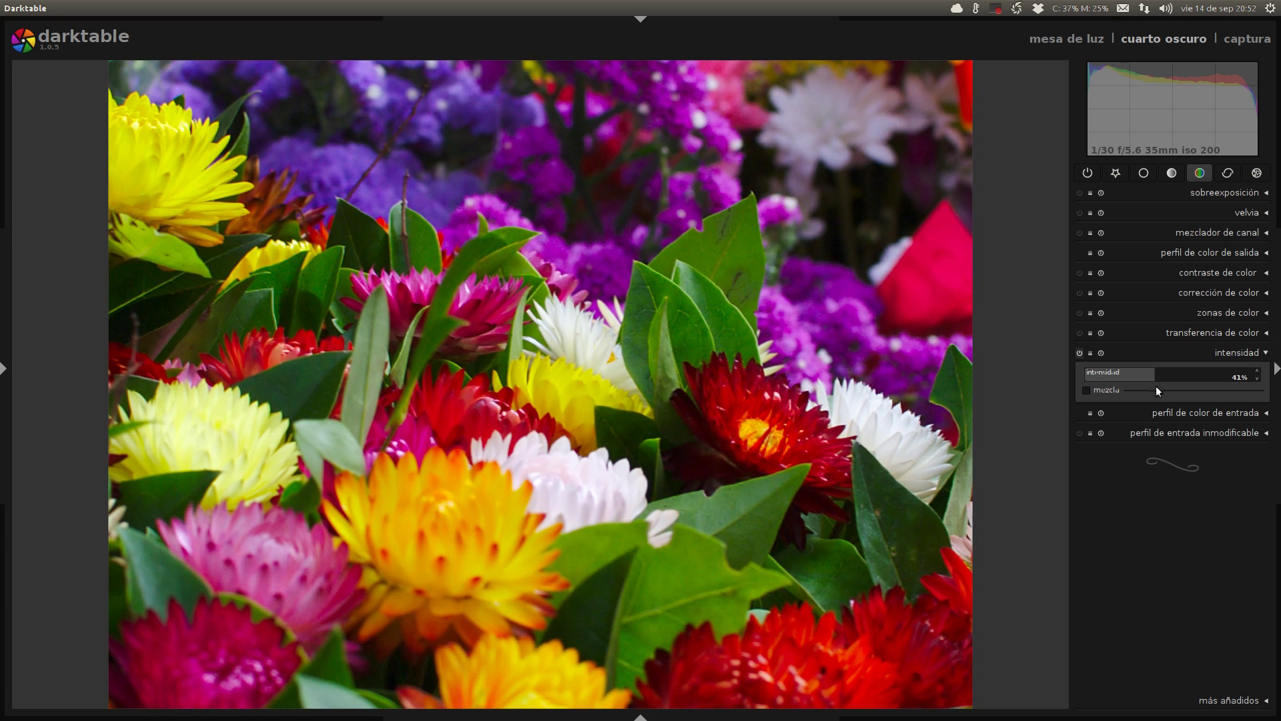
drag(1157, 375, 1244, 373)
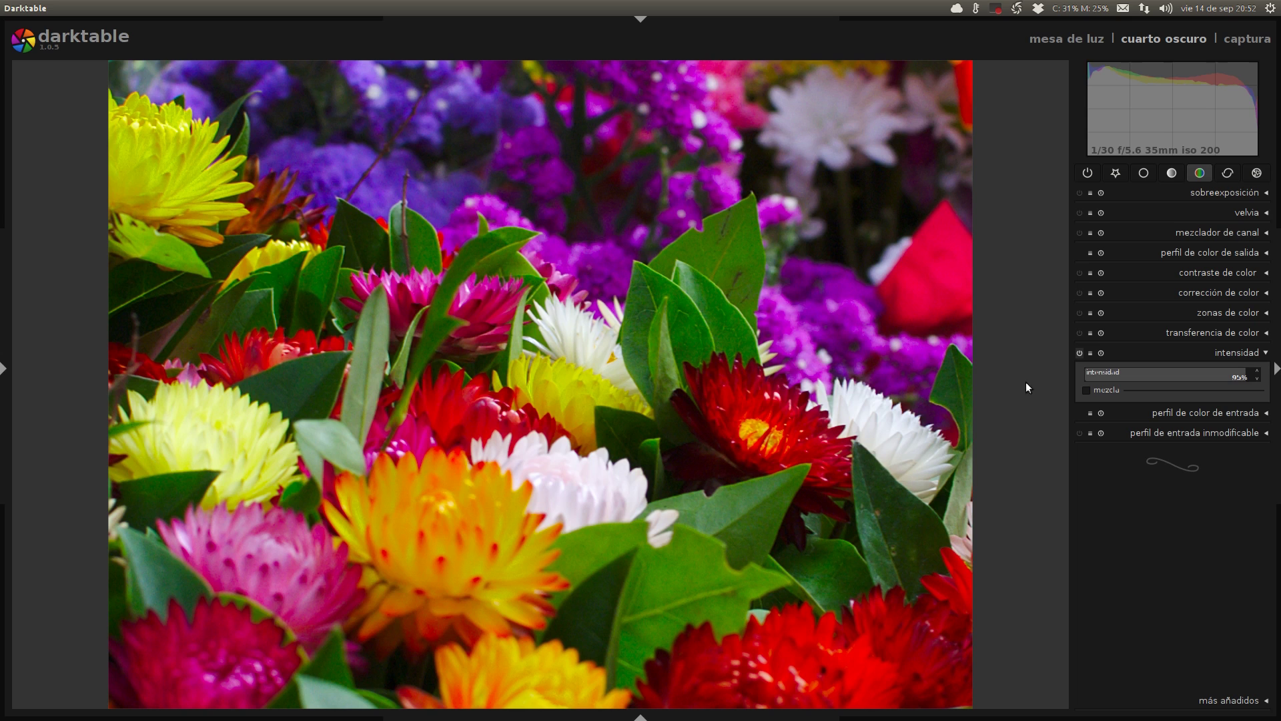
Compare the flower photo with the intensidad module on and off at the high intensity
click(1080, 352)
click(1082, 352)
click(1083, 352)
click(1082, 353)
click(1081, 353)
click(1082, 352)
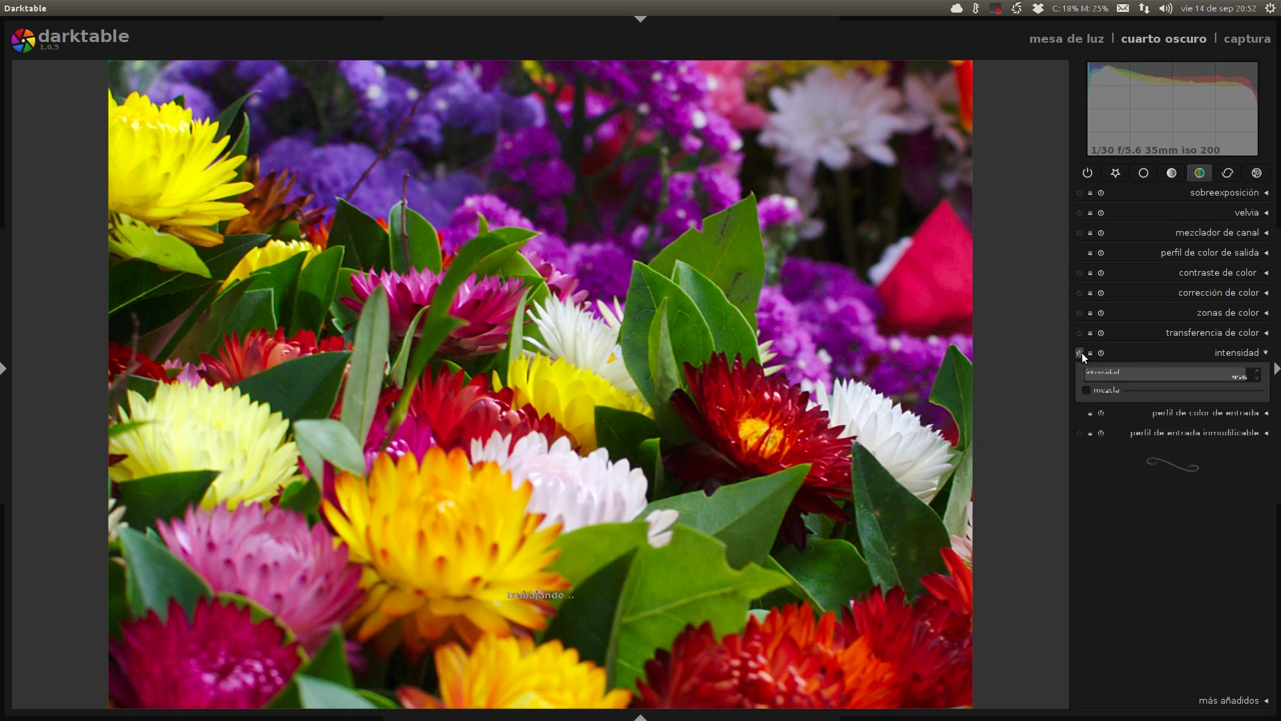
click(1081, 352)
click(1081, 352)
click(1081, 353)
click(1081, 353)
click(1081, 353)
click(1081, 353)
click(1081, 352)
click(1082, 353)
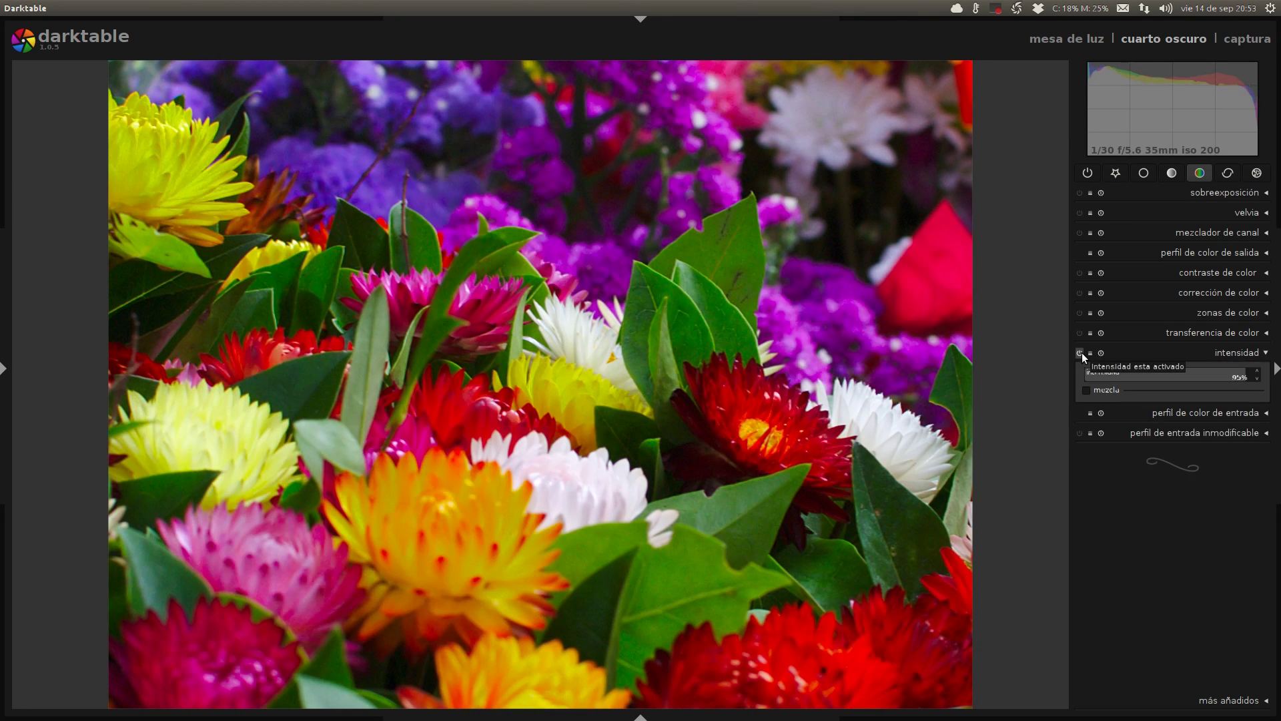
click(1081, 353)
click(1082, 352)
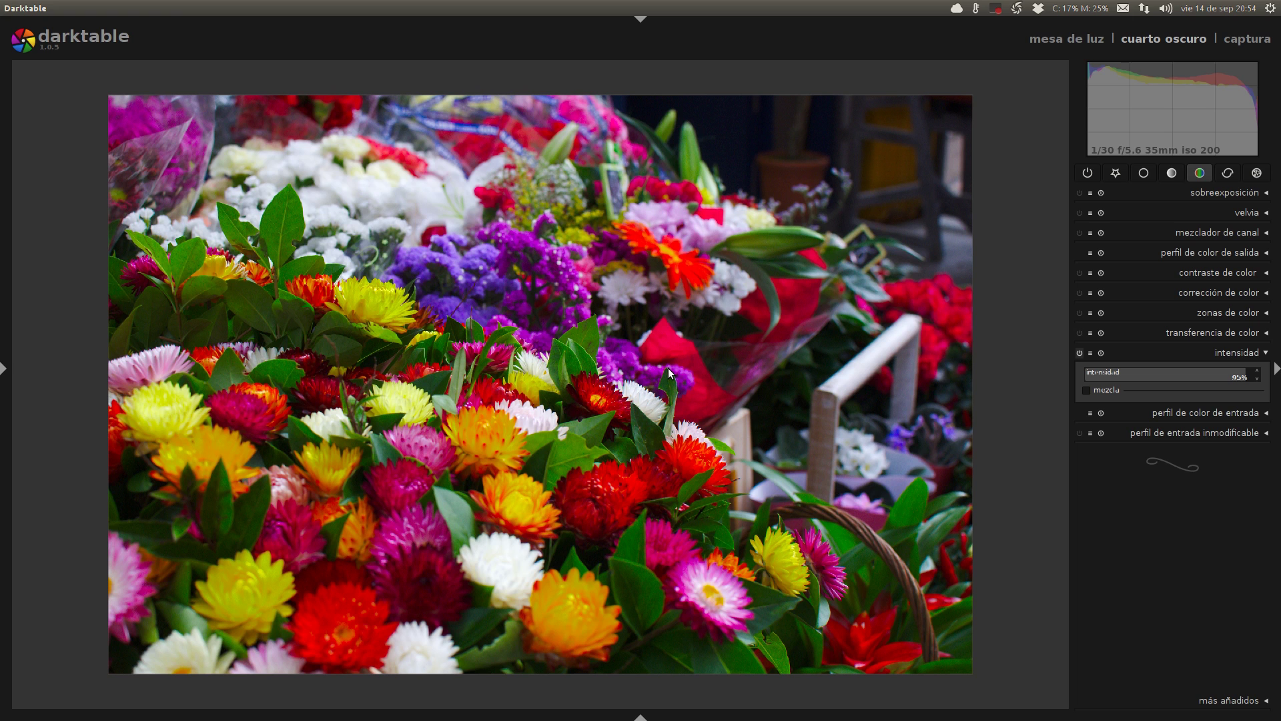
Lower the intensity in the intensidad module to 10% and compare the whole photo with it on and off
drag(1251, 378, 1123, 389)
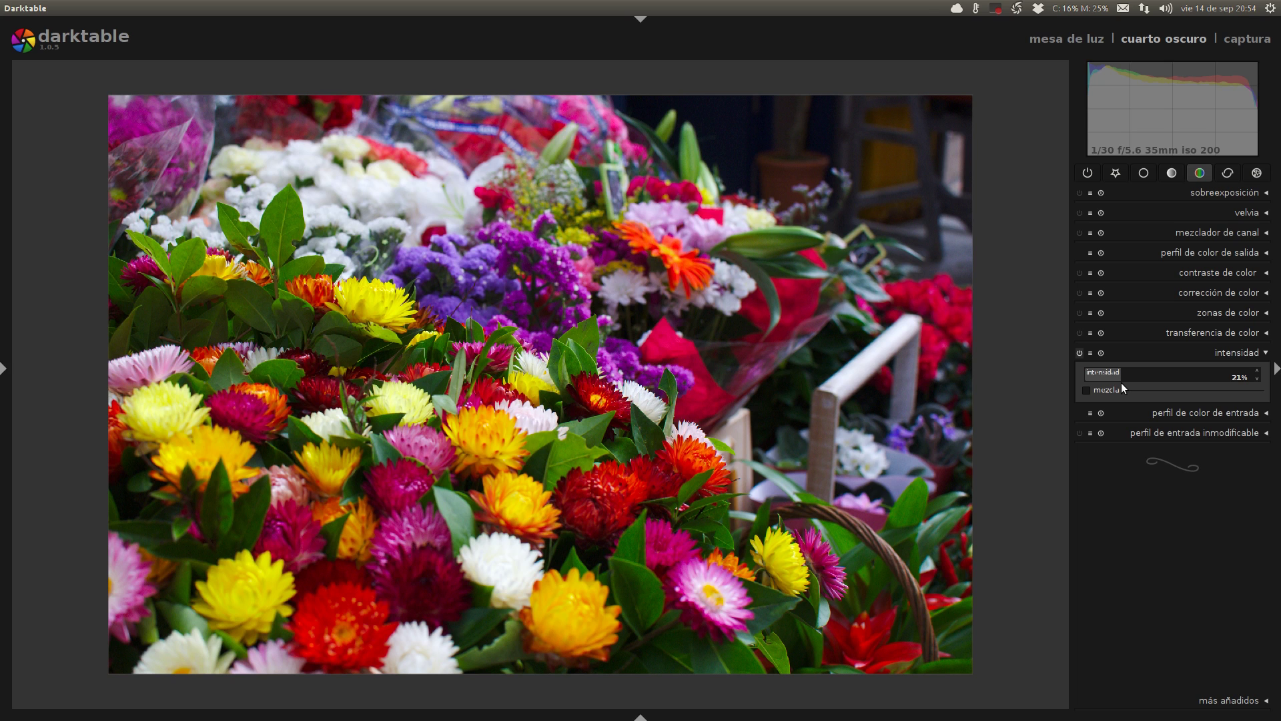
drag(1119, 385, 1102, 385)
click(1080, 353)
click(1079, 353)
click(1079, 353)
click(1079, 353)
click(1080, 353)
click(1080, 352)
Examine the flowers close up with the intensidad module repeatedly on and off at 10% intensity
middle_click(535, 421)
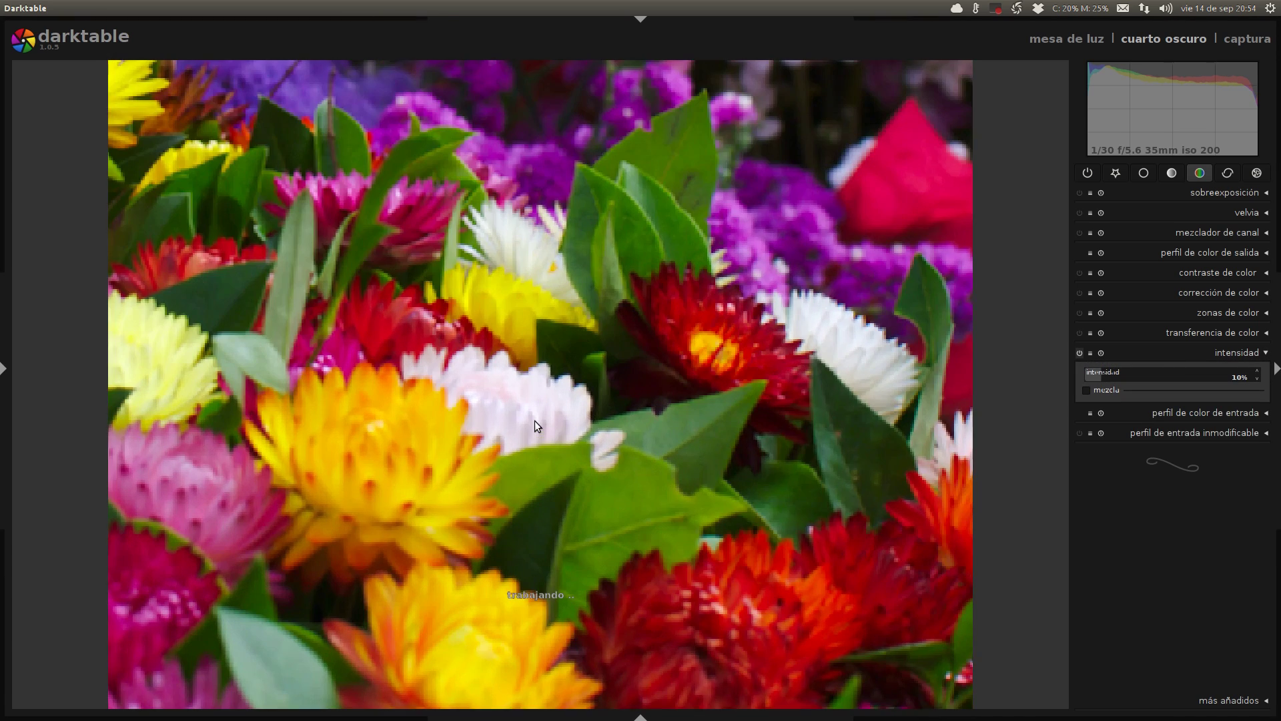
click(1078, 354)
click(1079, 353)
click(1078, 353)
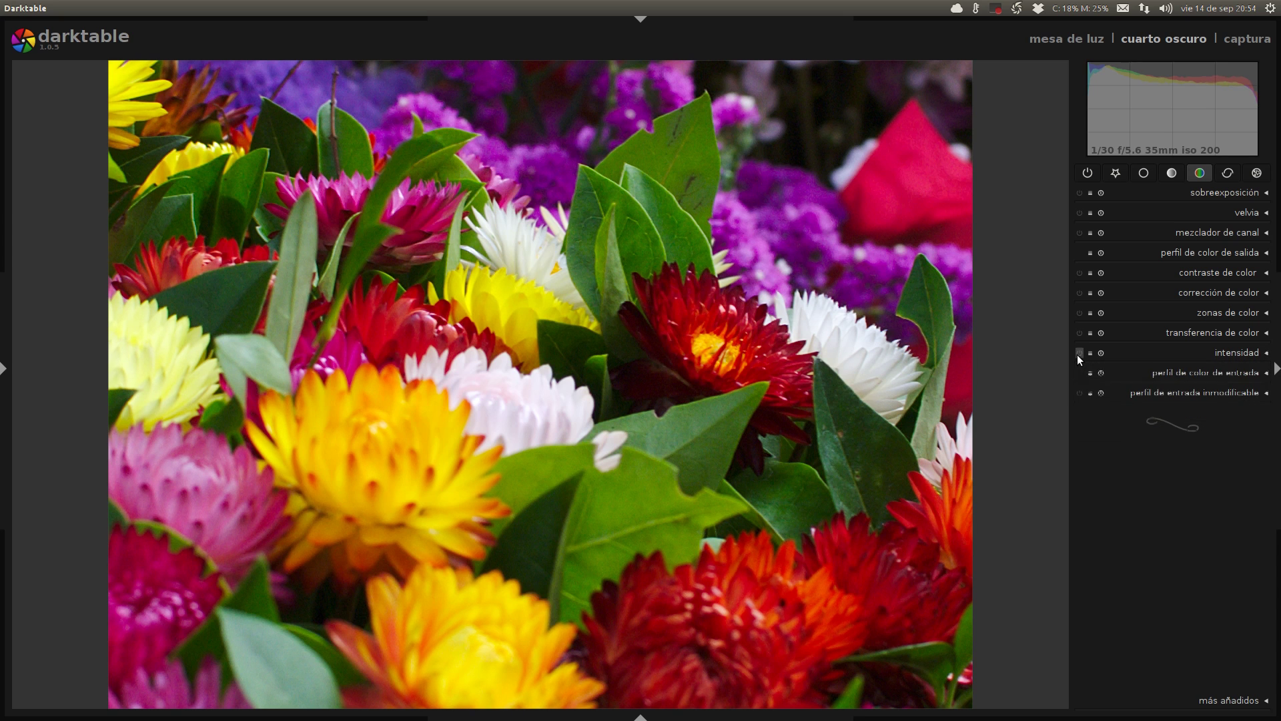
click(1079, 353)
click(1078, 354)
click(1078, 354)
click(1077, 353)
click(1078, 354)
click(1079, 354)
click(1079, 354)
click(1078, 354)
click(1078, 353)
click(1078, 353)
click(1078, 354)
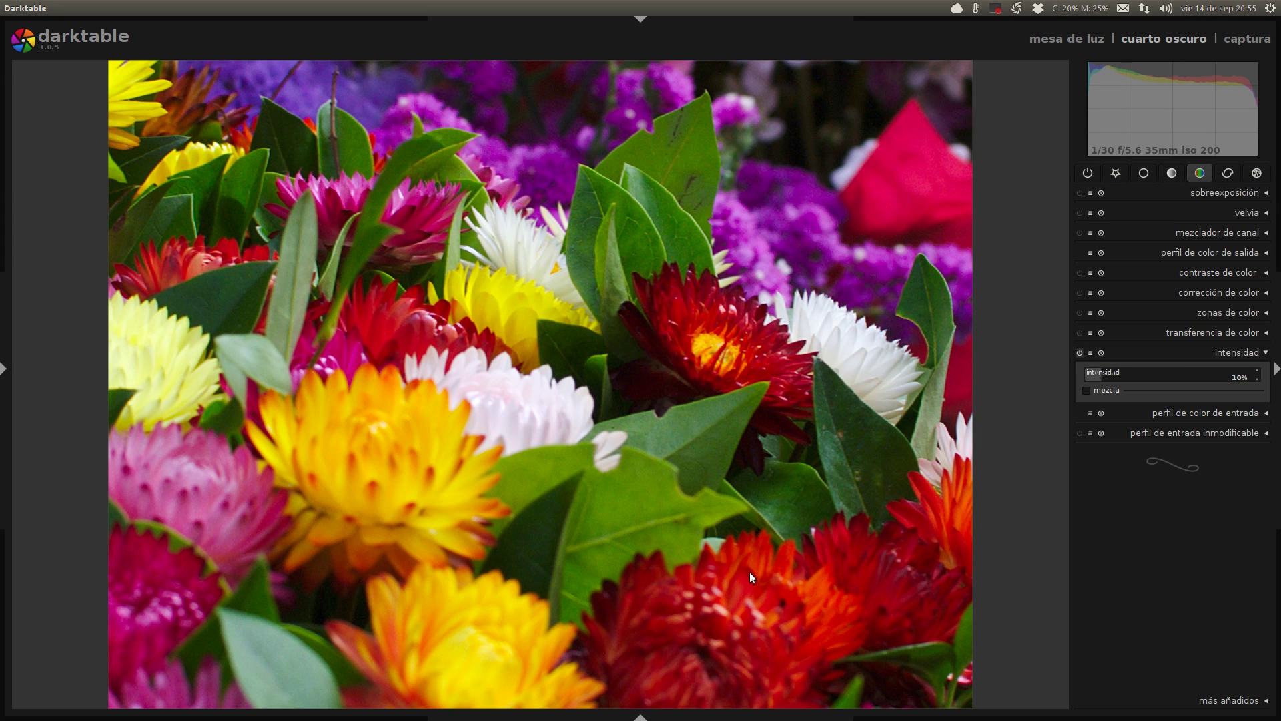
click(1078, 354)
click(1079, 354)
click(1079, 354)
click(1078, 354)
click(1079, 354)
click(1078, 354)
scroll(693, 407, down, 1)
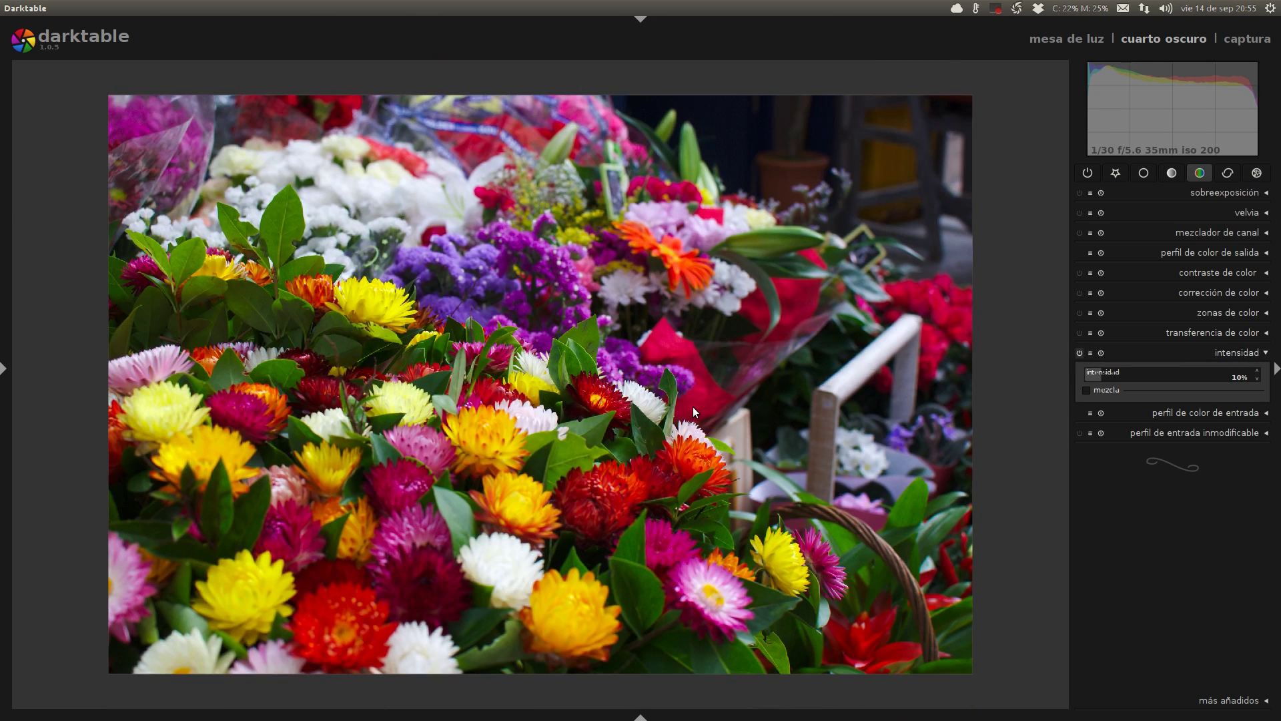
Switch off the intensidad module and leave it collapsed
click(1079, 354)
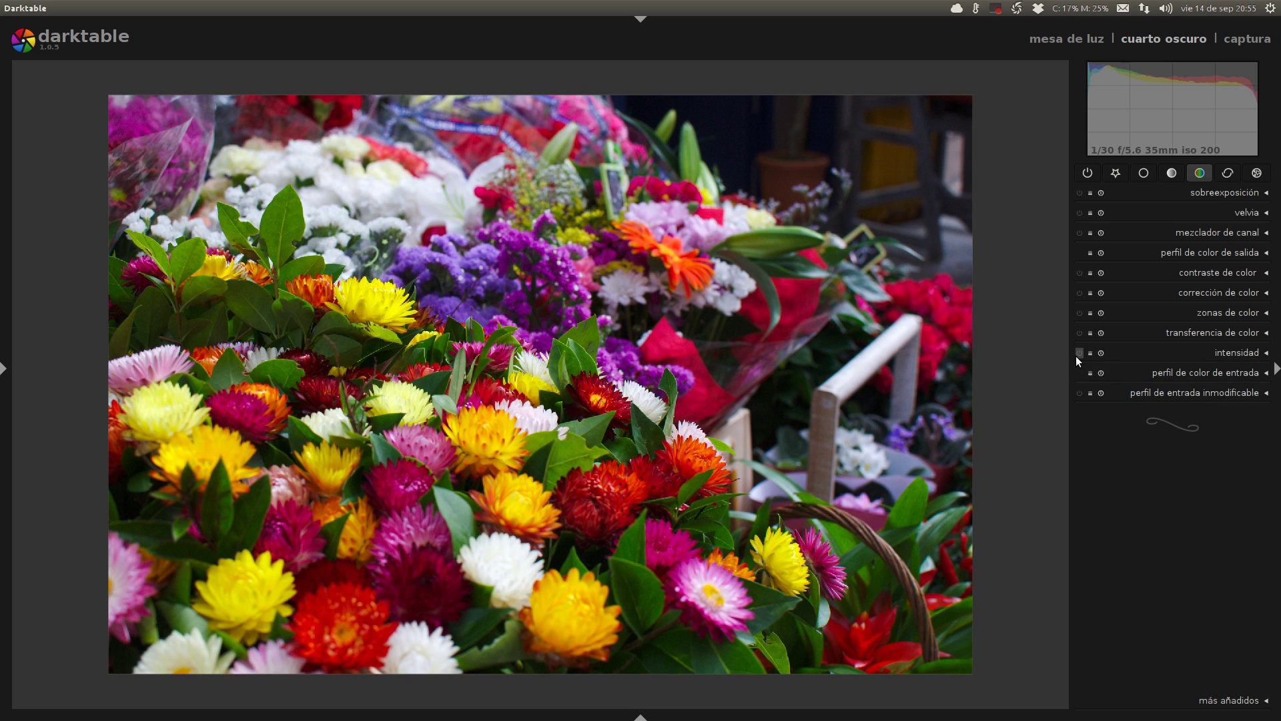
click(1224, 353)
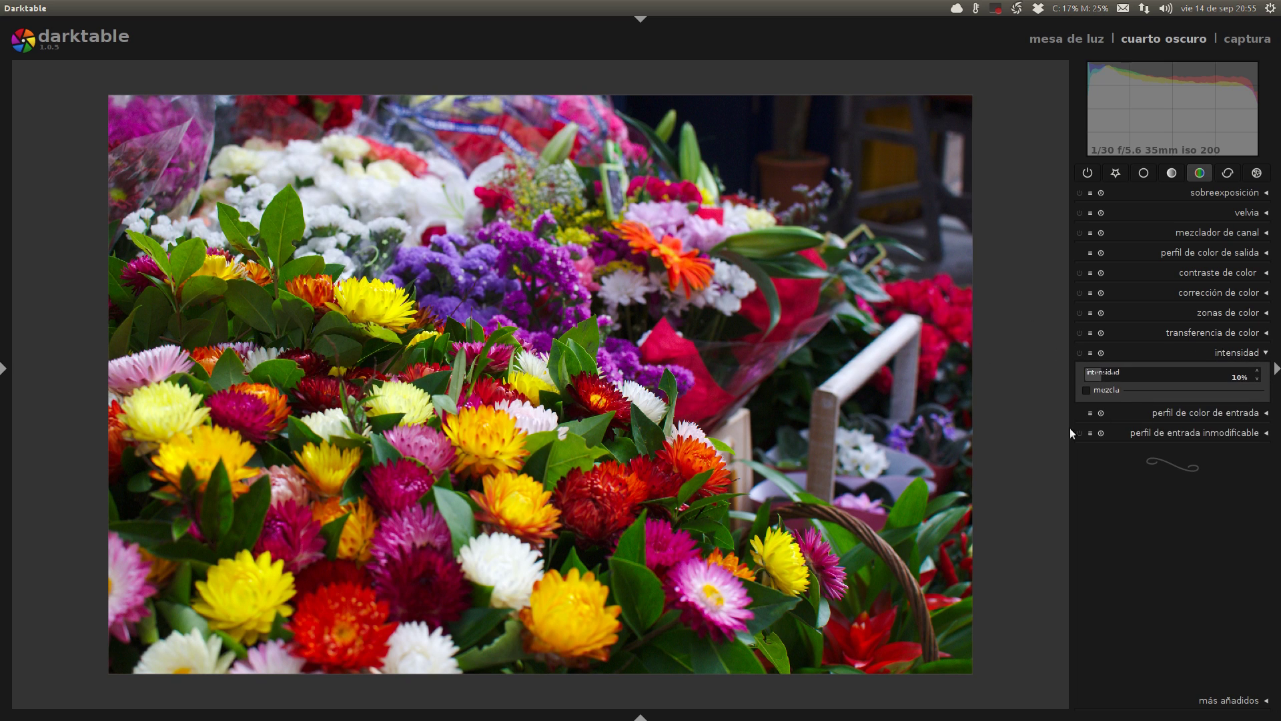
click(1231, 353)
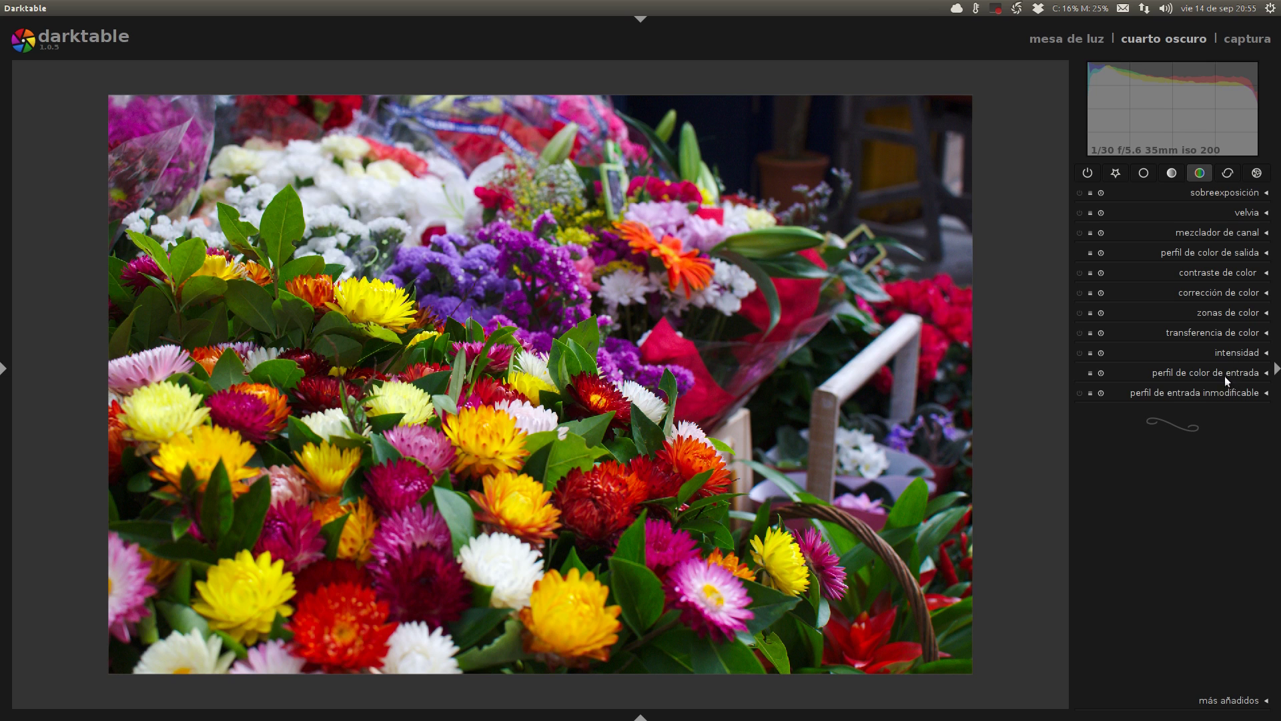
Expand perfil de color de entrada and alternate the profile between sRGB and Adobe RGB, ending on Adobe RGB
click(1213, 375)
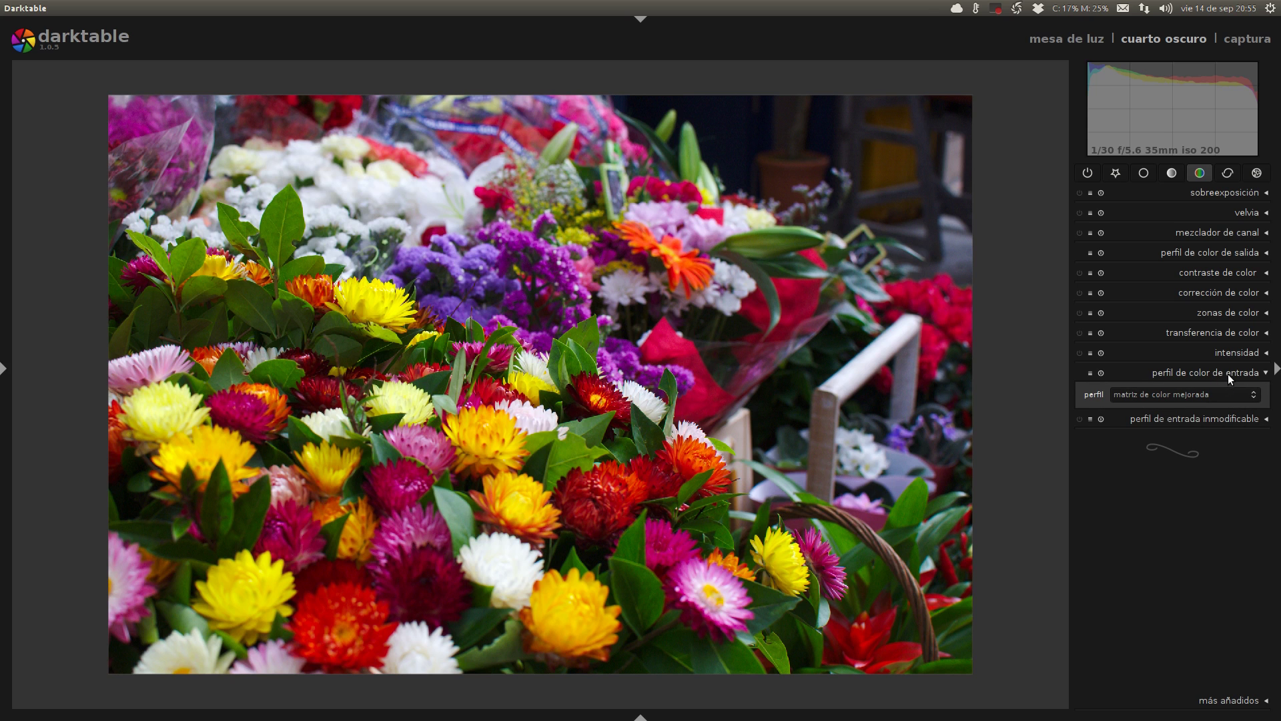
click(1233, 390)
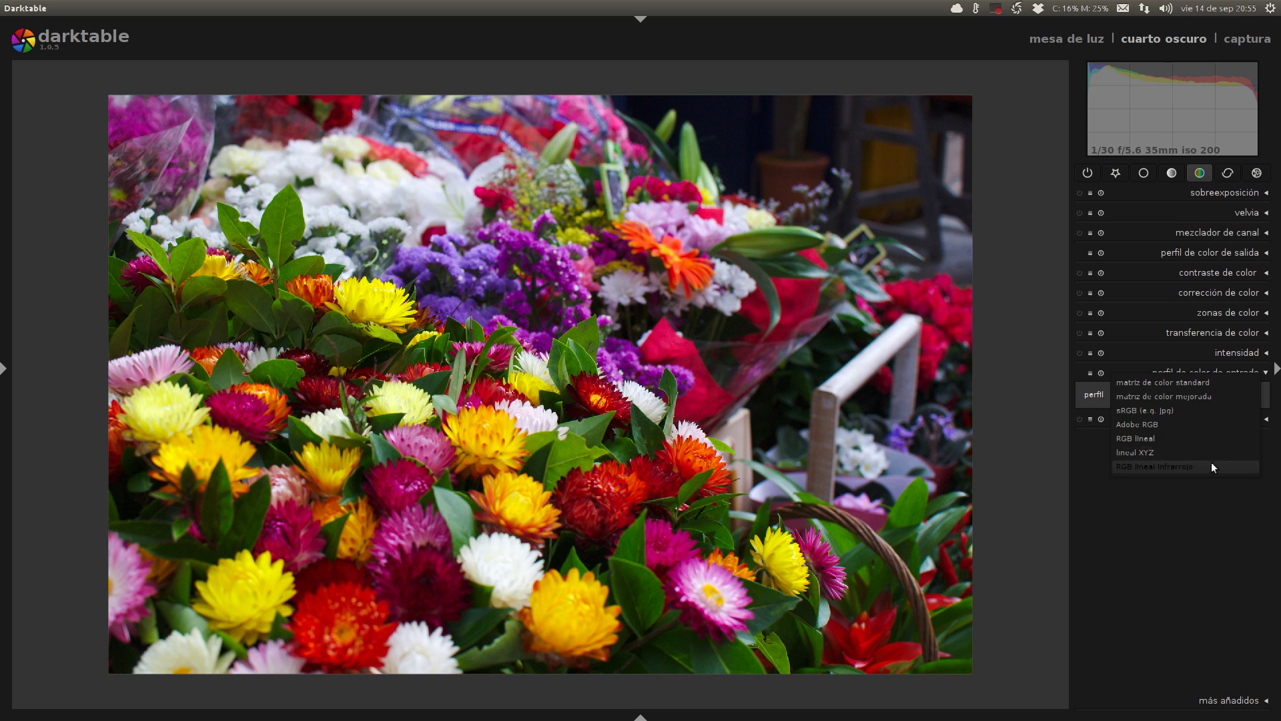
click(1192, 411)
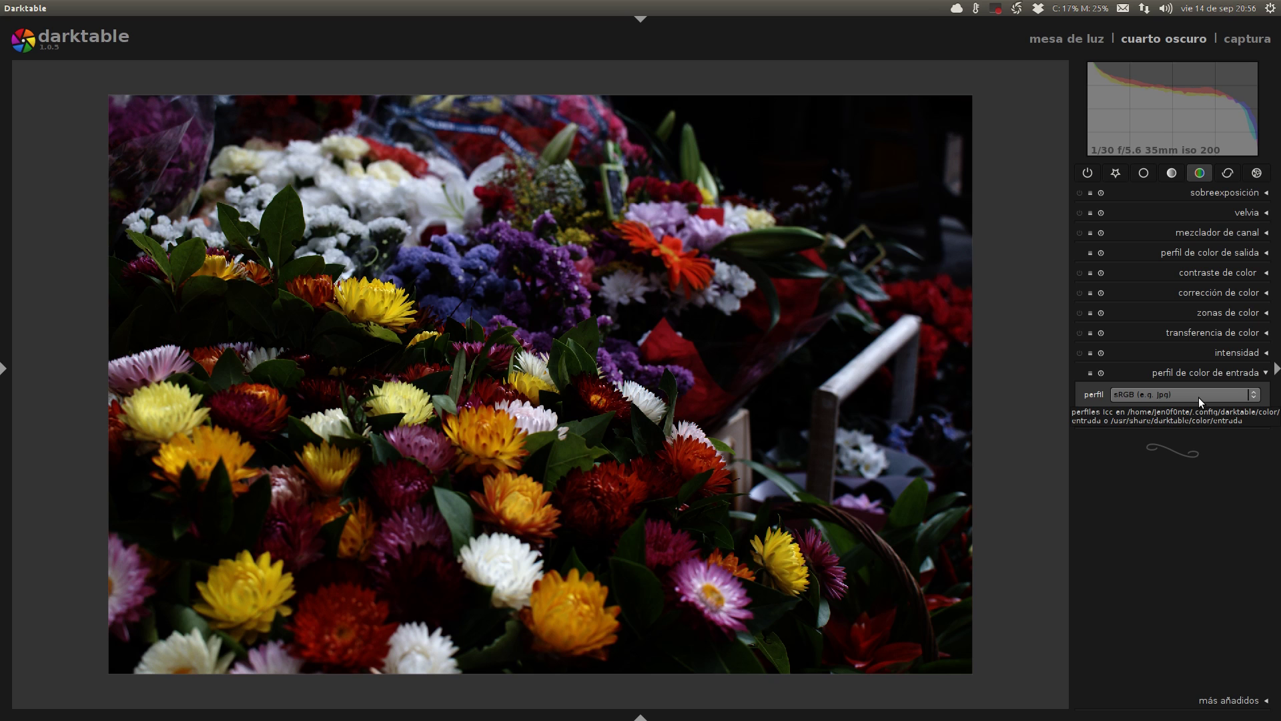
click(1173, 394)
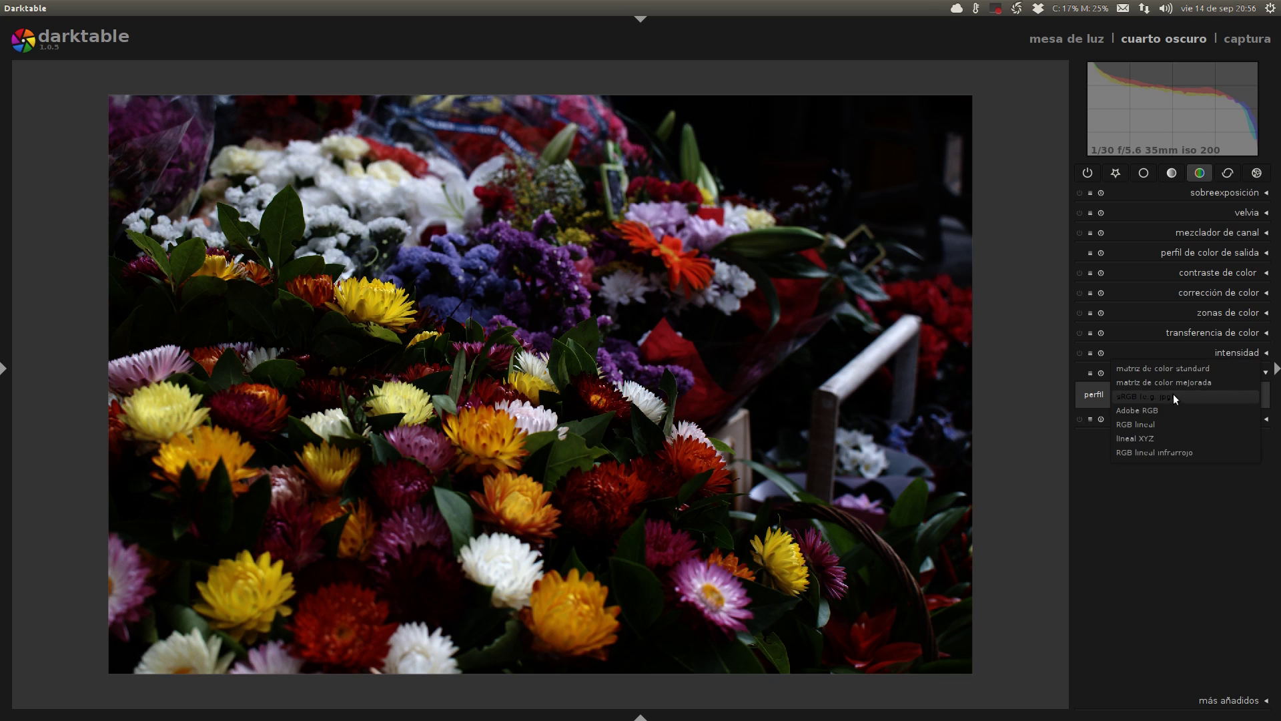
click(1176, 412)
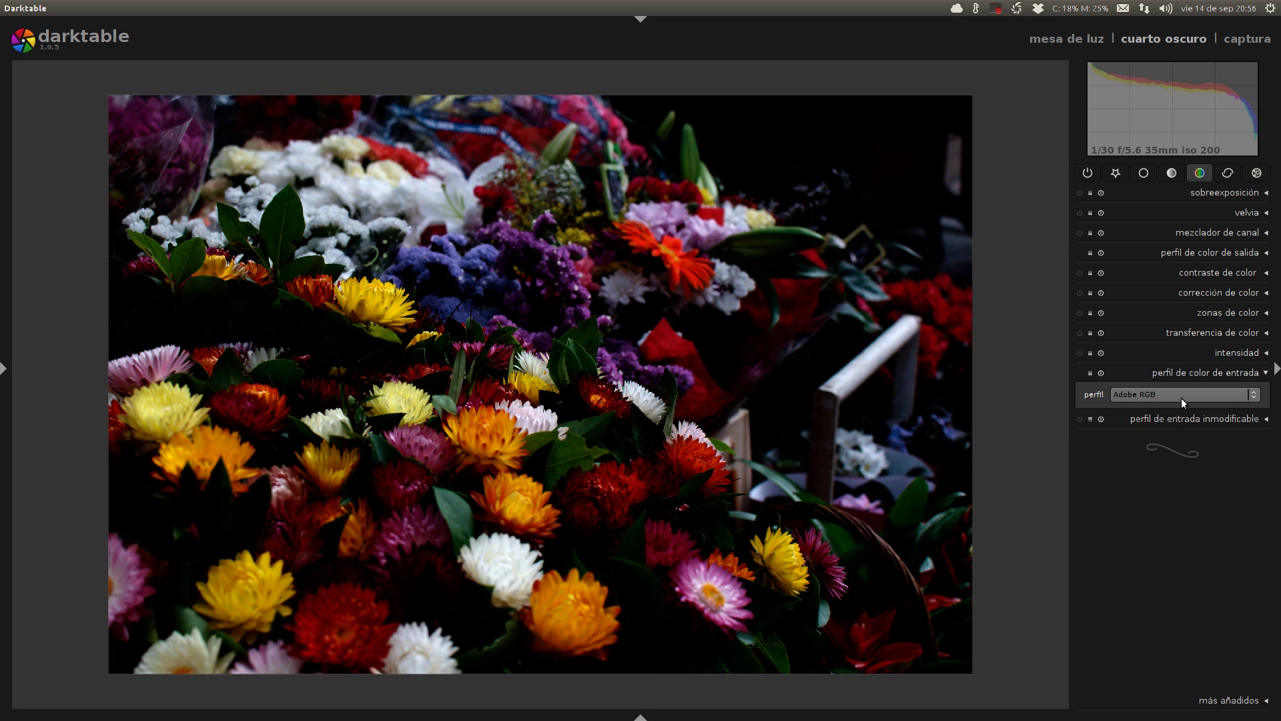
click(1182, 396)
click(1173, 382)
click(1179, 400)
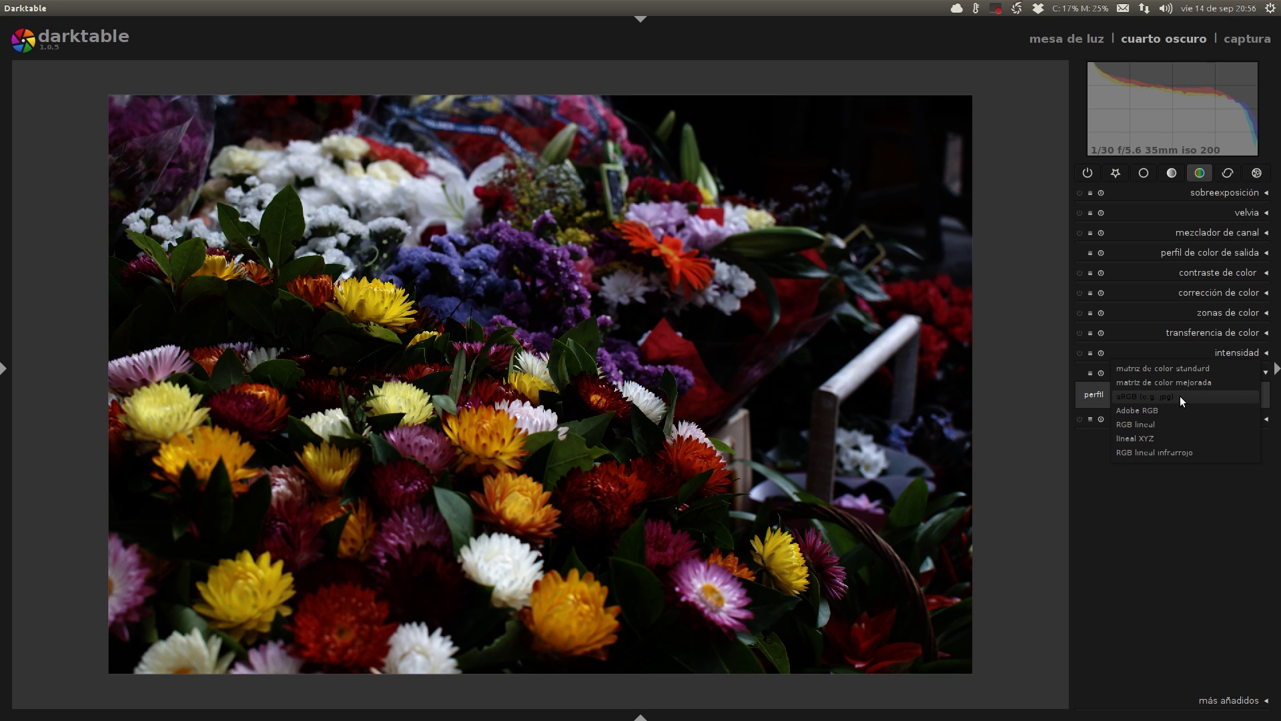
click(1176, 407)
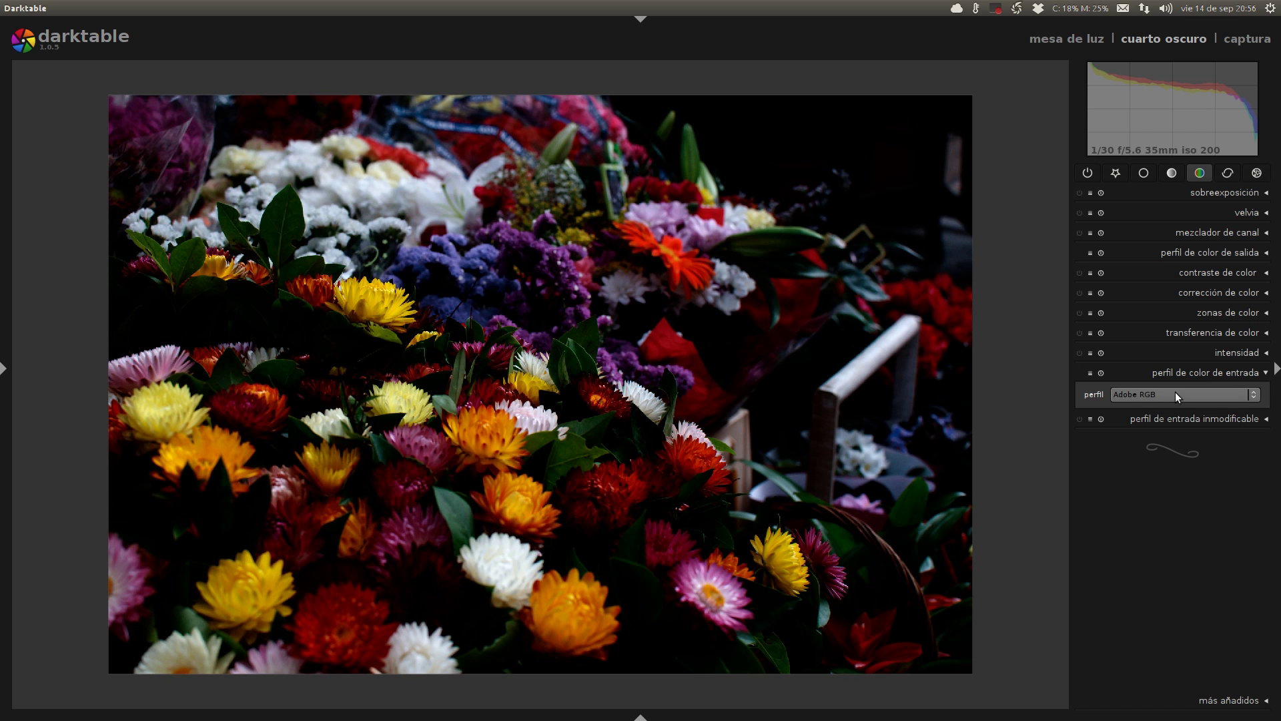
Try the RGB lineal, lineal XYZ and RGB lineal infrarrojo input profiles, and set the profile back to sRGB
click(1176, 392)
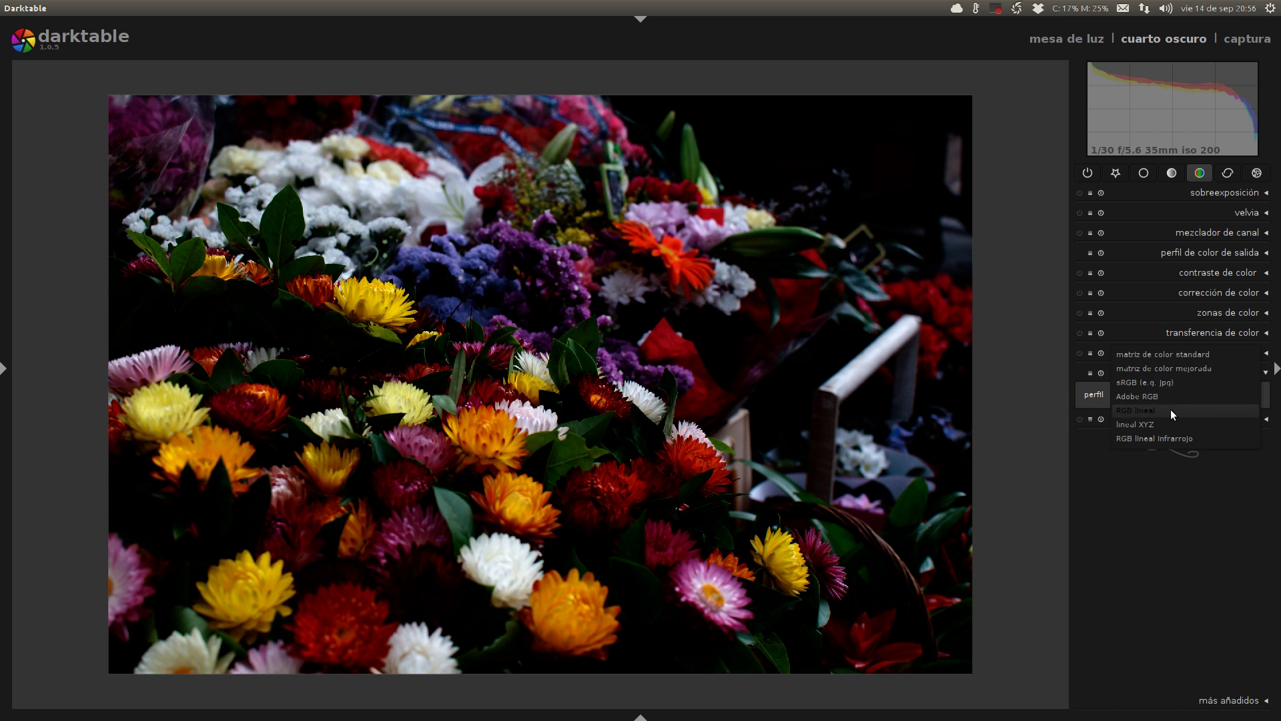
click(1170, 409)
click(1172, 397)
click(1157, 411)
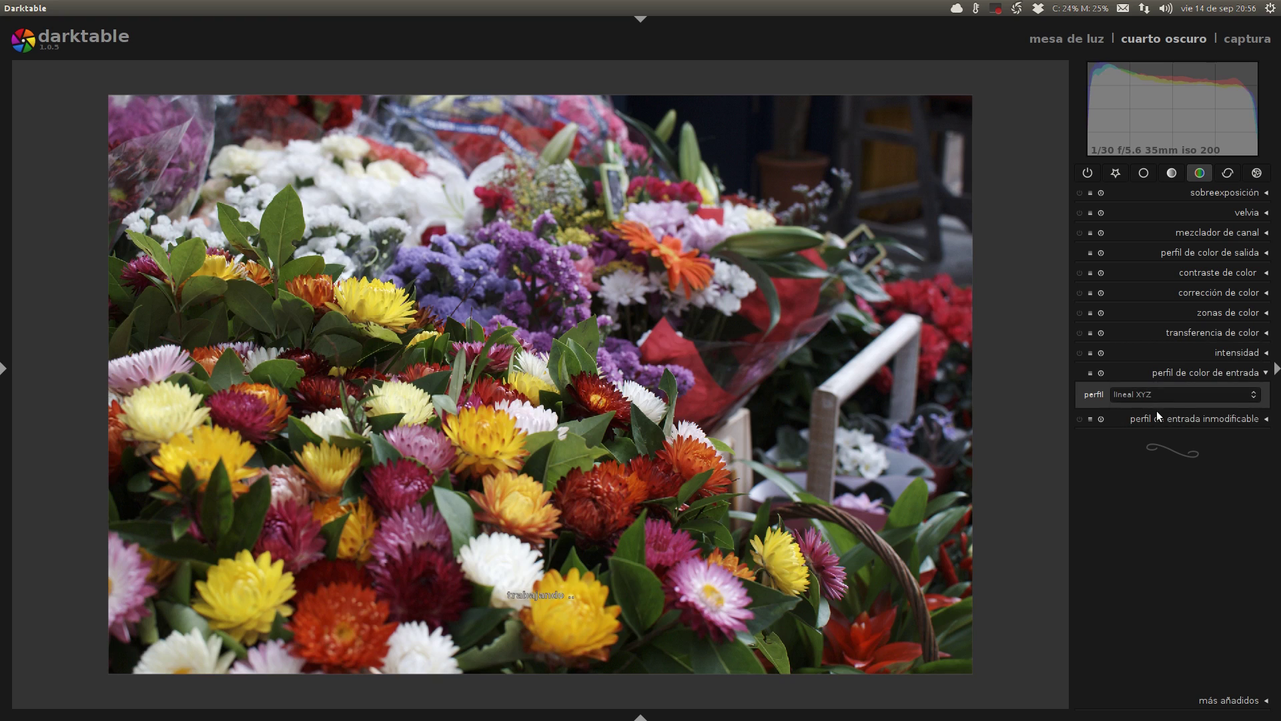
click(1182, 395)
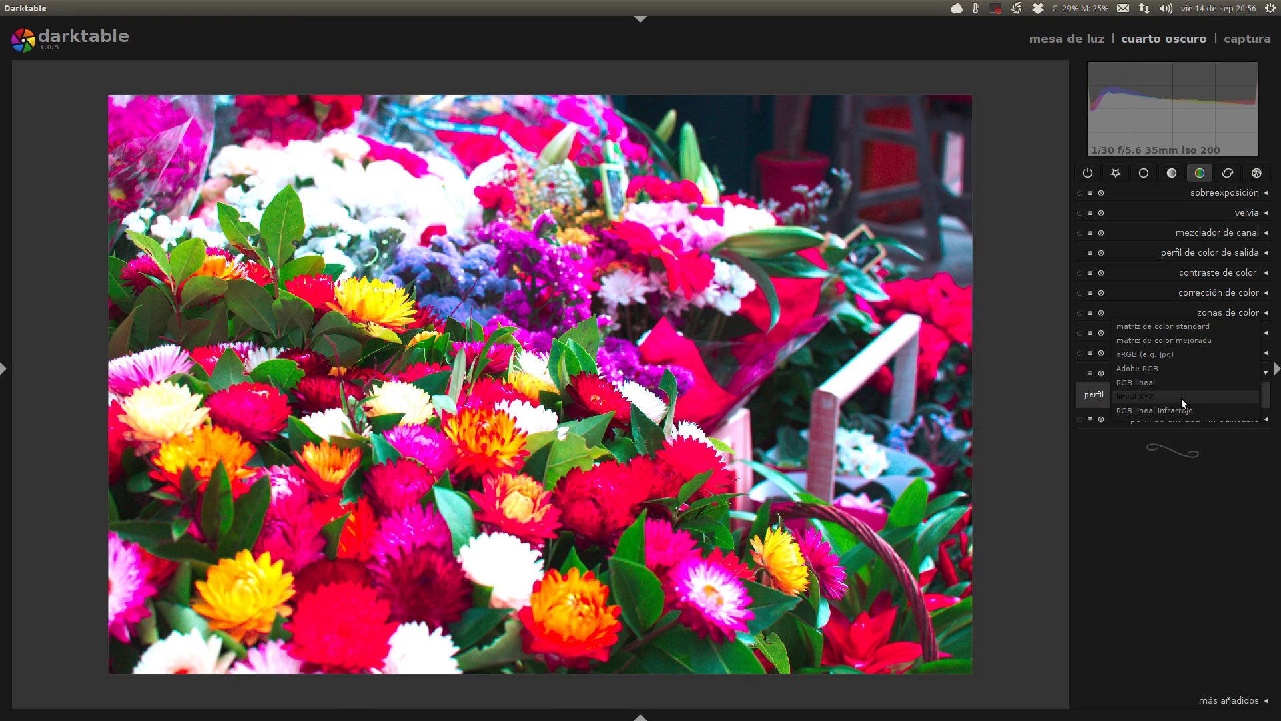
click(1183, 408)
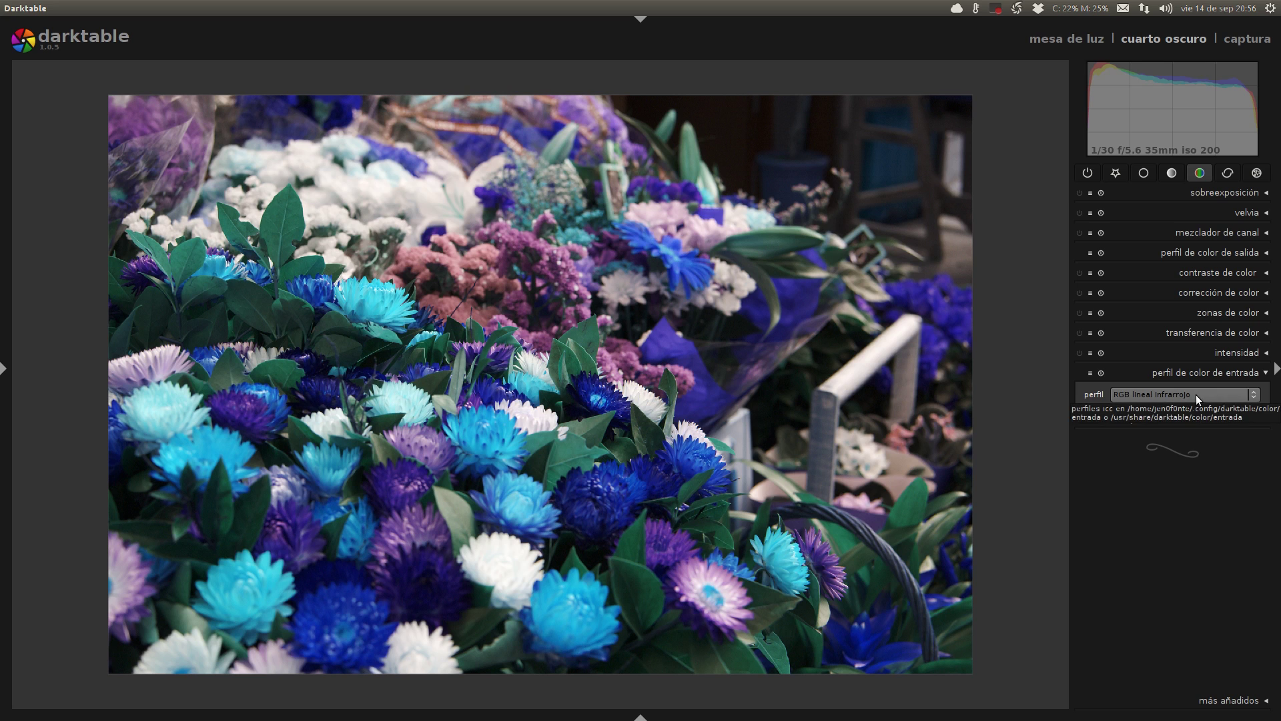
click(1181, 394)
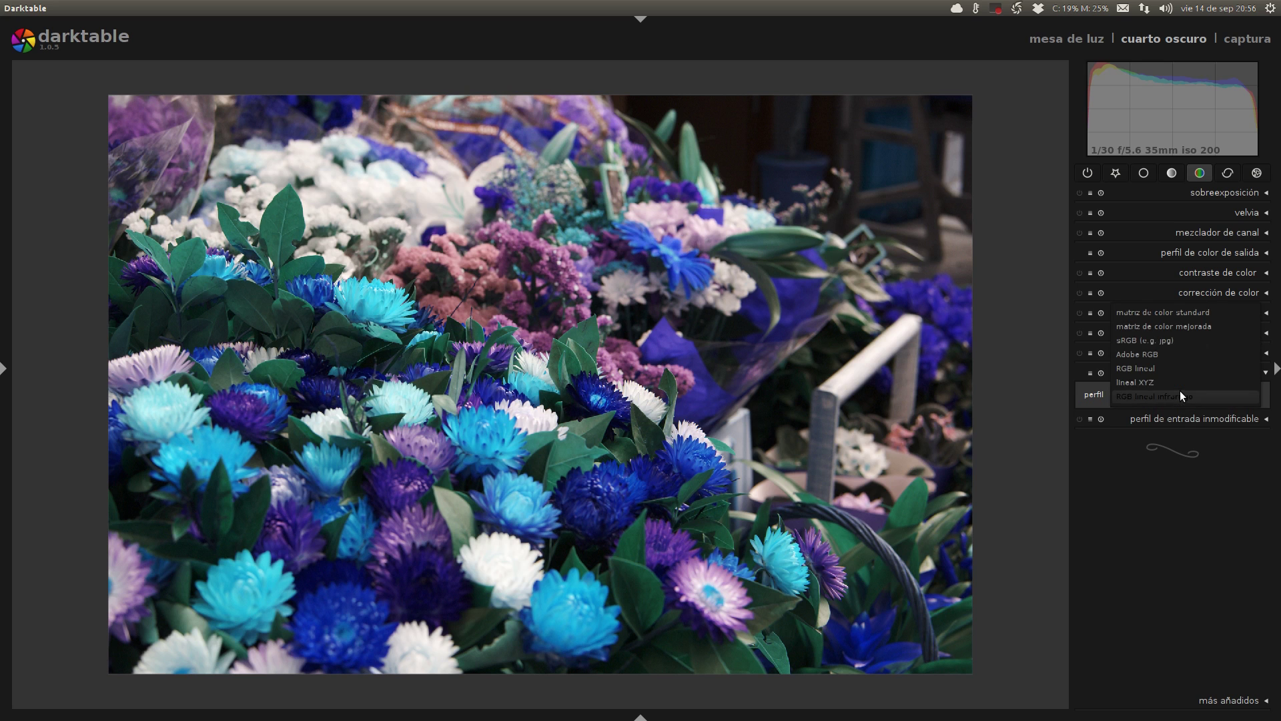
click(1183, 341)
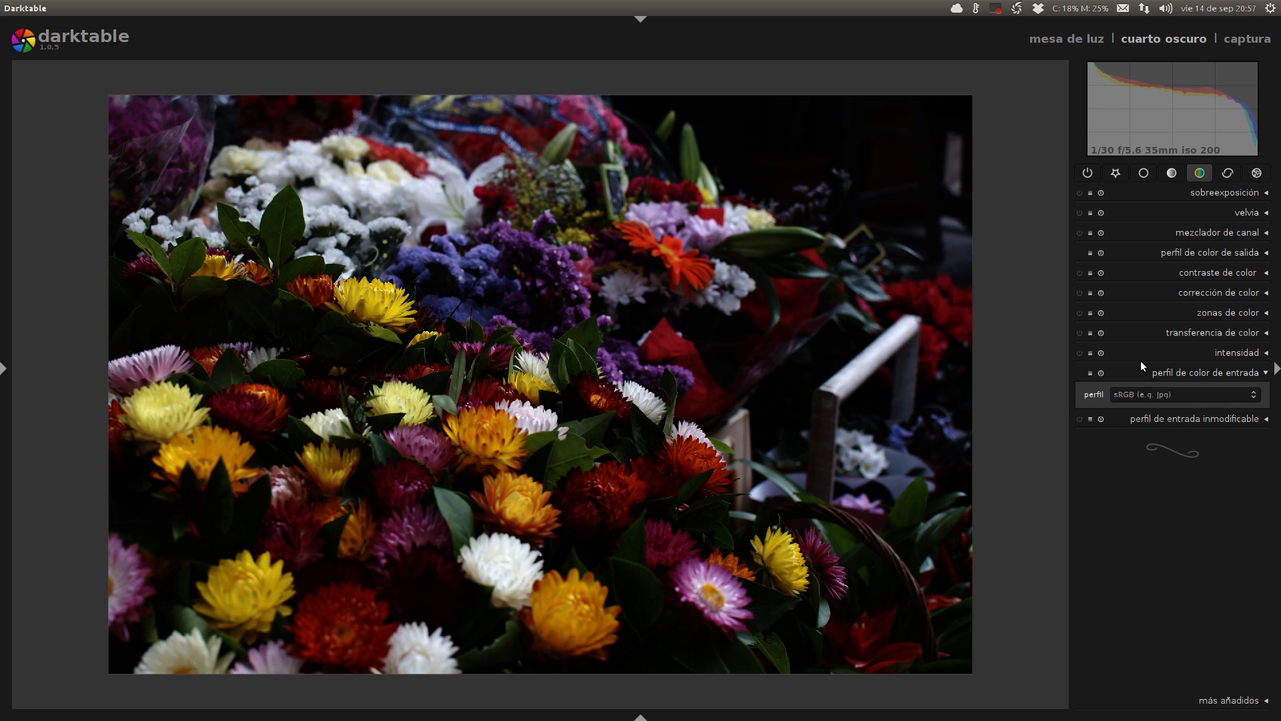
Expand perfil de entrada inmodificable and set lineal to about 0.0241 and gamma to about 0.4859
click(1206, 419)
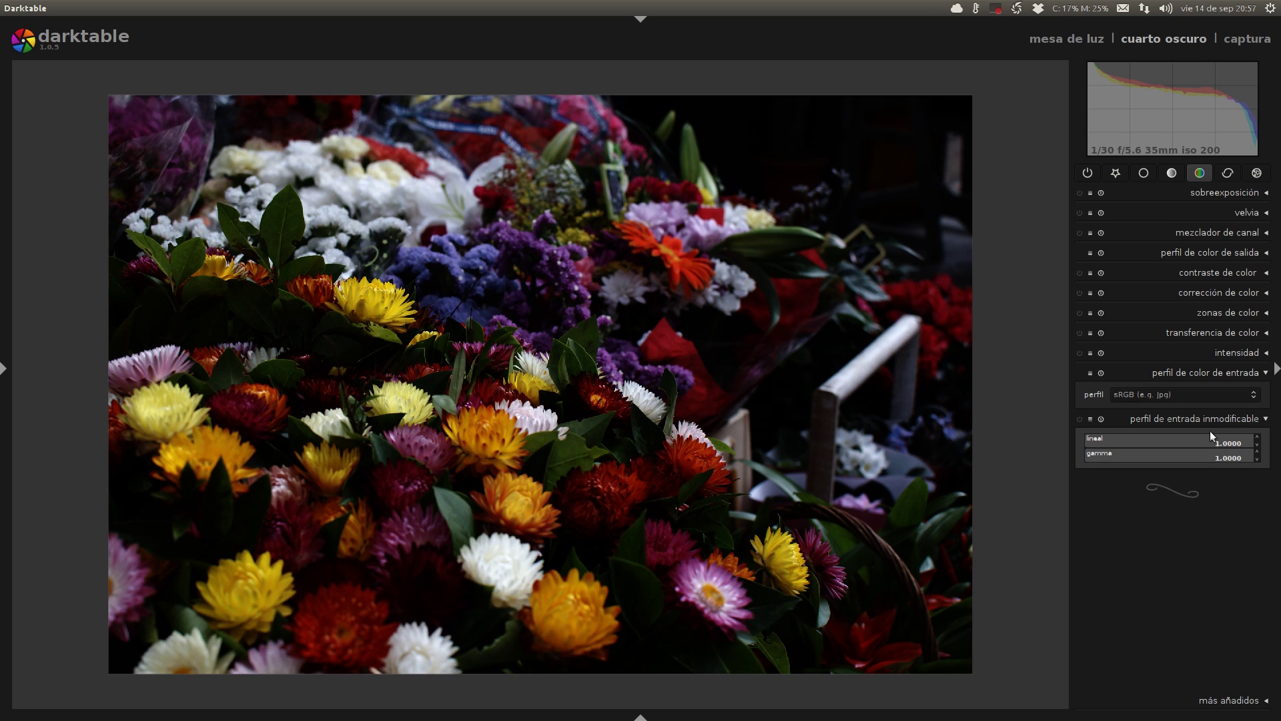
click(1257, 442)
drag(1214, 437, 1174, 439)
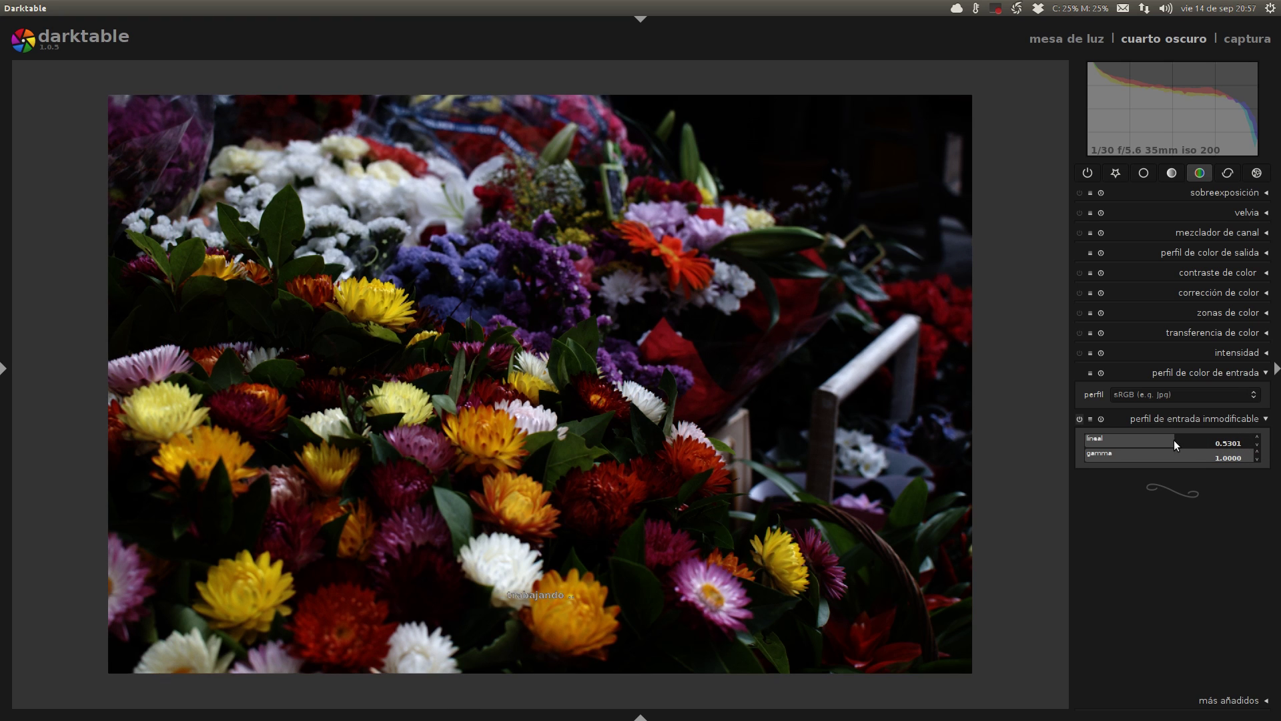
drag(1245, 457, 1087, 437)
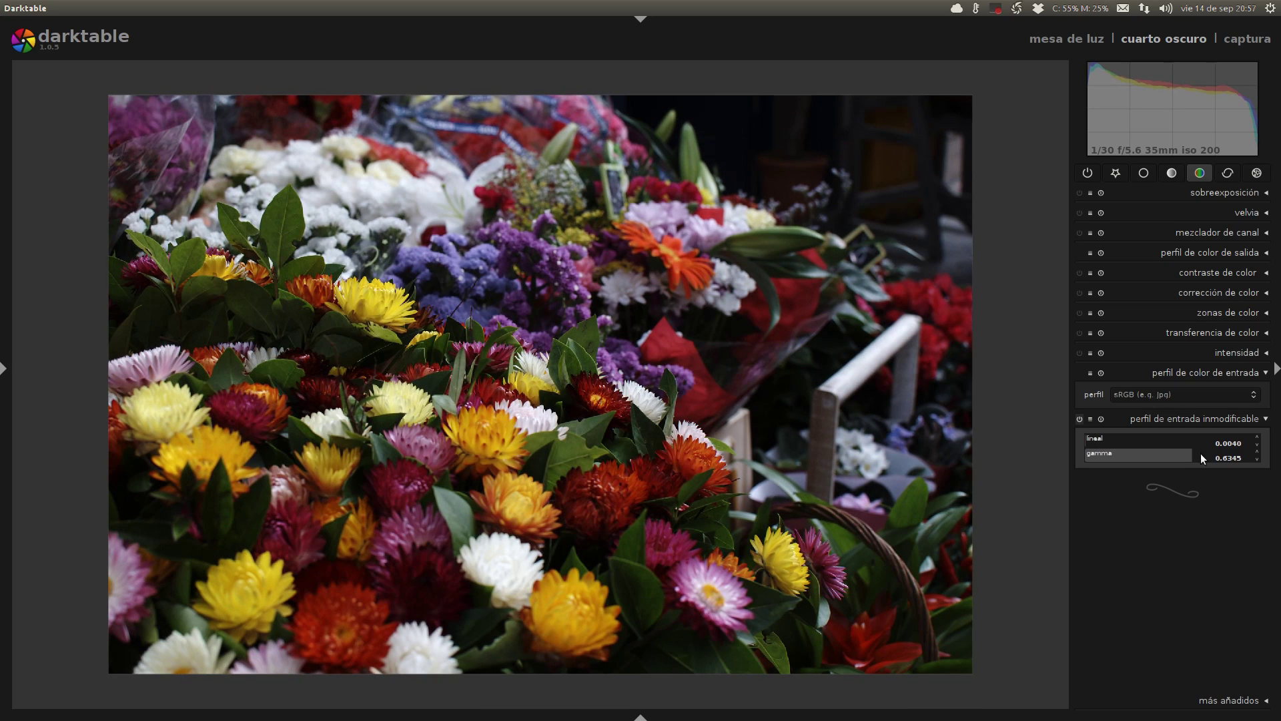
mouse_move(1188, 450)
mouse_down()
mouse_move(1159, 457)
mouse_move(1167, 450)
mouse_up()
drag(1090, 440, 1090, 438)
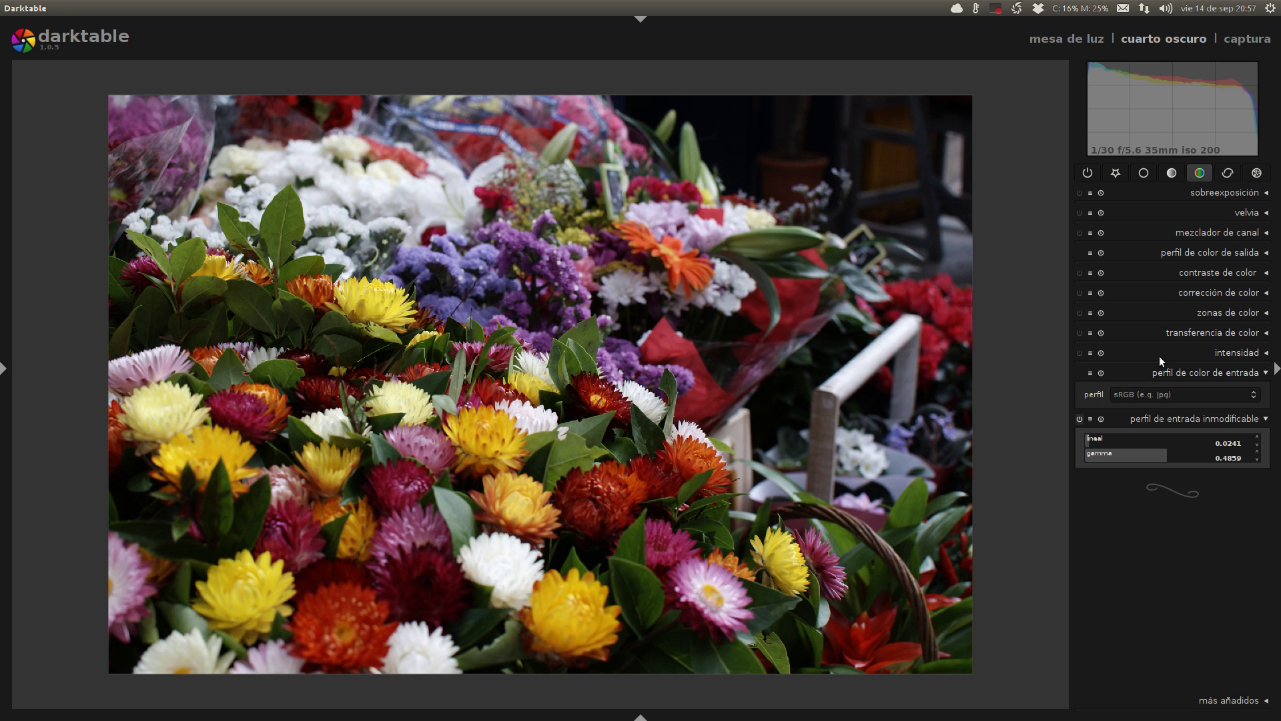
Set the input color profile to Adobe RGB and fine-tune perfil de entrada inmodificable to lineal 0.0080 and gamma 0.4217
click(1160, 400)
click(1168, 410)
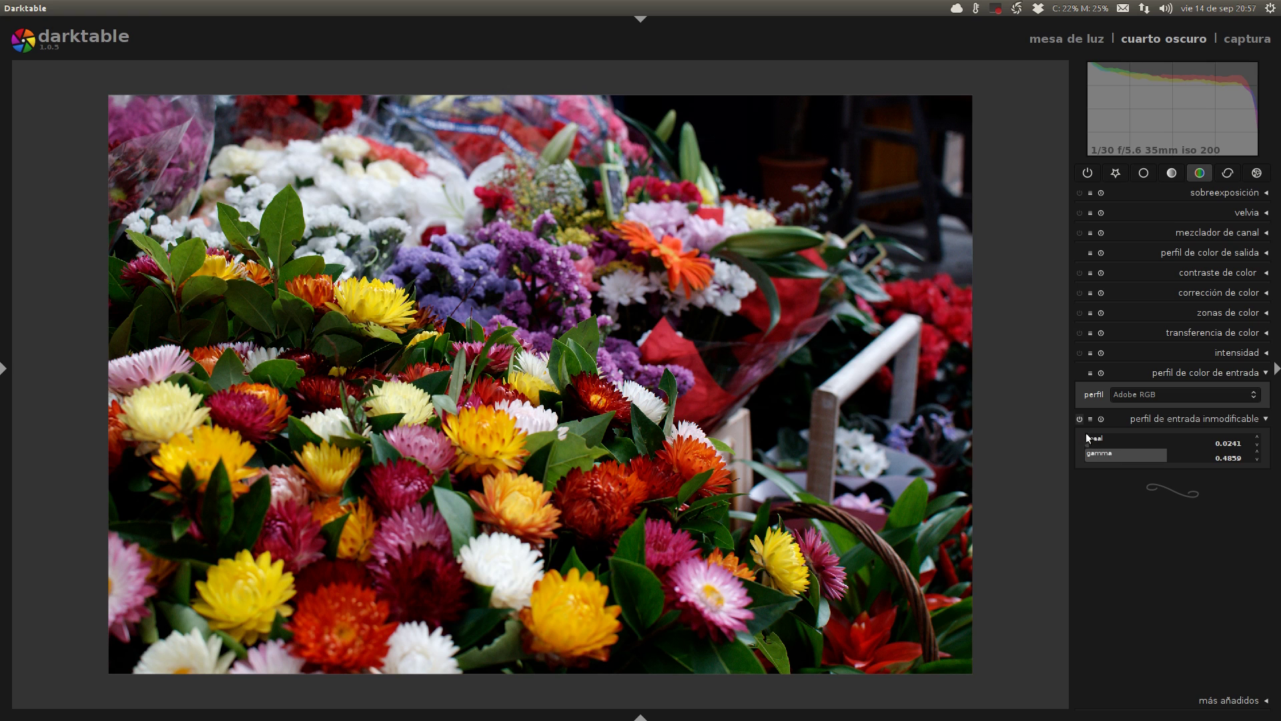
drag(1089, 437, 1087, 440)
click(1148, 458)
scroll(1148, 454, down, 1)
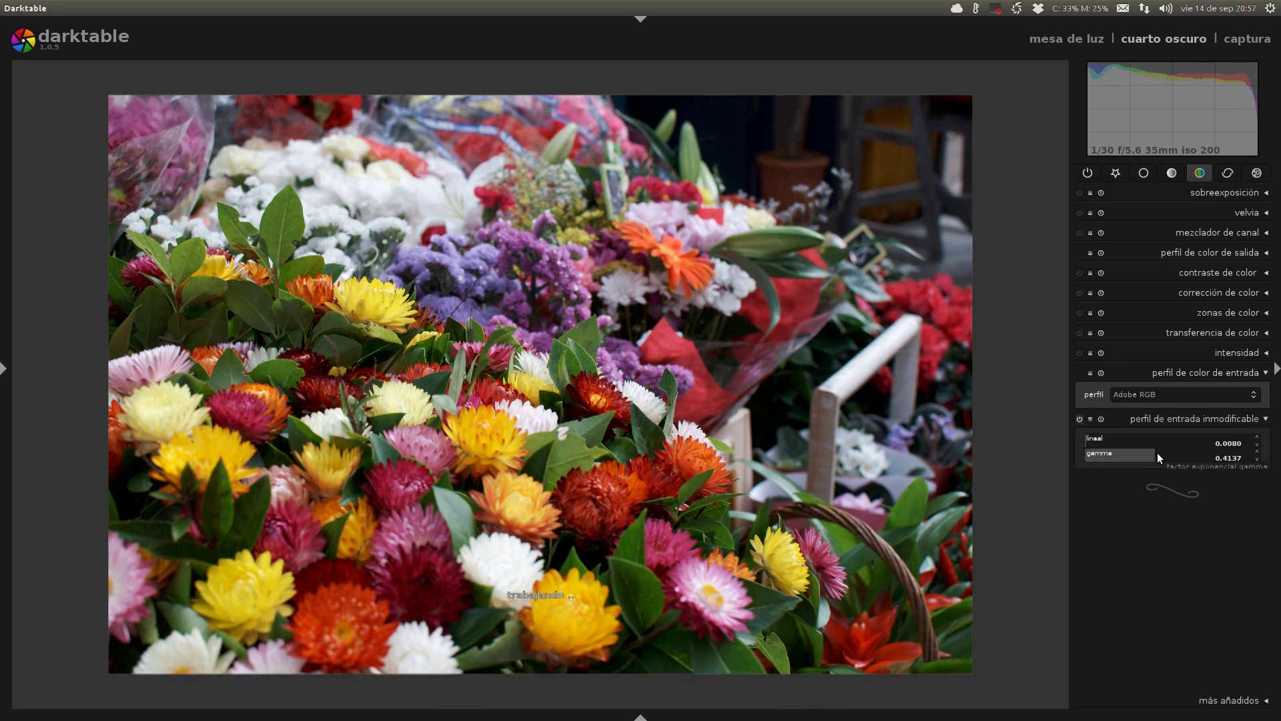
scroll(1159, 453, up, 2)
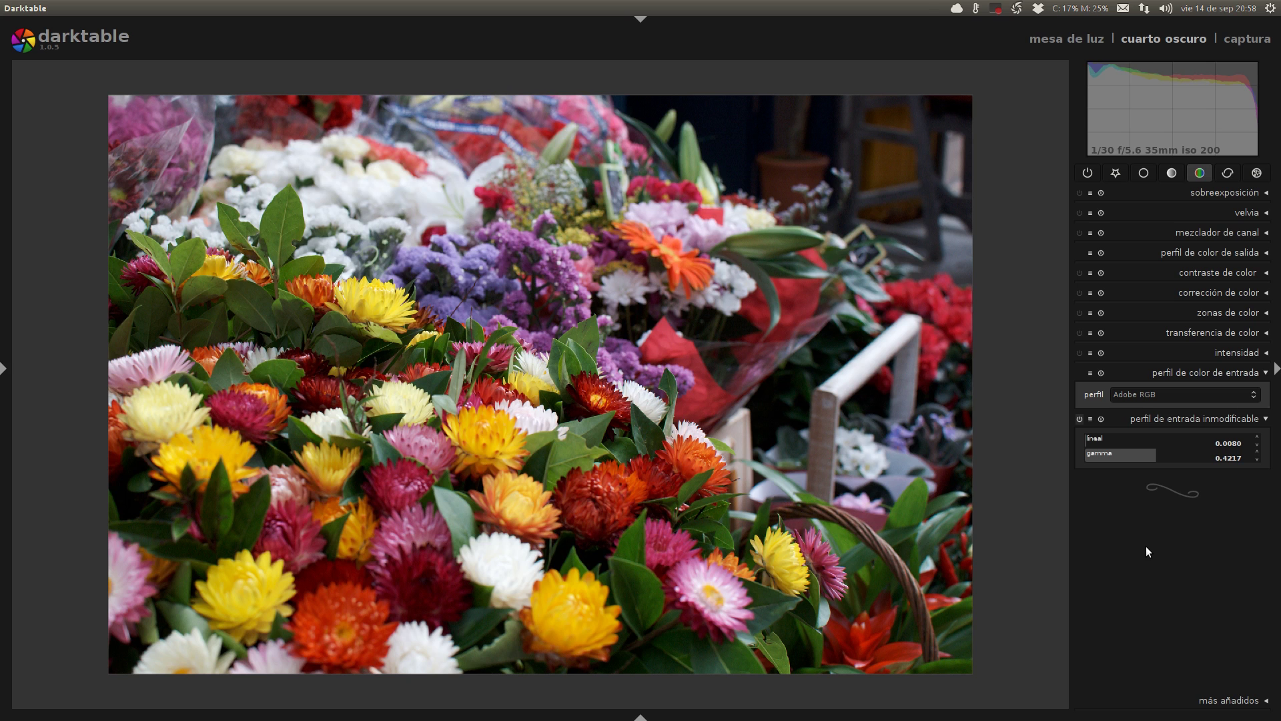
Collapse both input profile modules and show the module group with enfoque, ecualizador and noise reduction
click(1200, 417)
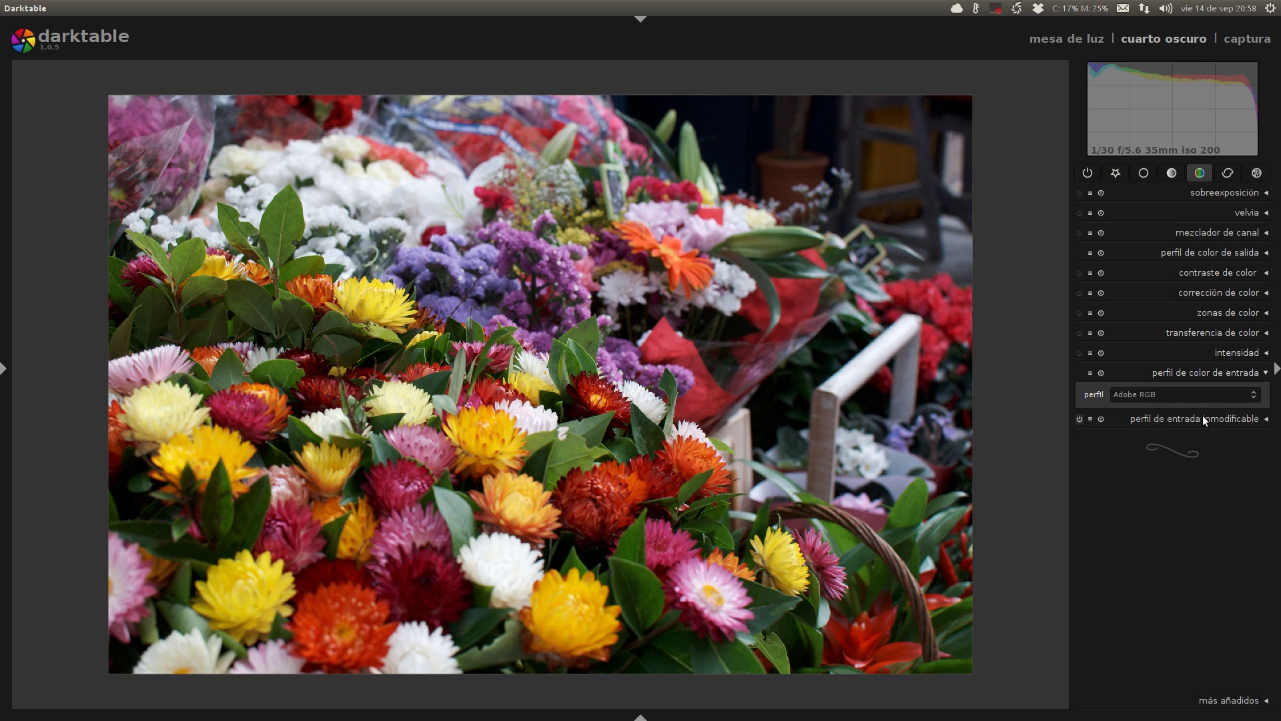
click(1202, 374)
click(1224, 172)
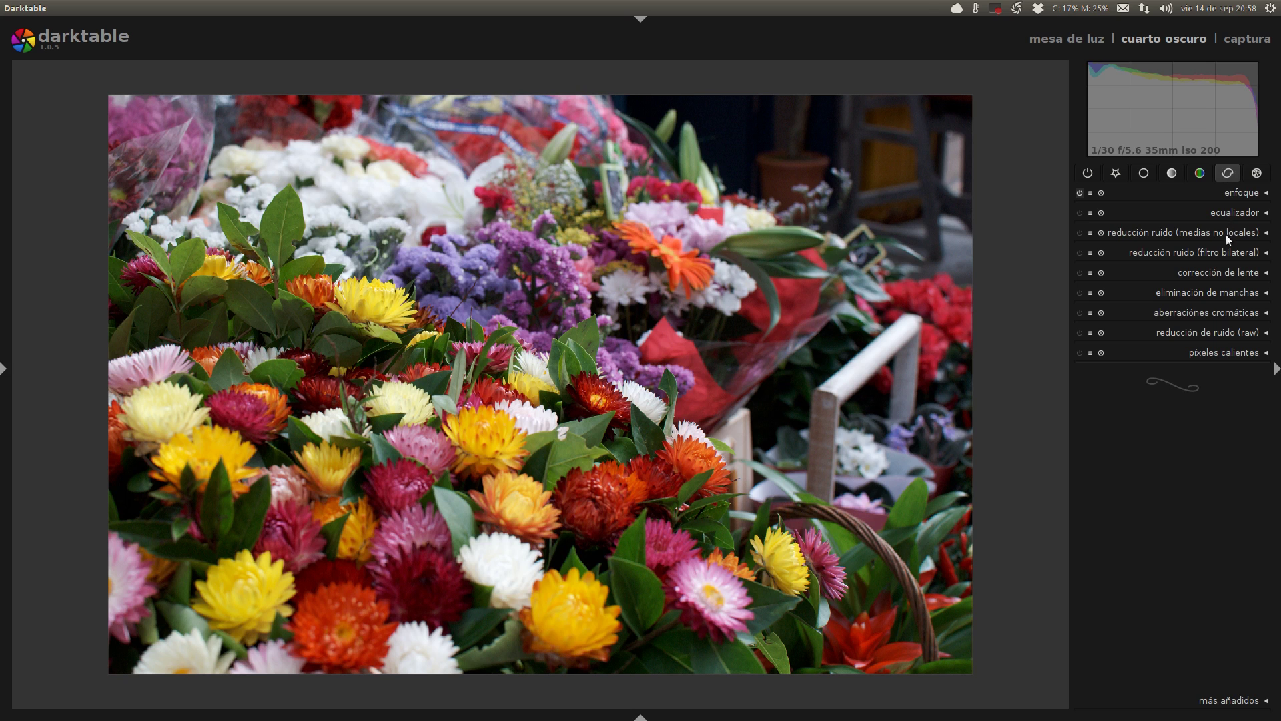